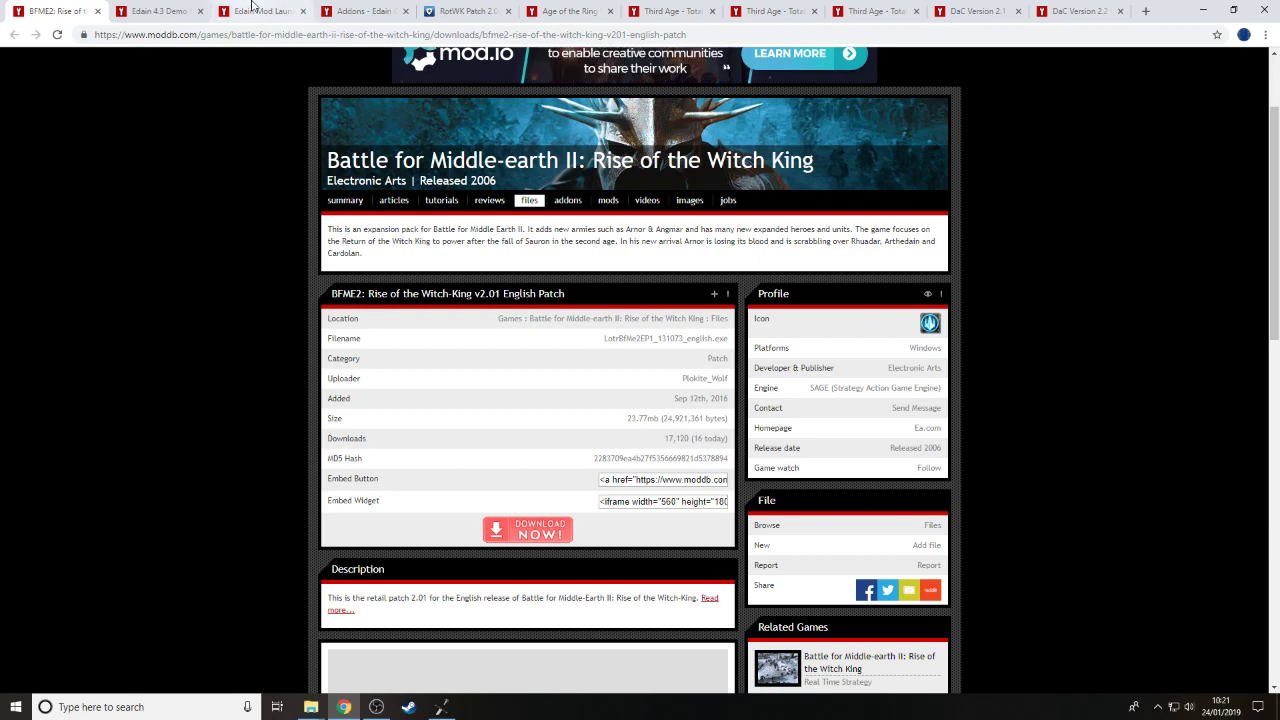
Look through the open download pages for the Edain, Age of the Ring and Third Age - Total War mods
click(165, 8)
click(571, 9)
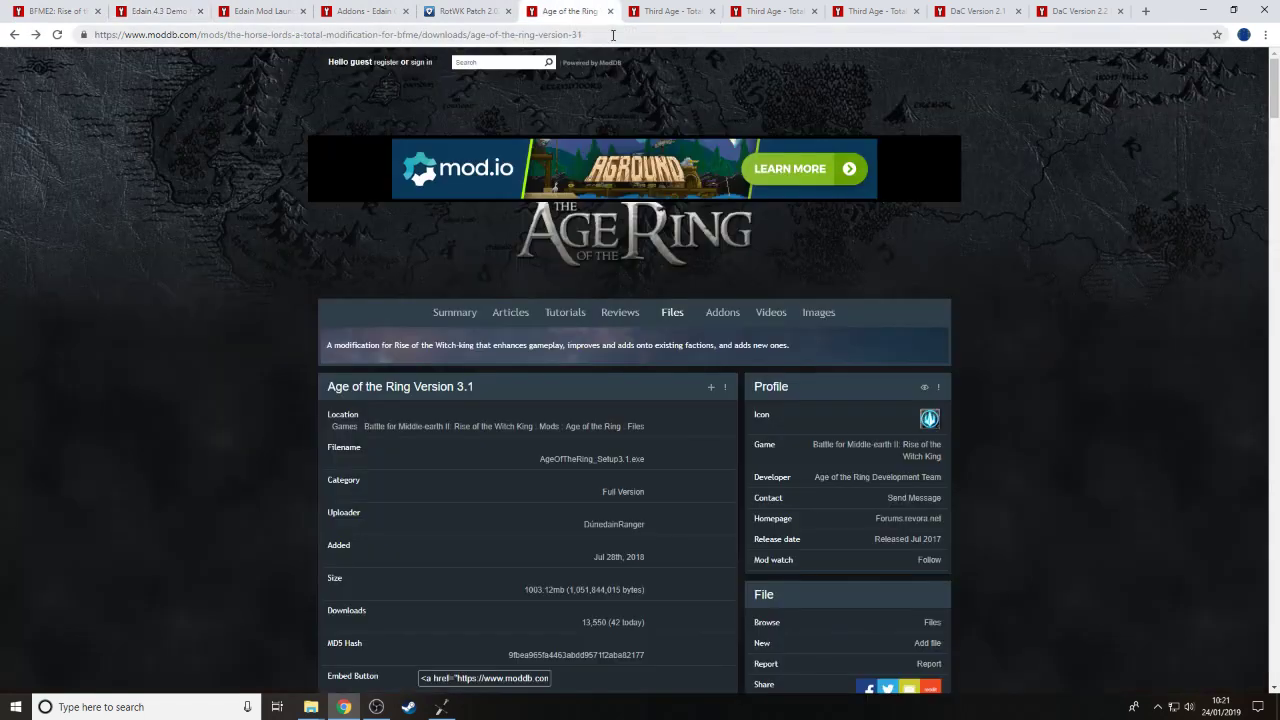
click(668, 10)
click(770, 10)
click(872, 10)
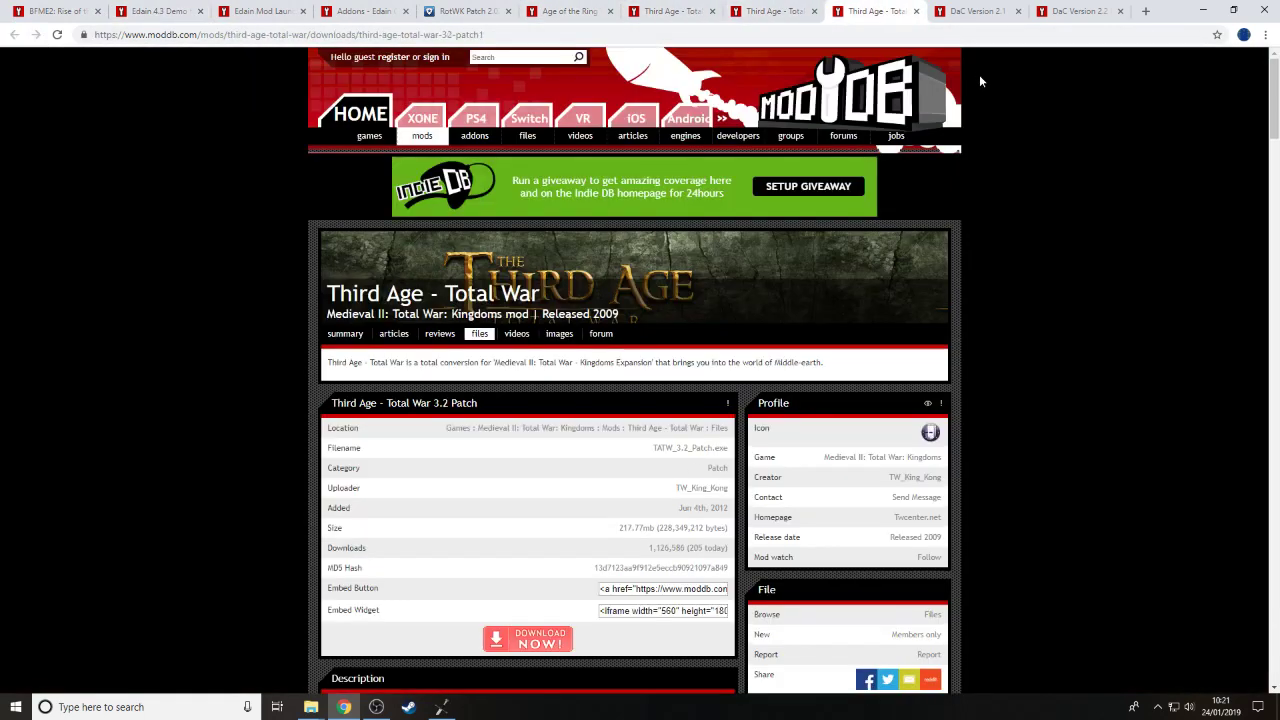
Review the BFME2: Rise of the Witch-King v2.01 English Patch download page, glancing at the Edain 4.3 Demo page in between
click(79, 6)
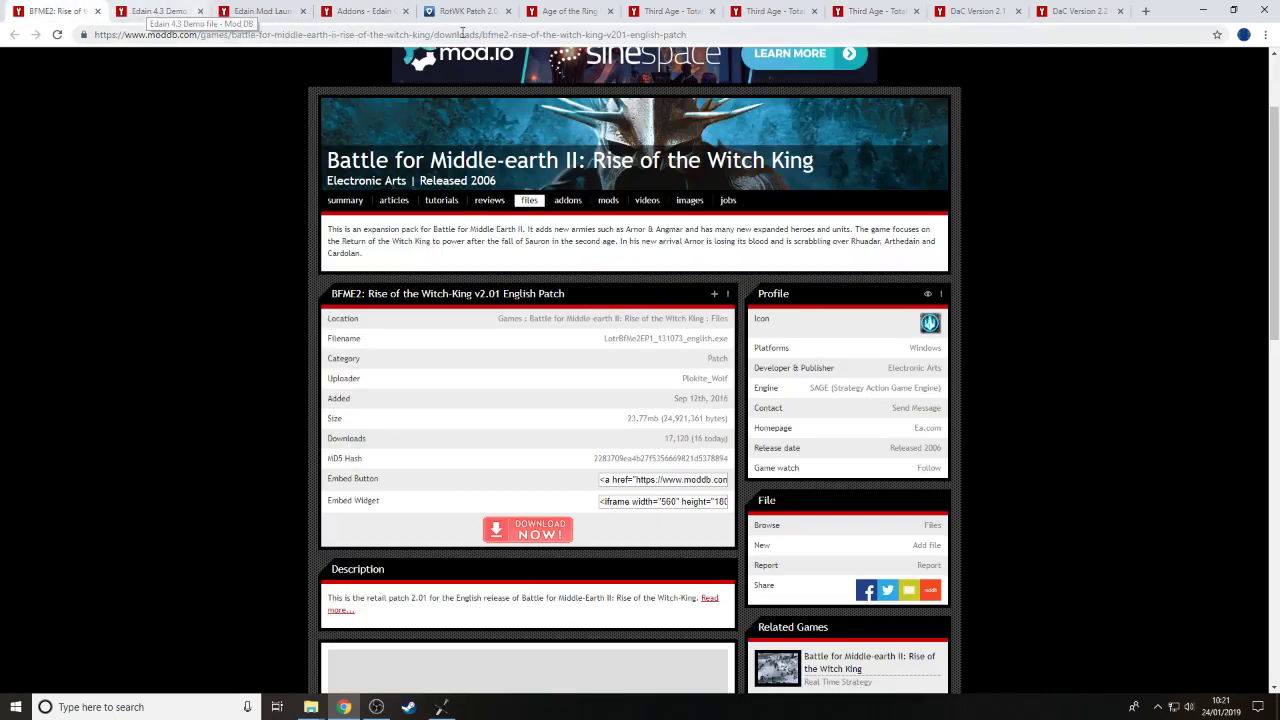
click(195, 14)
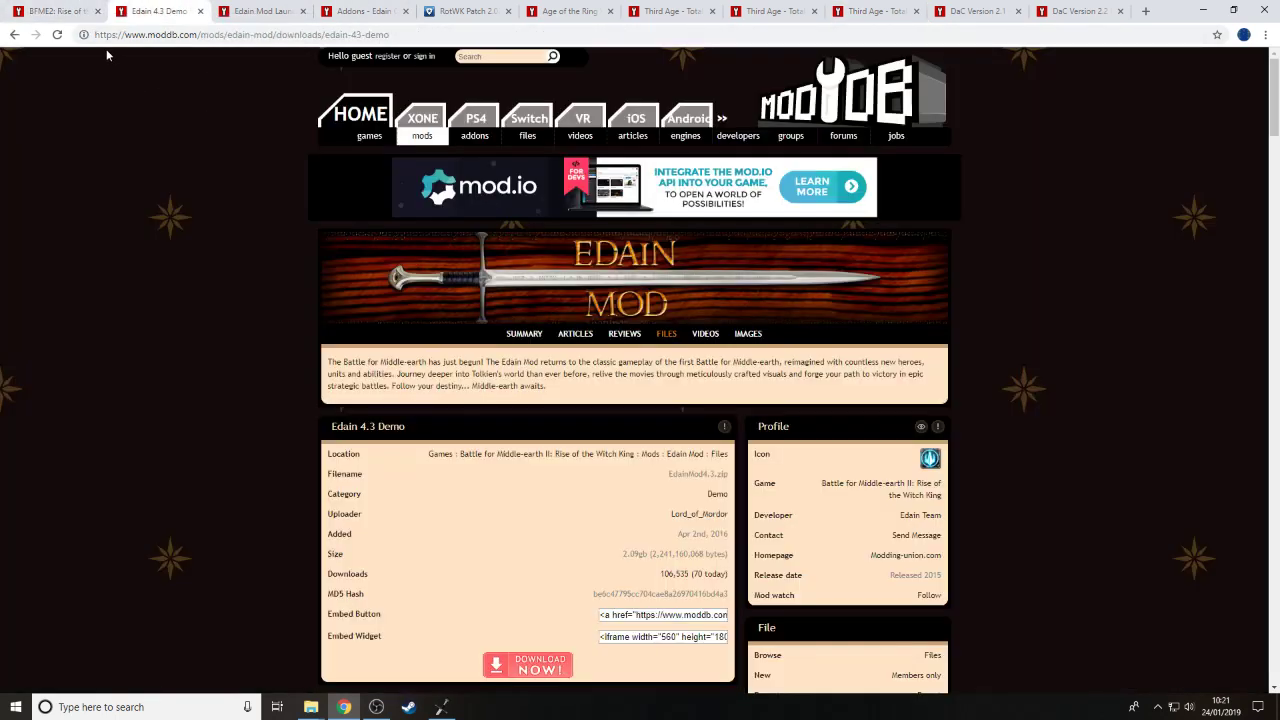
click(68, 12)
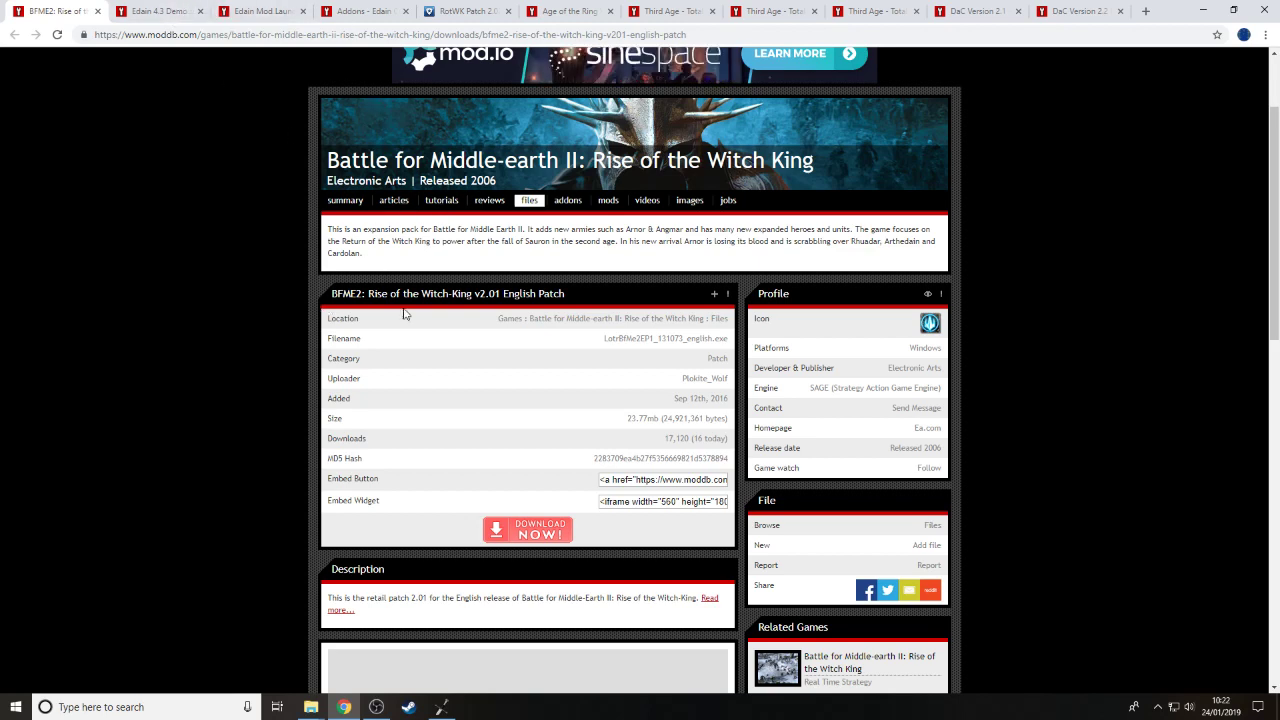
drag(366, 294, 536, 295)
click(588, 296)
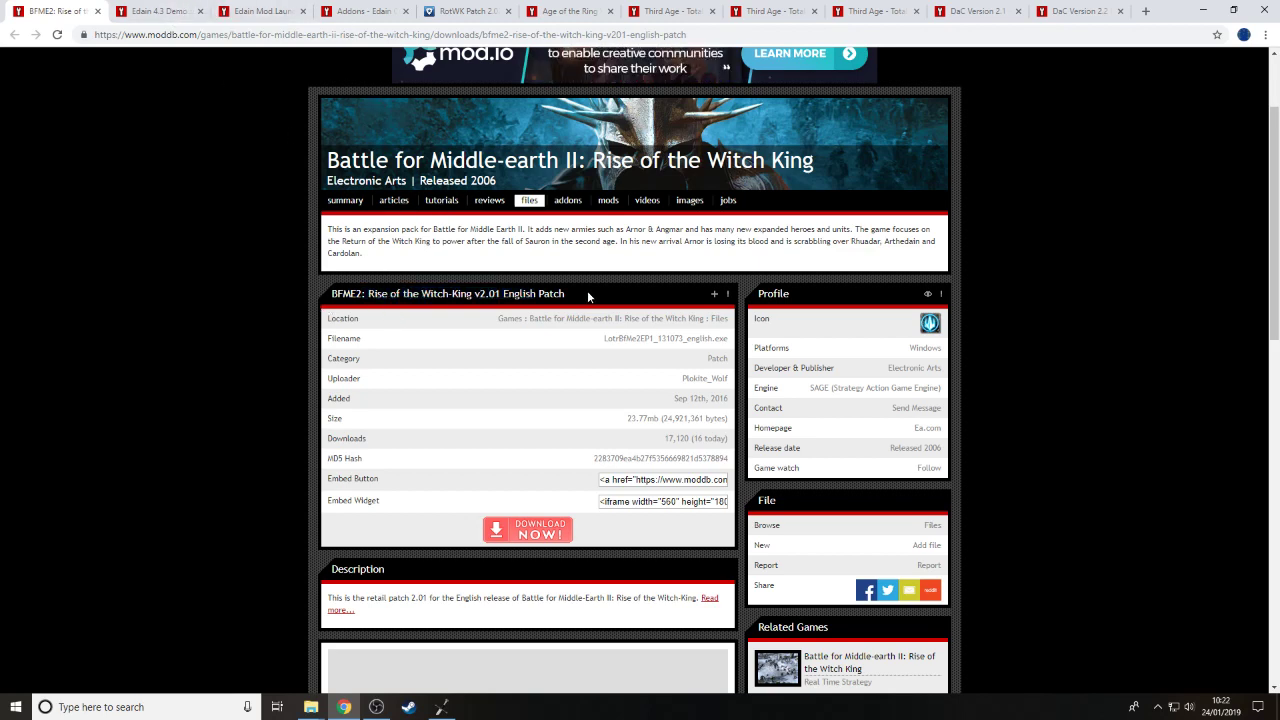
Examine the RotWK Patch 2.02 v7.0.0 download page and its full installer link, and return to the v2.01 patch page
click(468, 14)
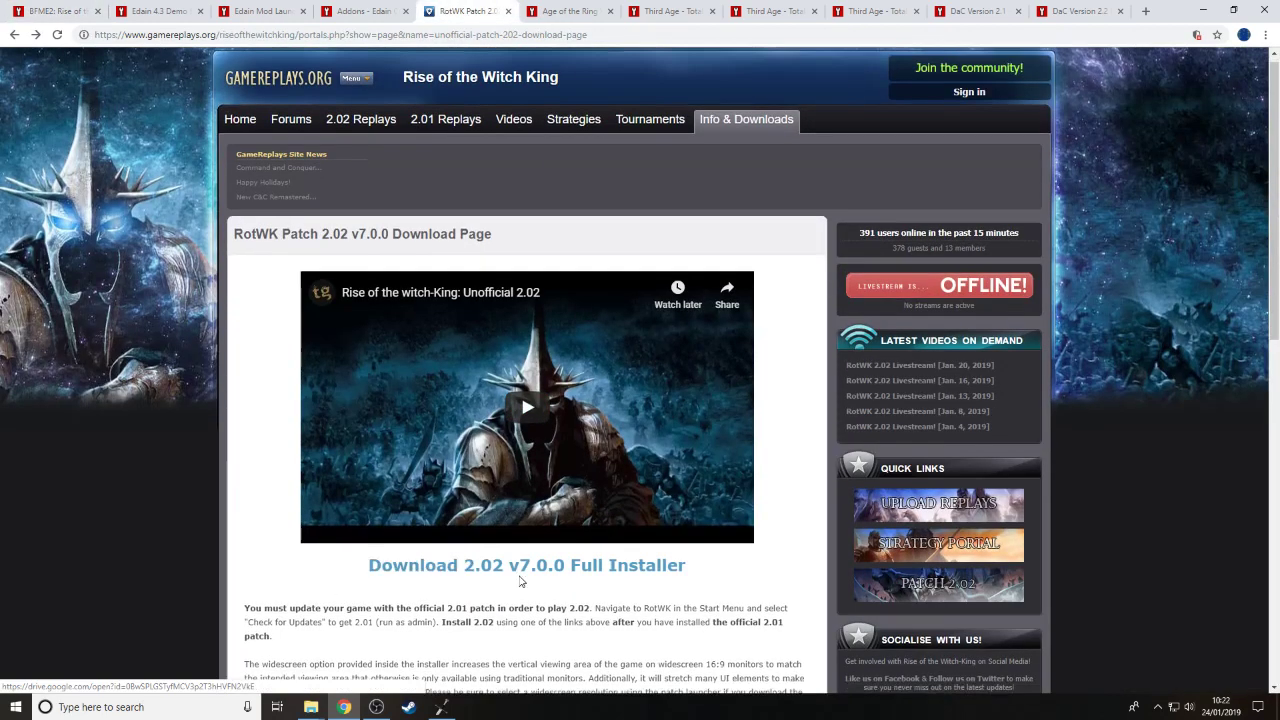
scroll(399, 561, down, 1)
drag(350, 564, 738, 589)
click(647, 588)
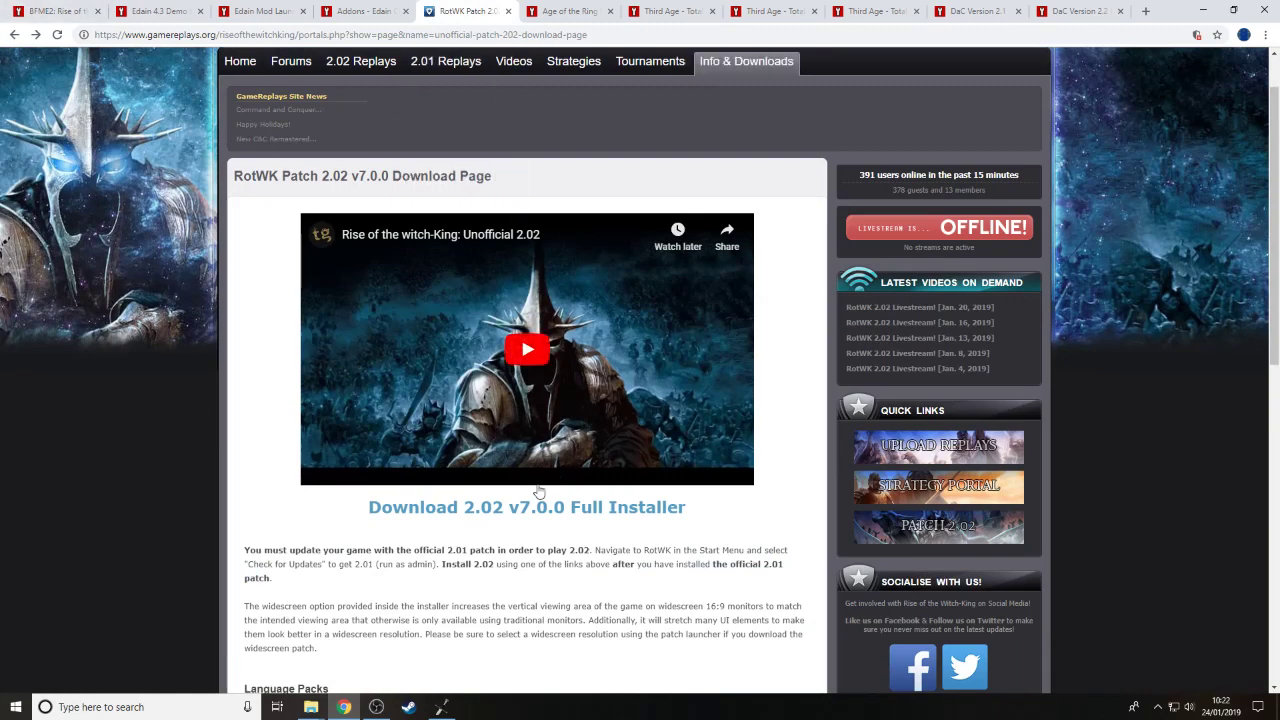
key(ctrl+1)
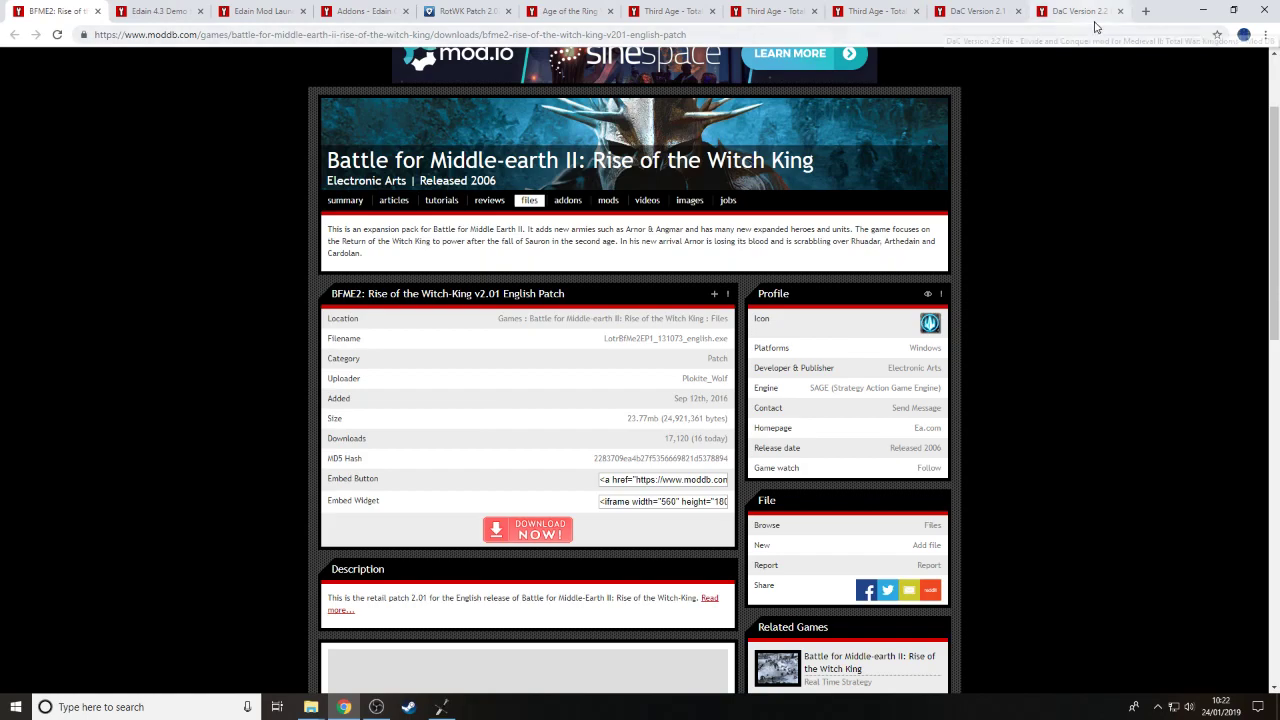
Browse the map add-ons listed on the Edain Community Content page, and go back to the first download page
click(360, 11)
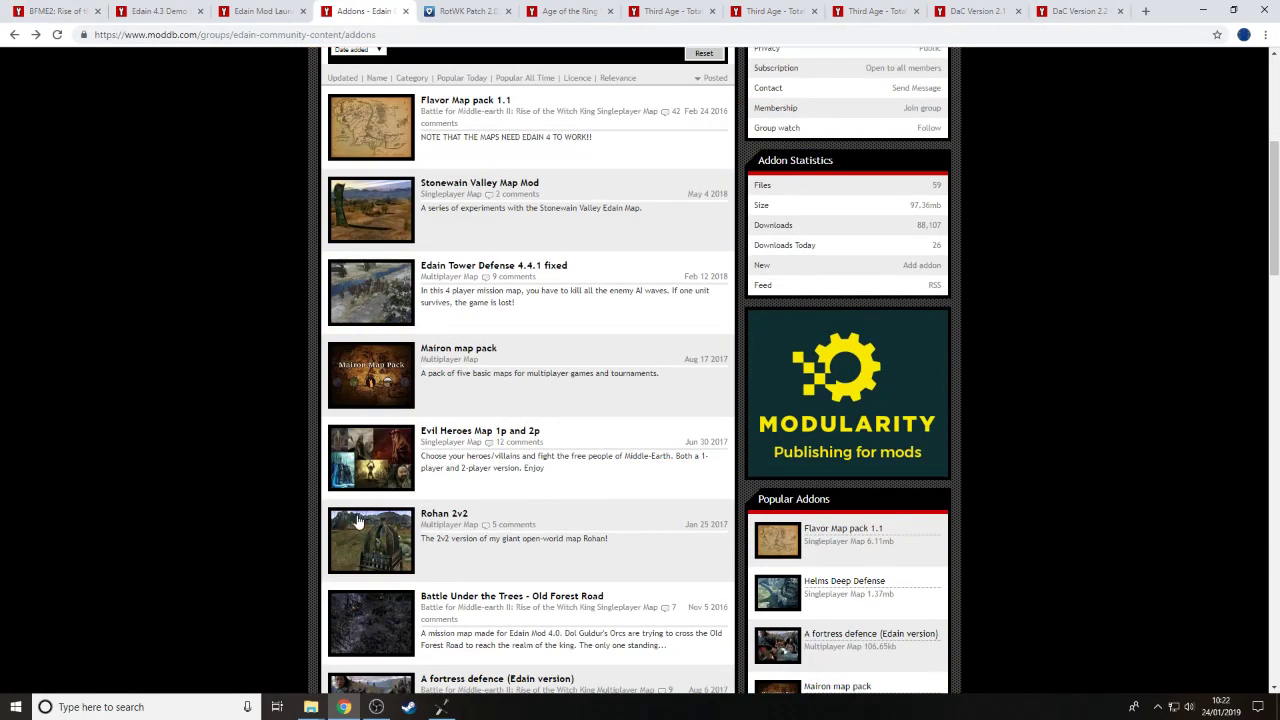
scroll(357, 521, down, 5)
click(55, 11)
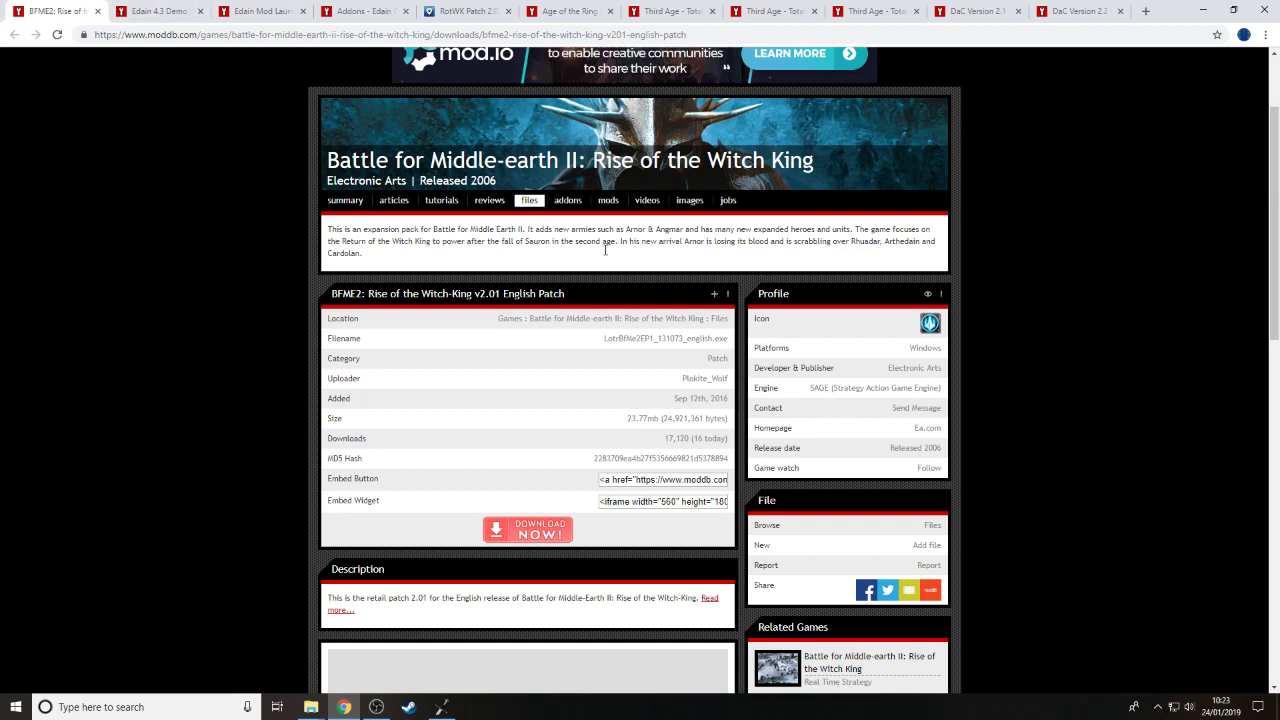
Inspect the v2.01 English Patch page's address, title and download section
scroll(290, 205, up, 2)
key(ctrl+l)
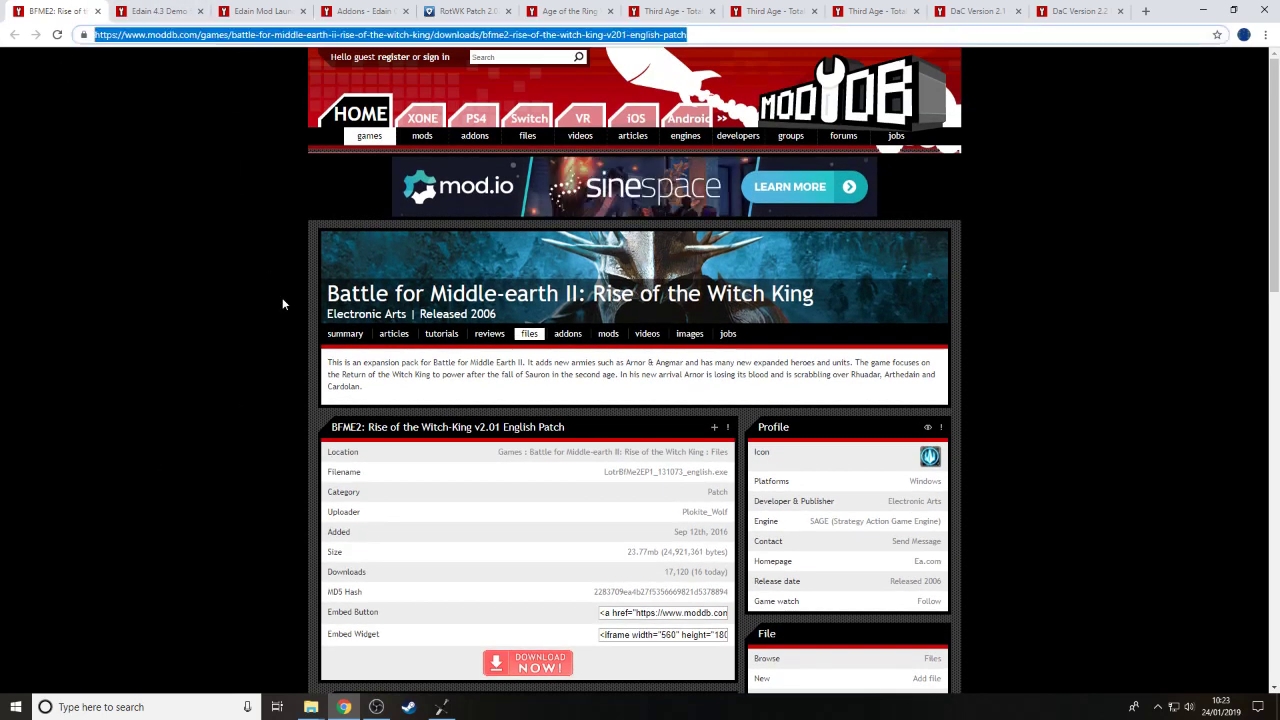
click(284, 345)
scroll(284, 345, down, 2)
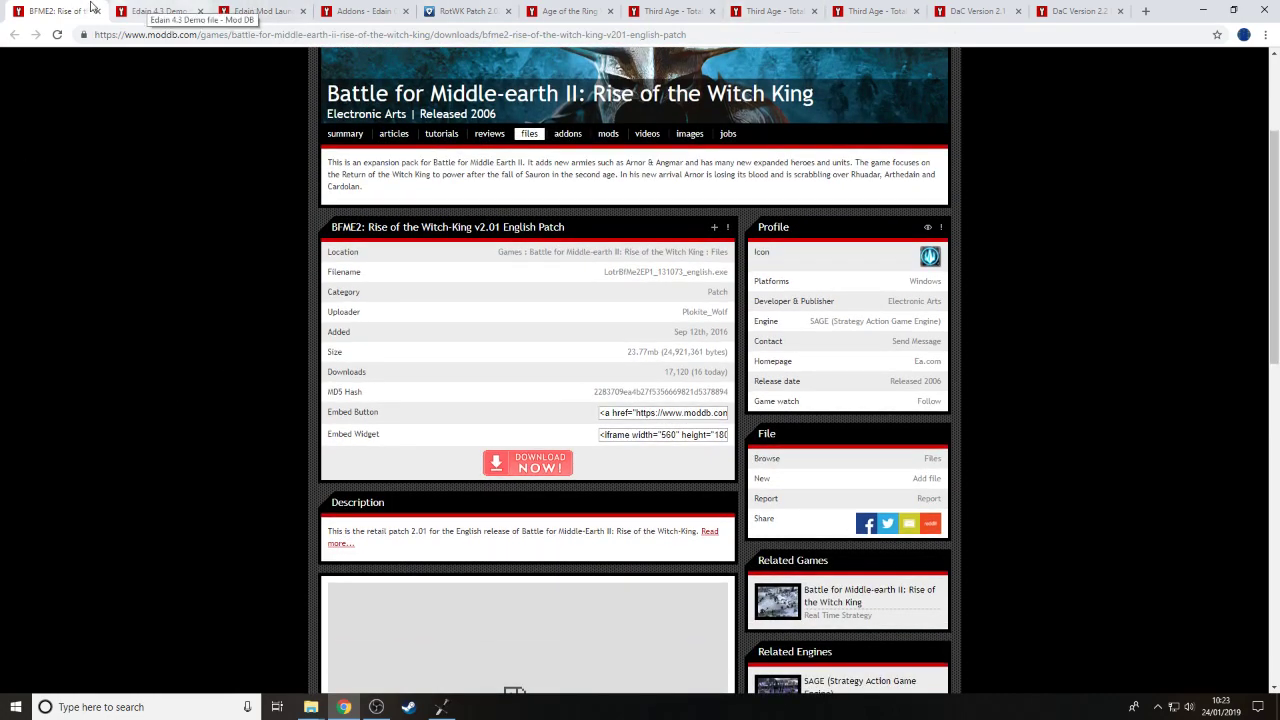
key(ctrl+Tab)
key(ctrl+Tab)
key(ctrl+Tab)
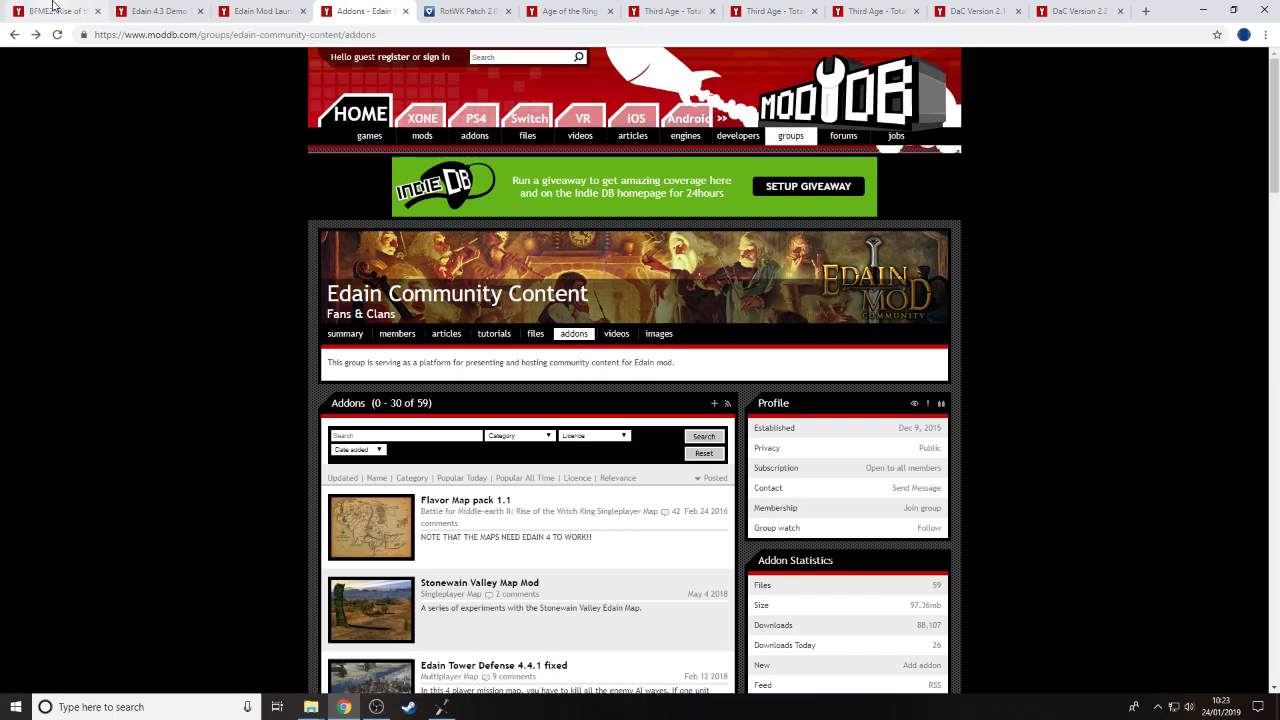
click(52, 10)
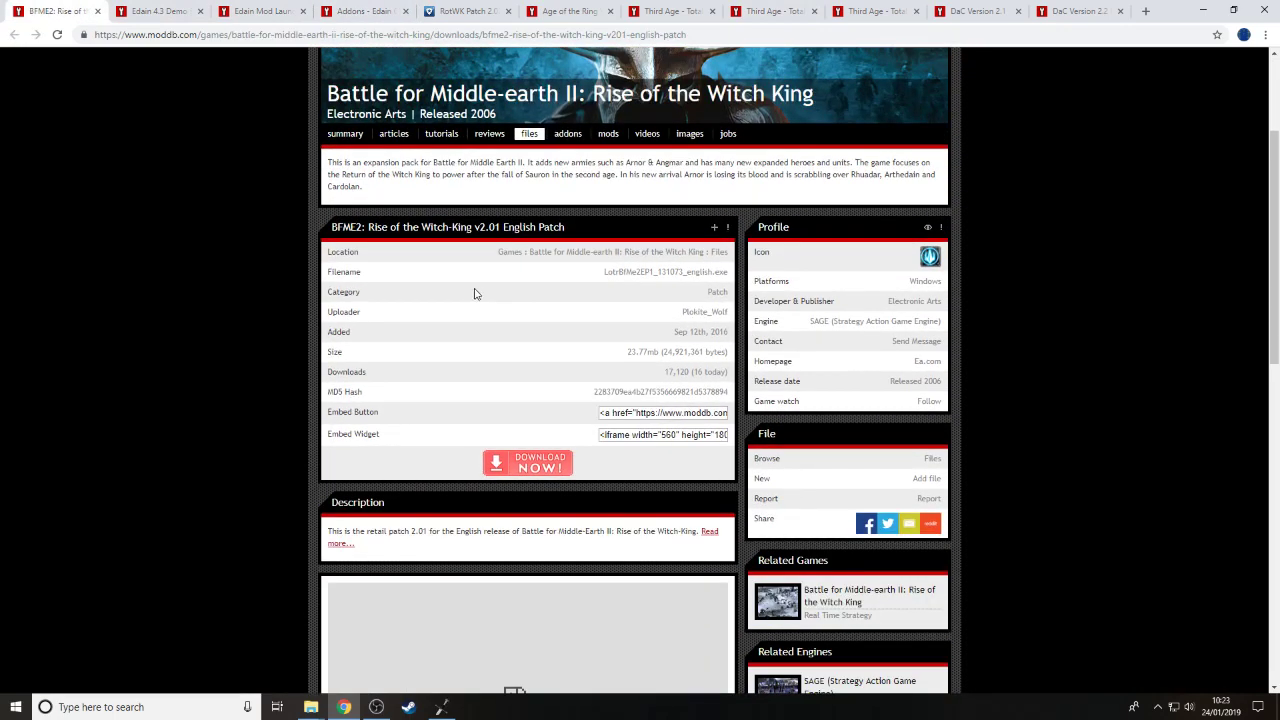
drag(350, 226, 546, 236)
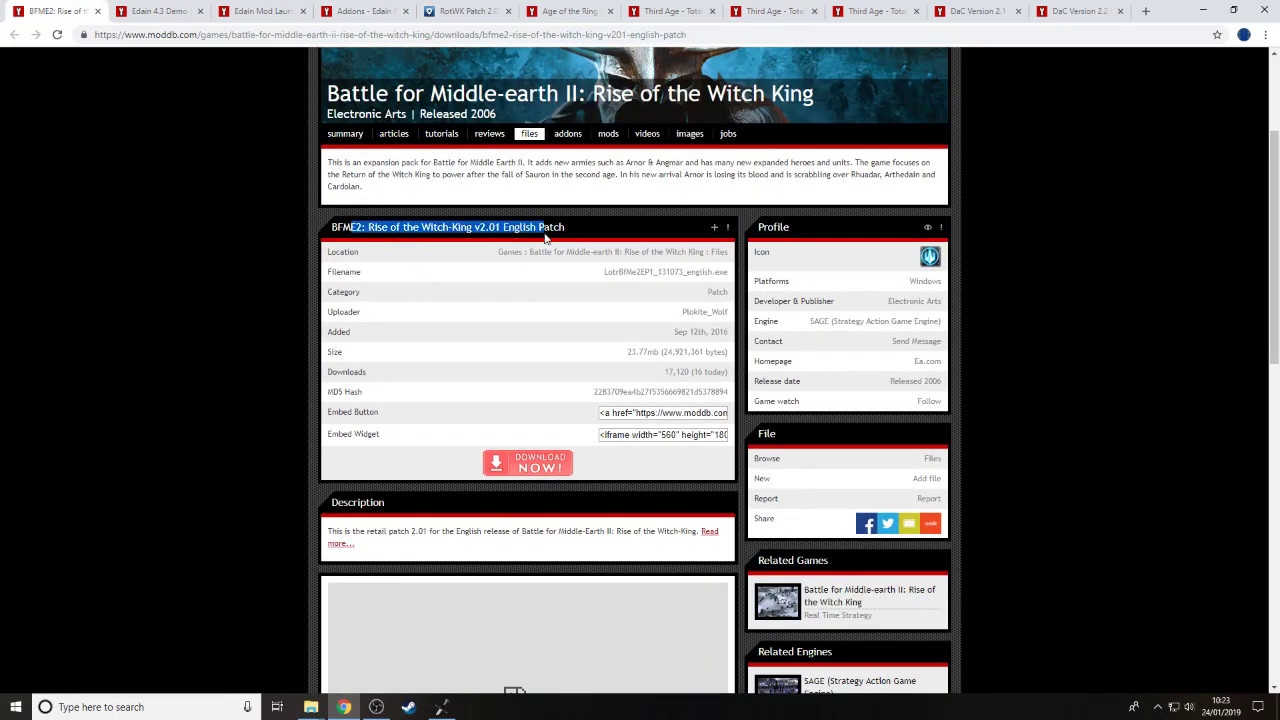
click(239, 263)
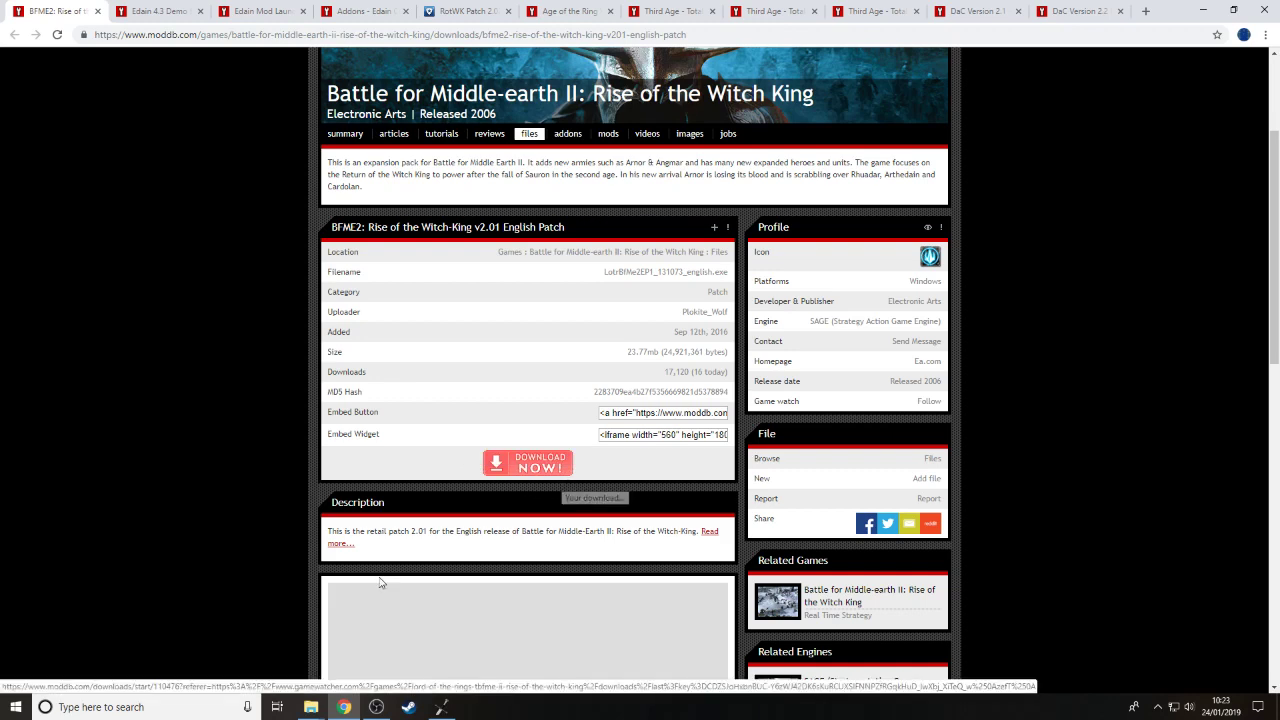
Switch to File Explorer, start the LotrBfMe2EP1_131073_english patch installer from the Edain folder, and cancel its update dialog
mouse_move(311, 707)
click(195, 642)
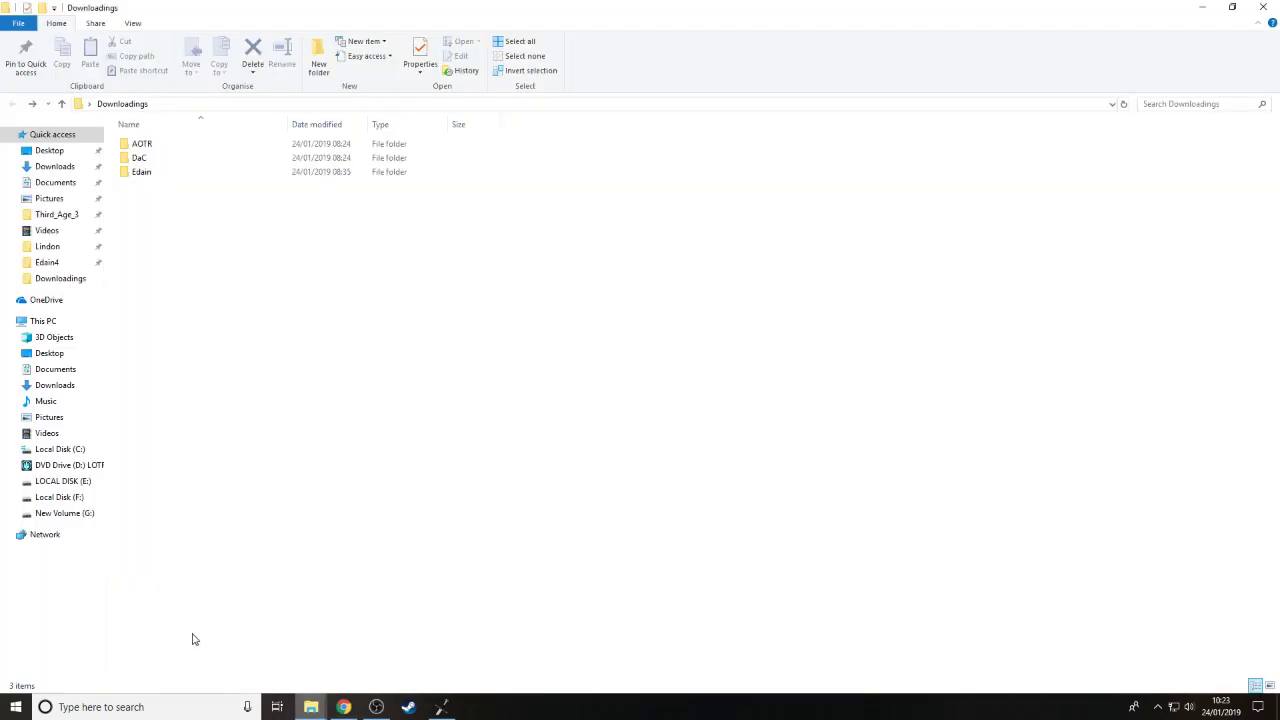
double_click(157, 178)
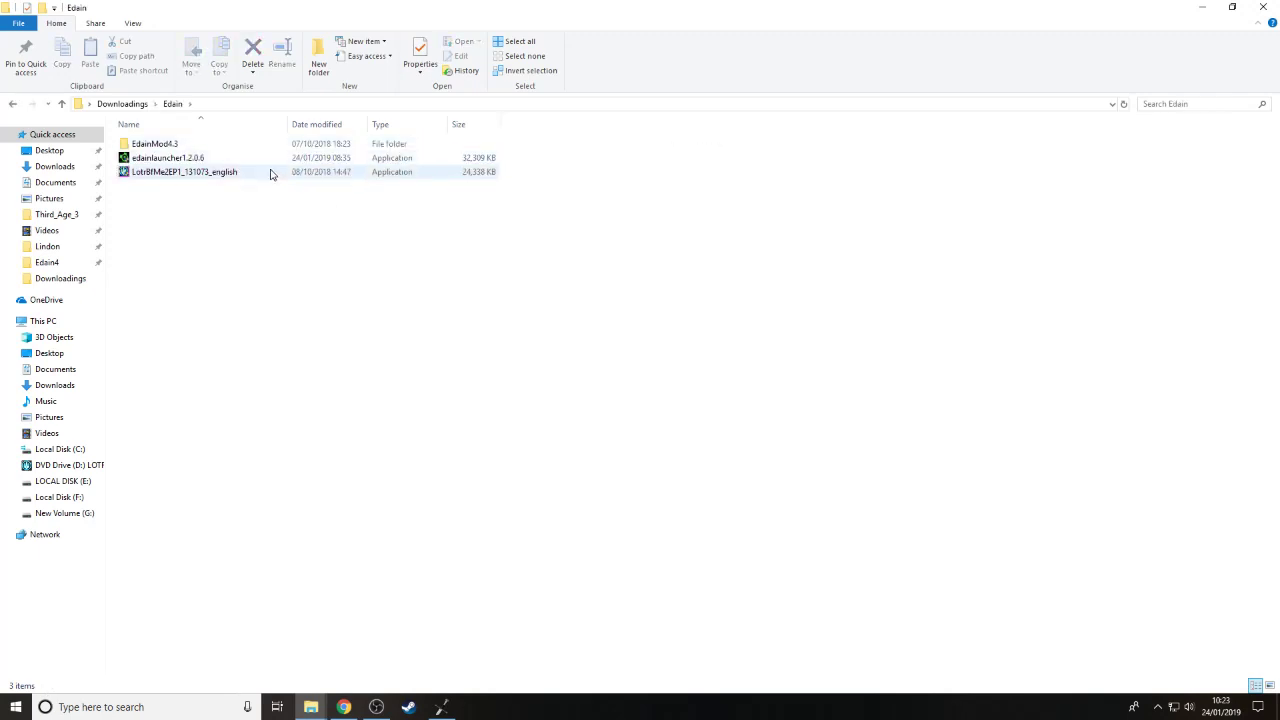
click(270, 174)
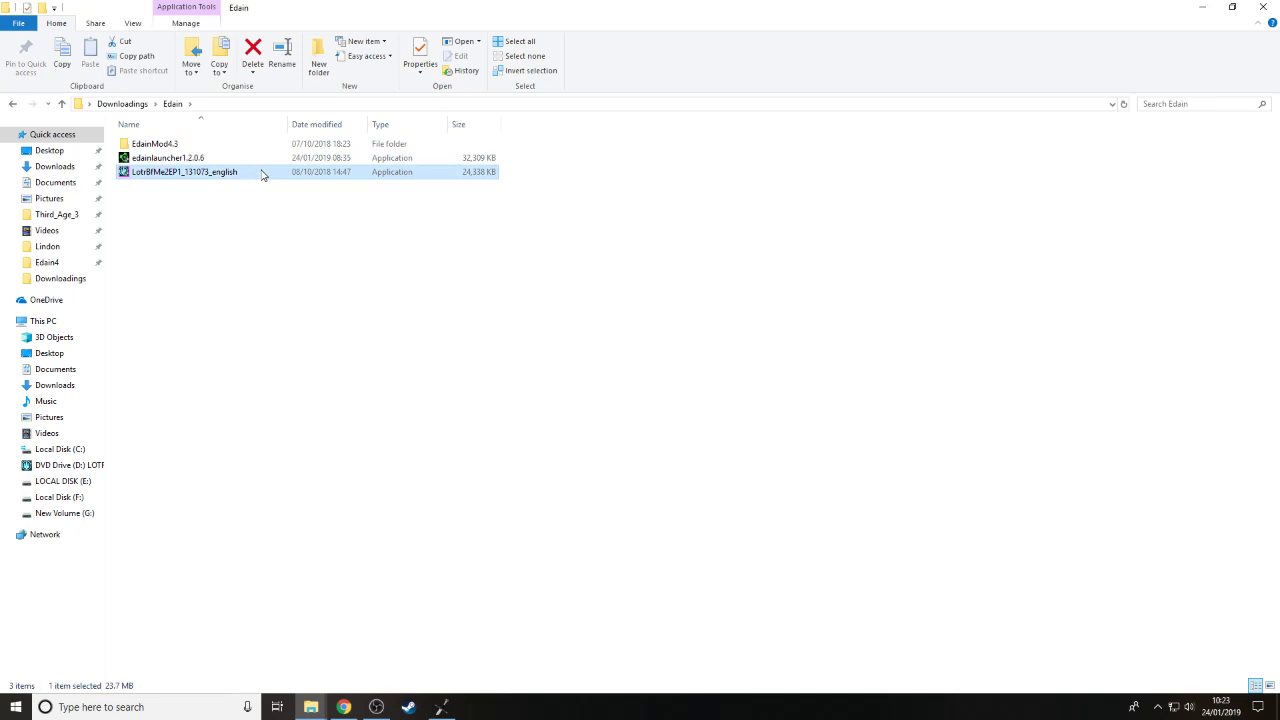
right_click(262, 172)
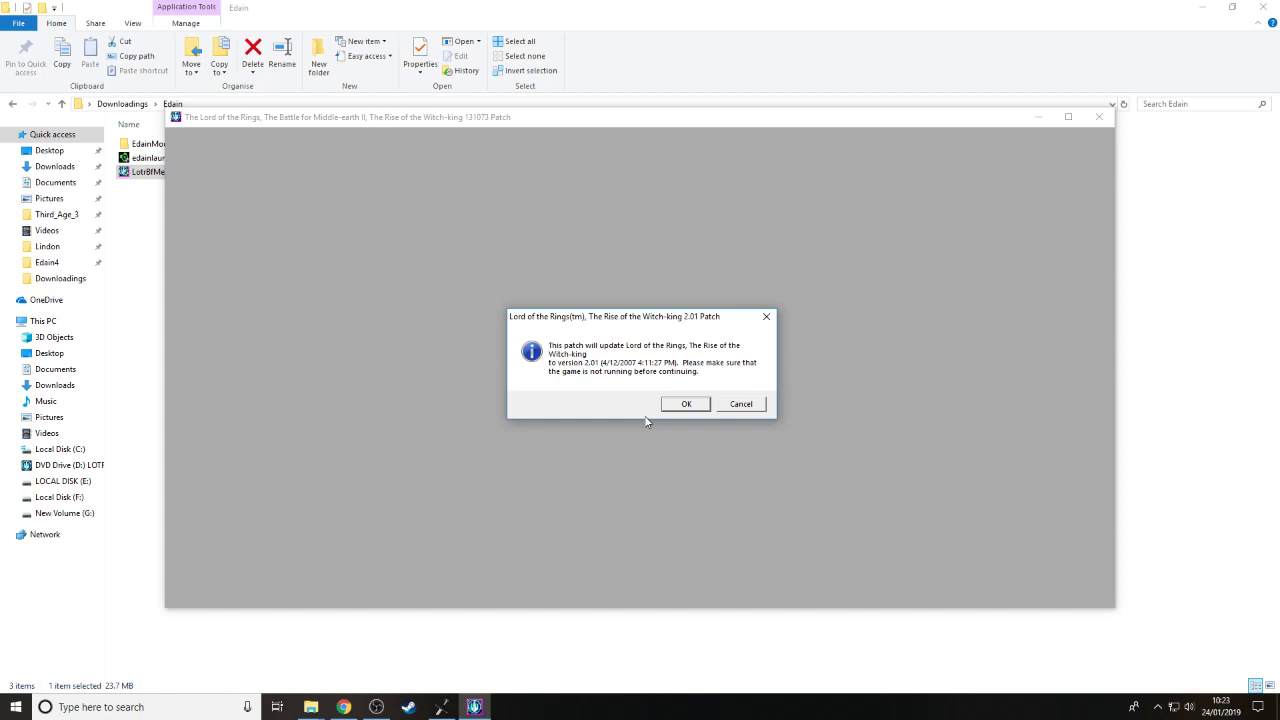
click(766, 316)
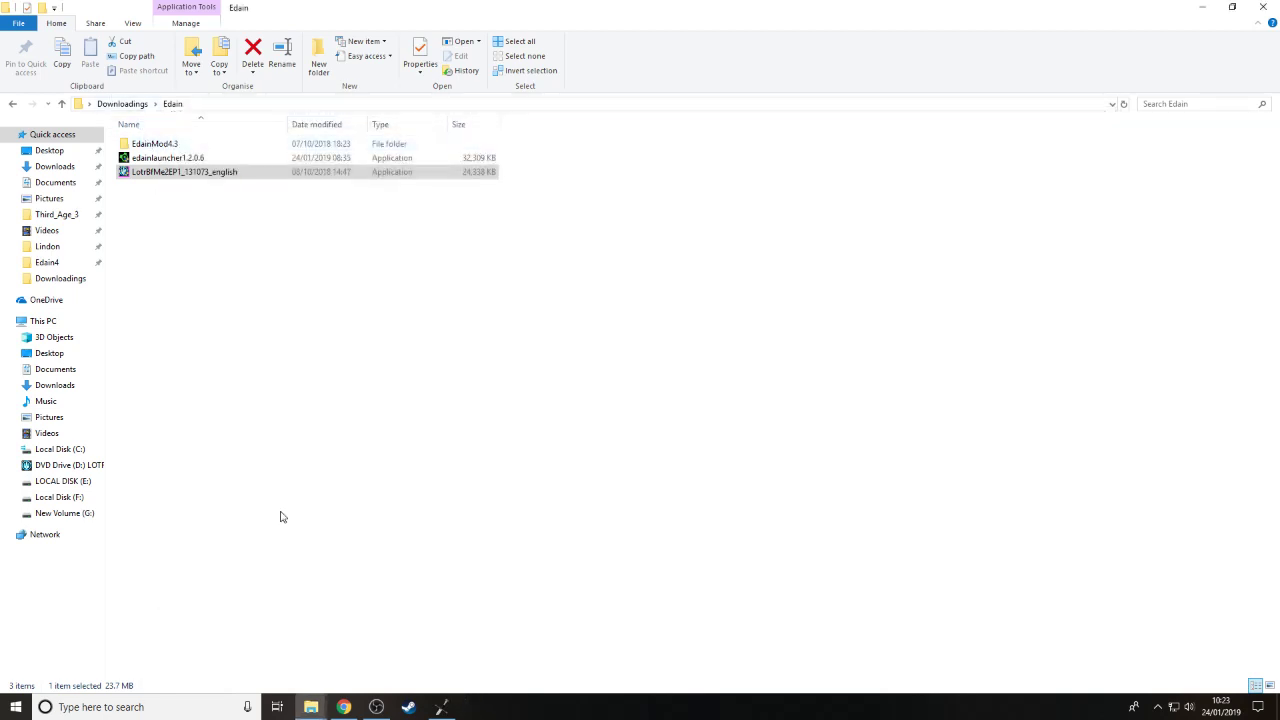
Switch to Chrome and view the Edain 4.3 Demo and Edain Mod Launcher 1.2.0.6 download pages
click(343, 707)
click(158, 11)
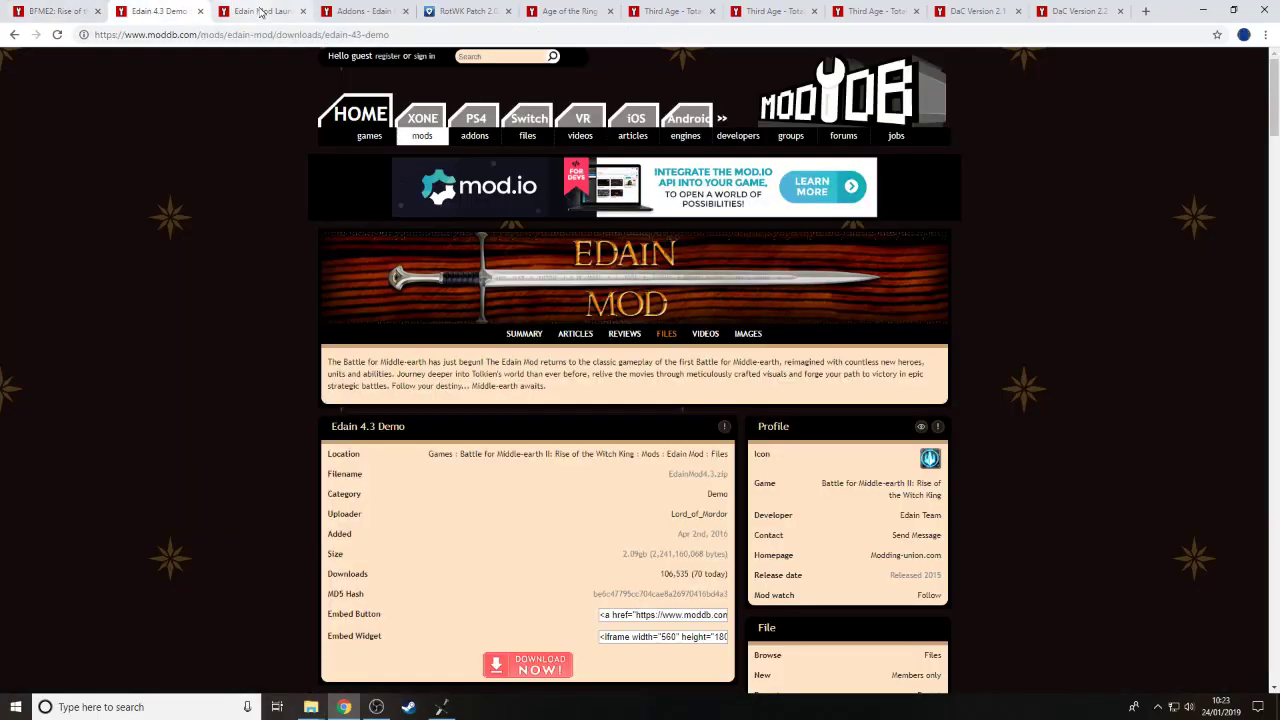
click(270, 11)
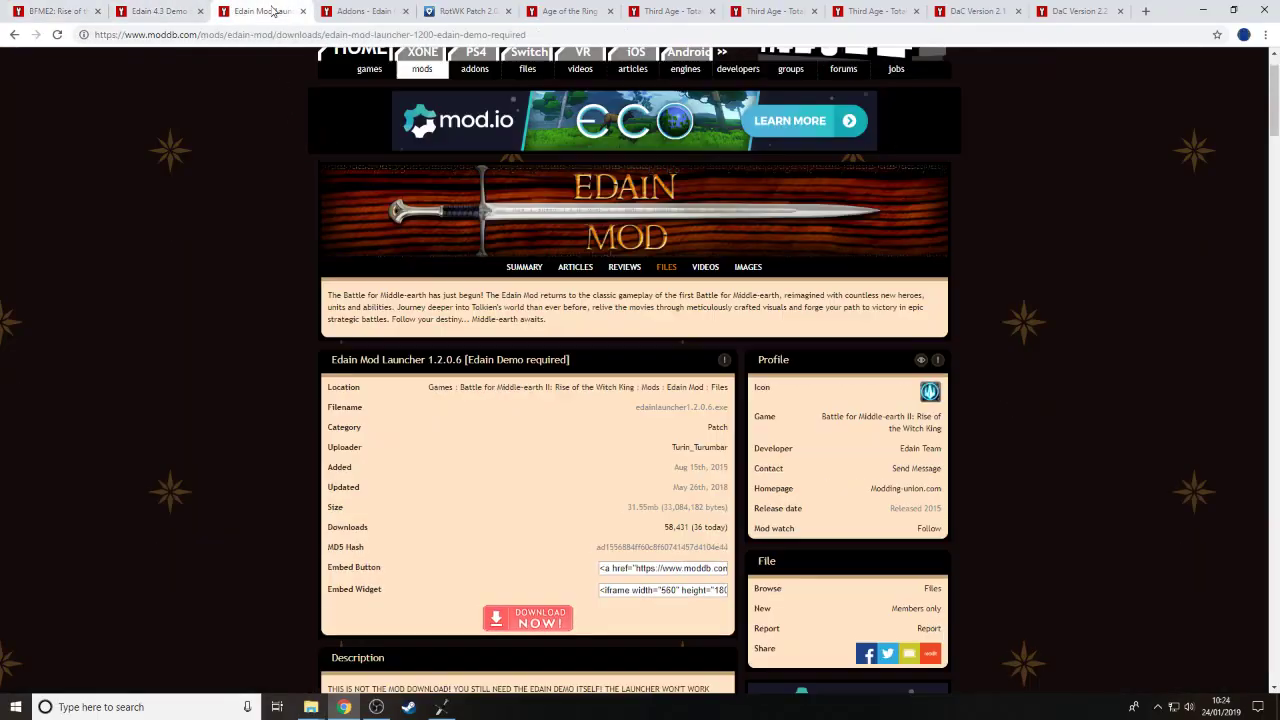
Open the Edain Mod's files list and read the note under Edain Mod Launcher 1.2.0.6
click(163, 11)
click(662, 333)
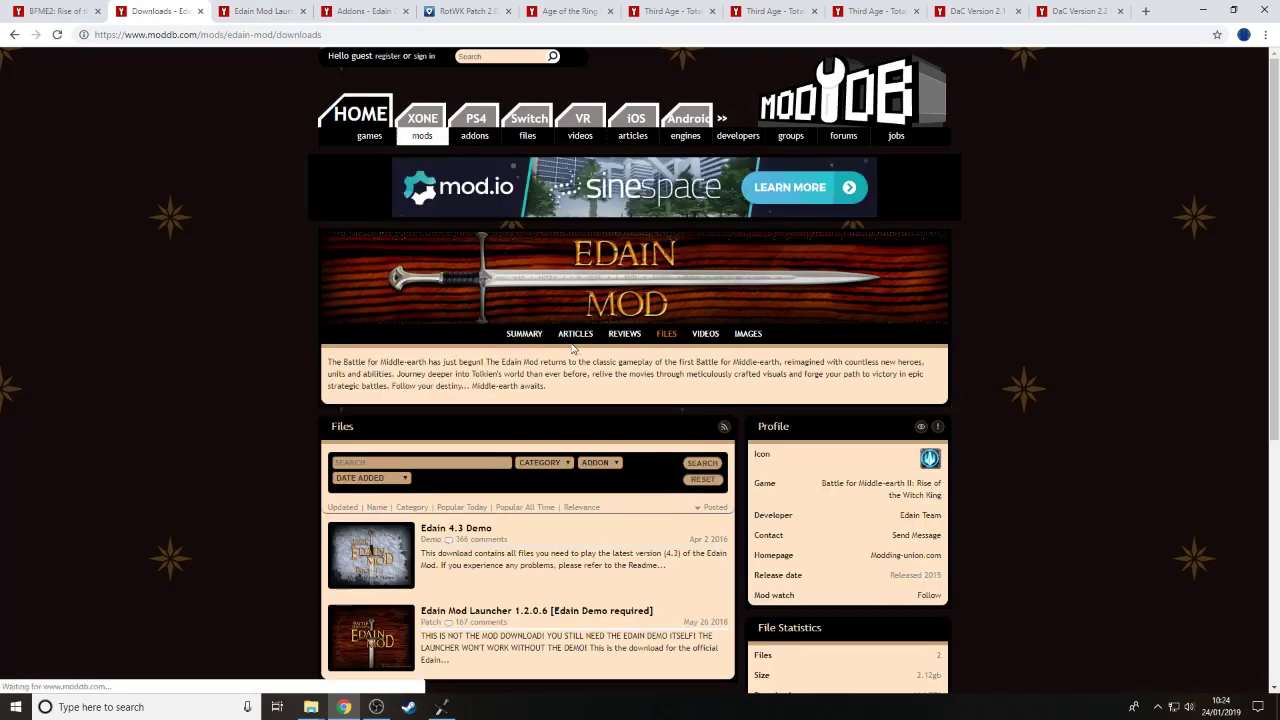
scroll(445, 338, down, 3)
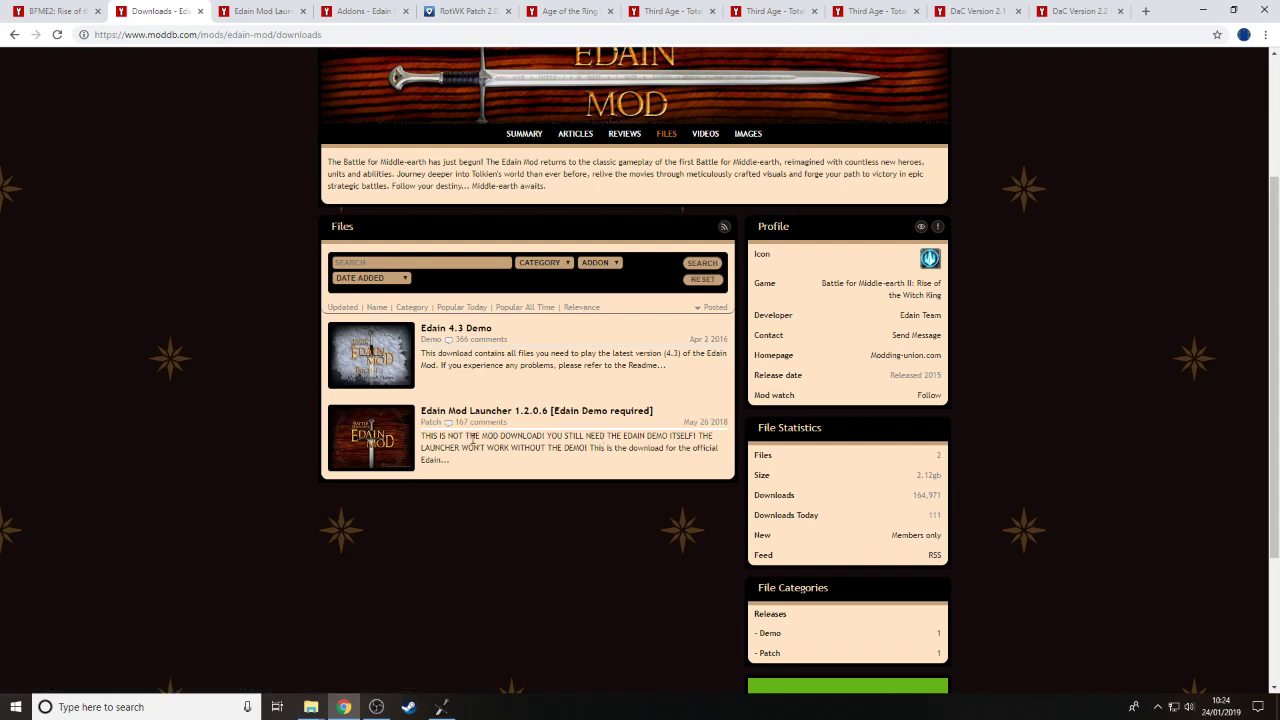
drag(421, 436, 592, 449)
click(590, 495)
Switch to the Edain Mod launcher, view its Edain start page, and return to the browser
click(450, 708)
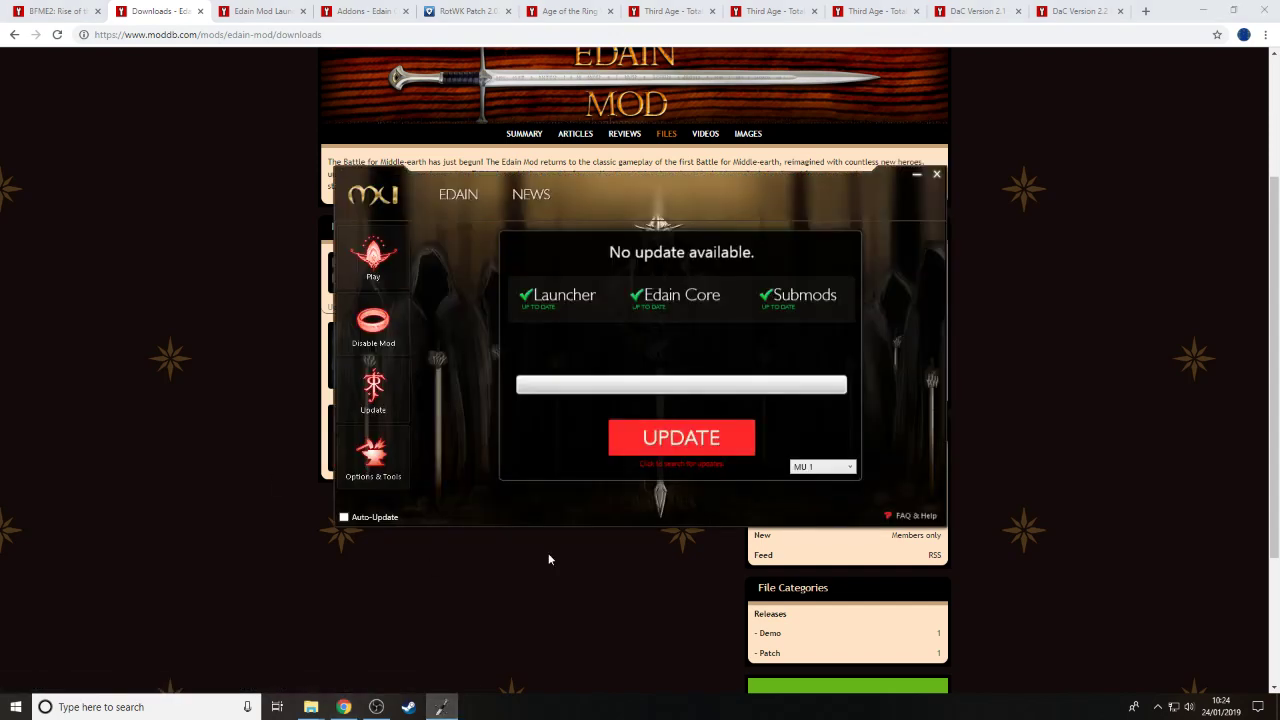
click(450, 200)
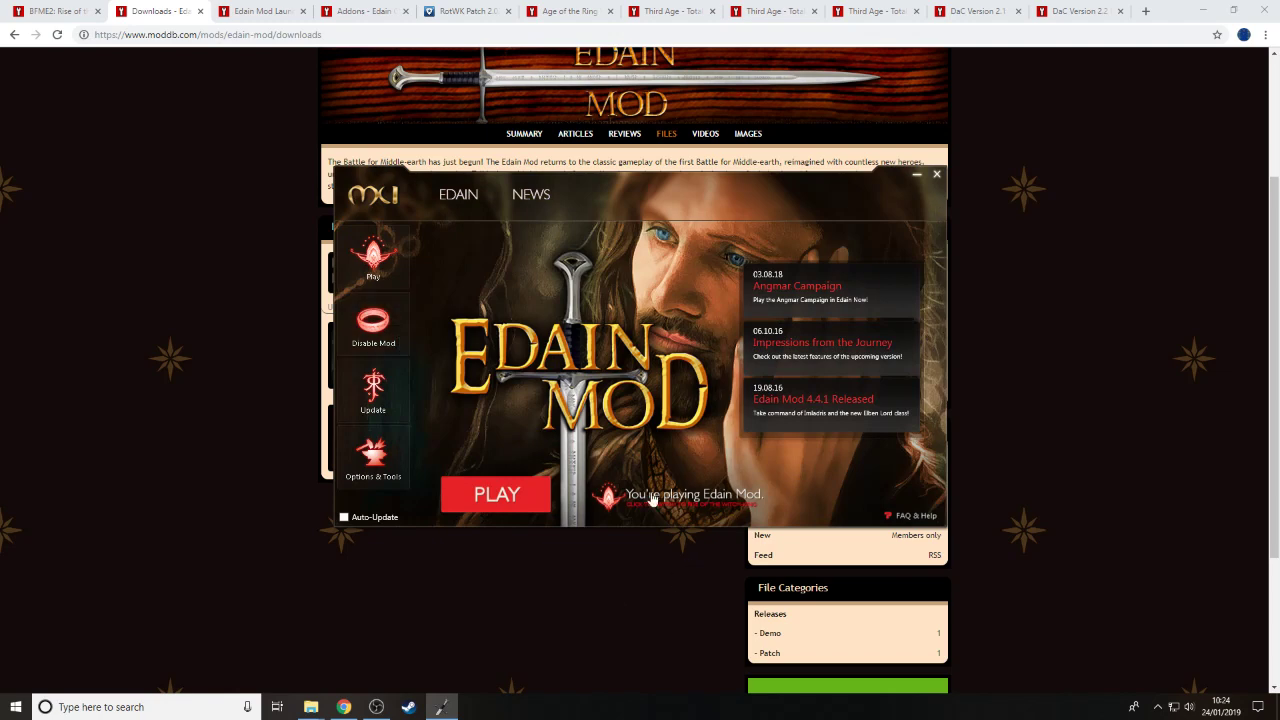
click(70, 8)
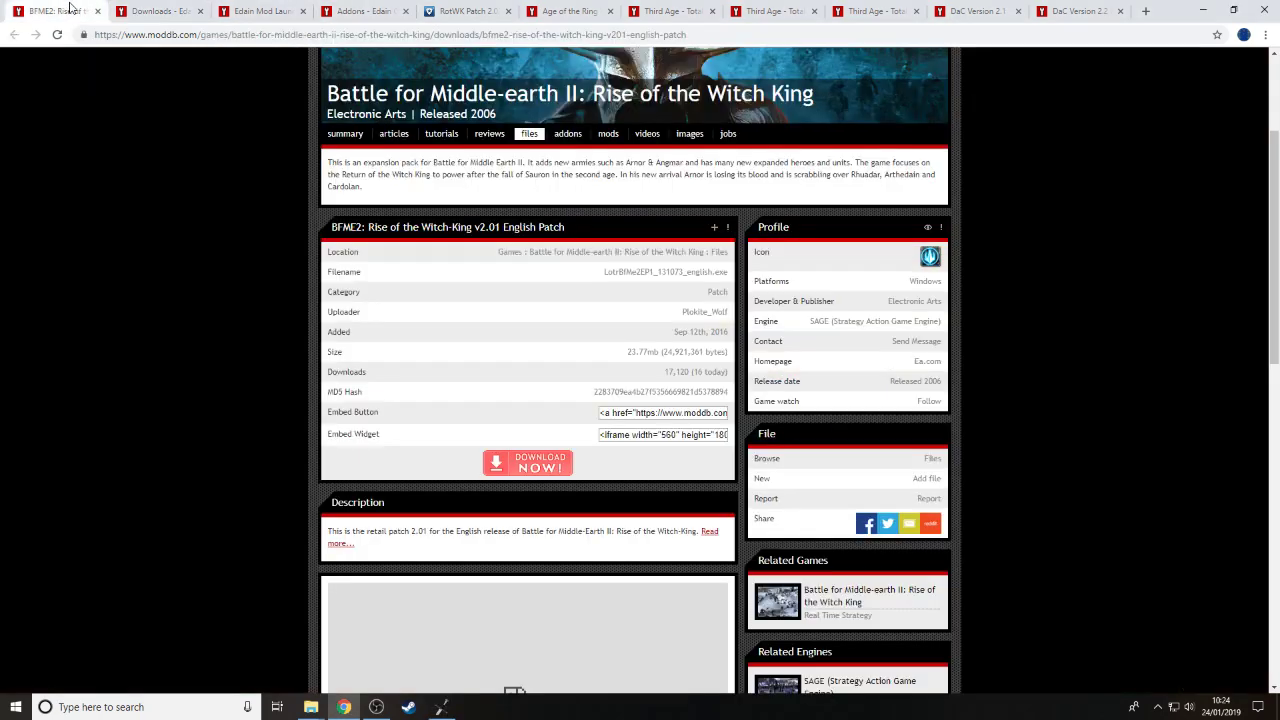
Open the Edain 4.3 Demo download page from the mod's files list and check the Edain folder in File Explorer
click(140, 10)
click(446, 332)
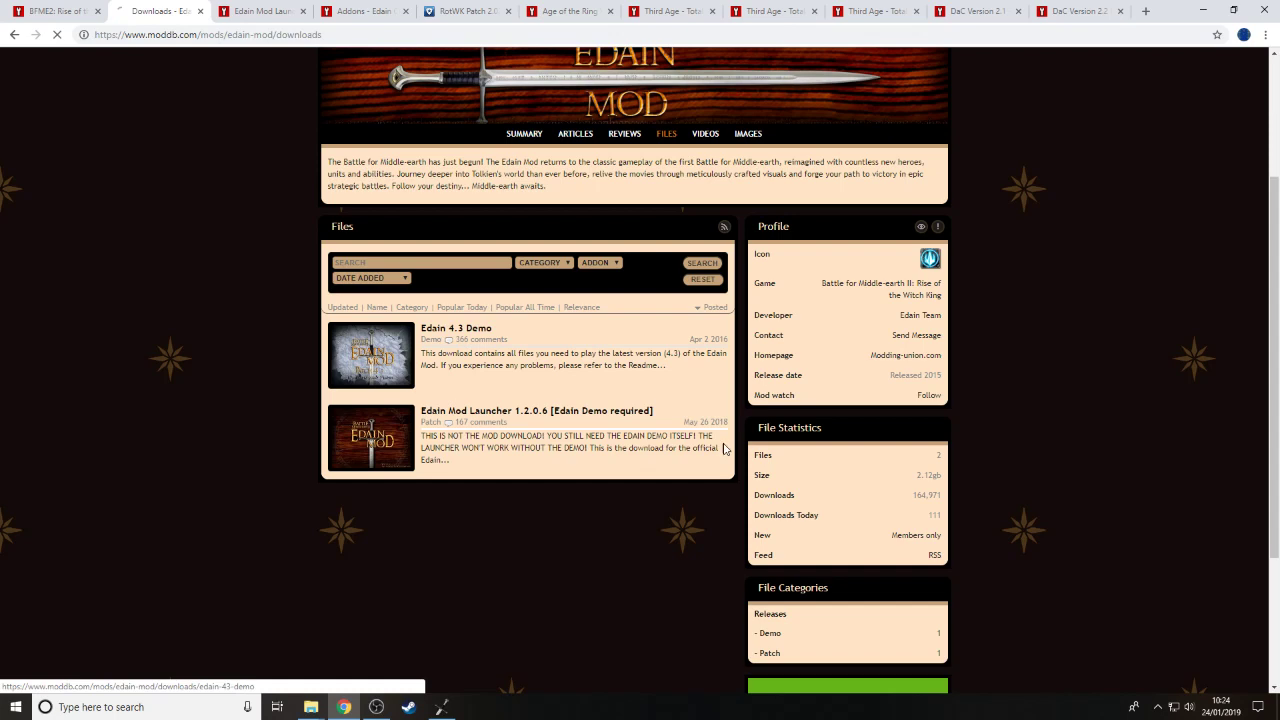
scroll(529, 494, down, 1)
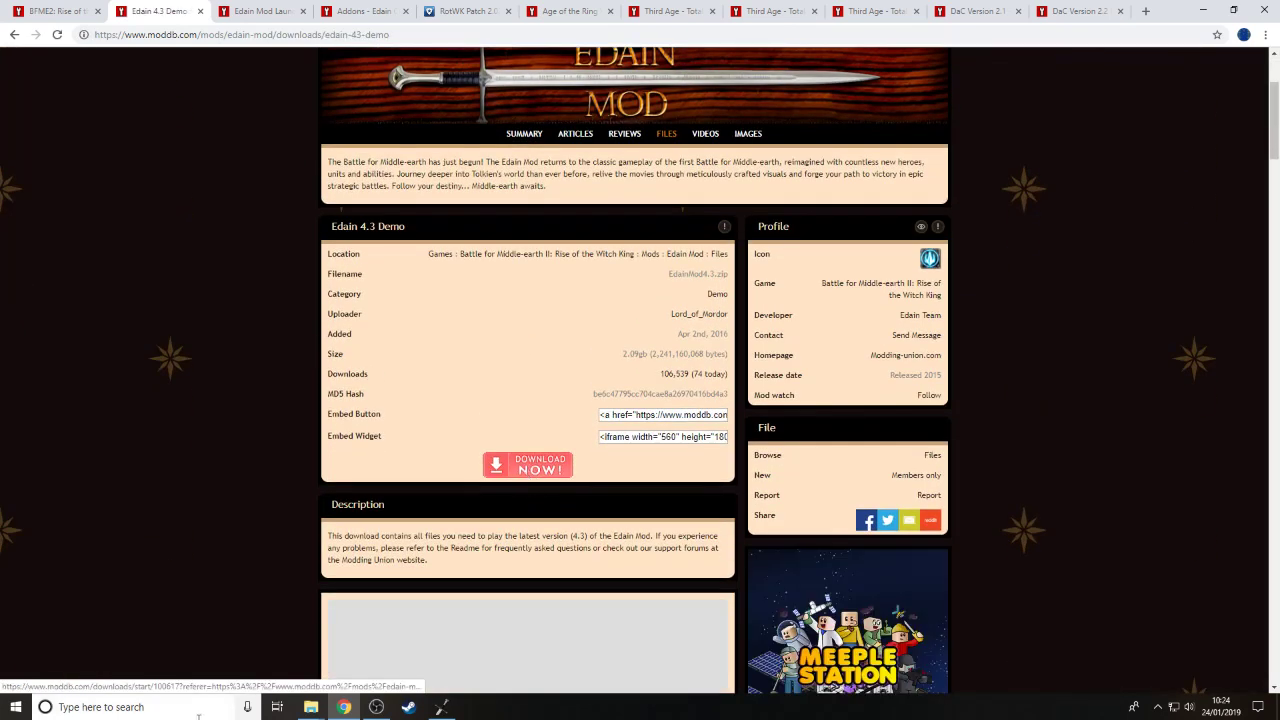
mouse_move(311, 707)
click(210, 645)
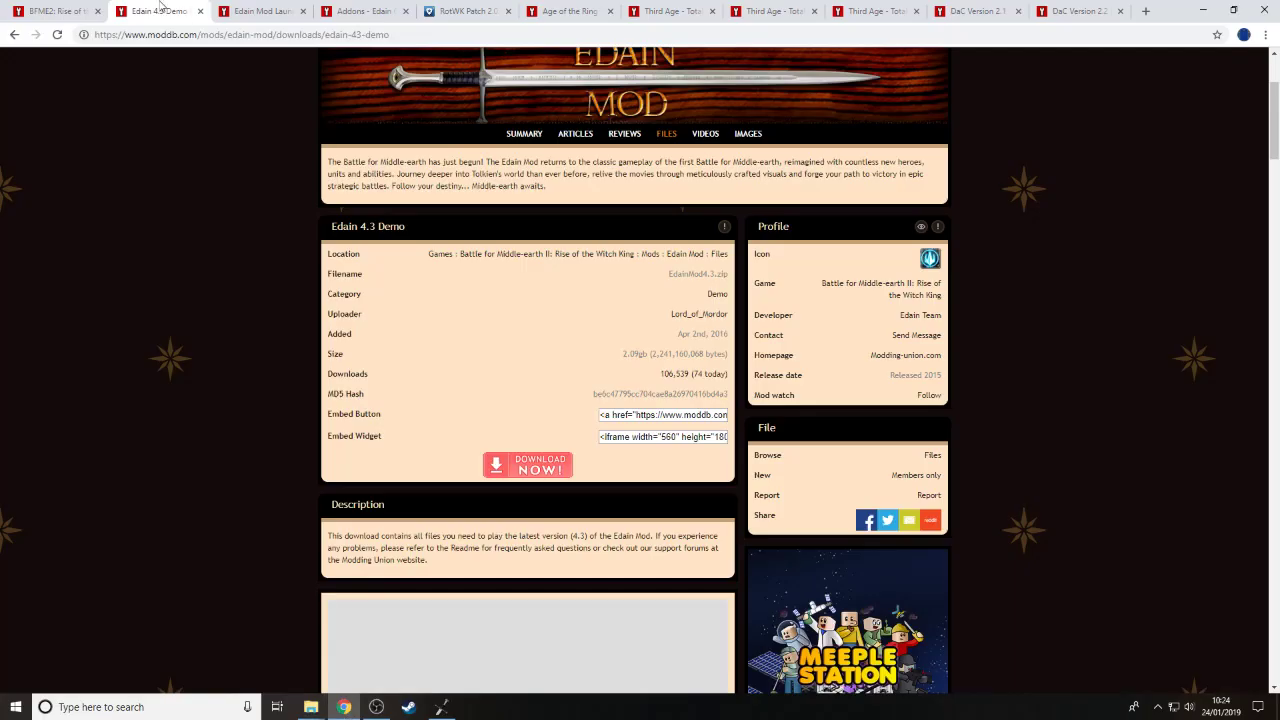
Check the Edain 4.3 Demo's archive filename and bring up the Downloads folder in File Explorer
drag(719, 274, 741, 281)
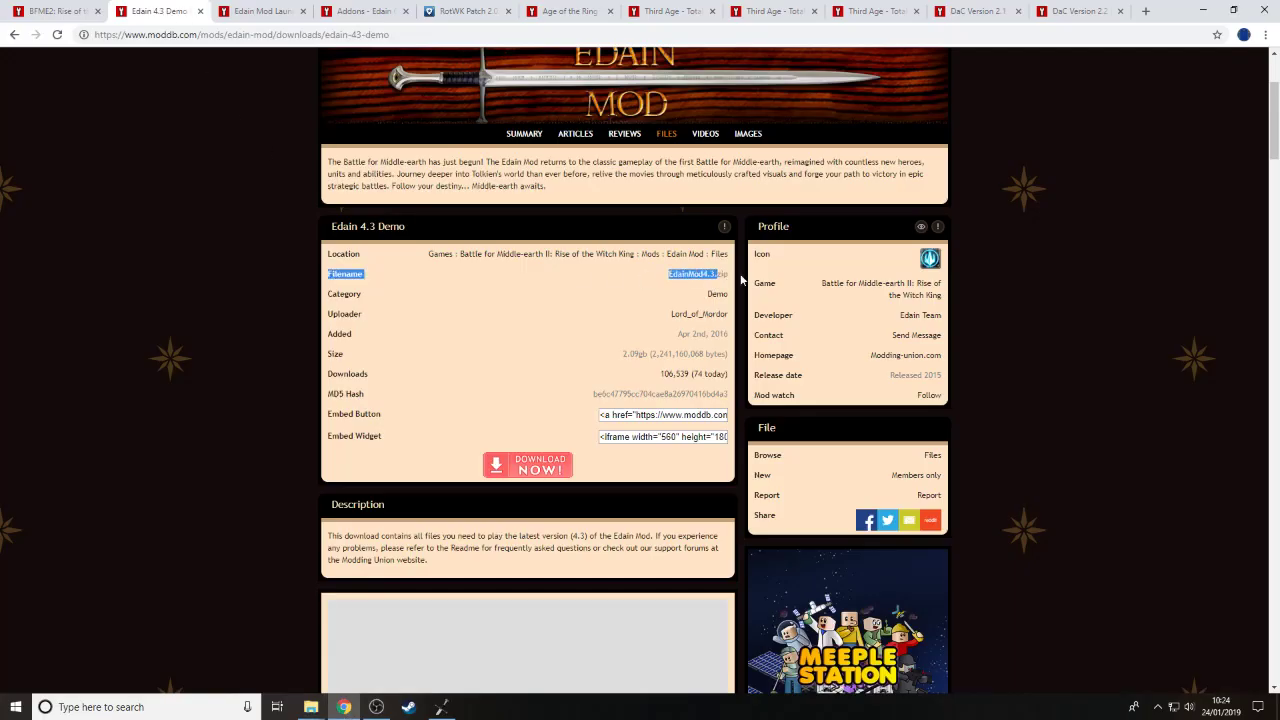
click(447, 346)
mouse_move(311, 707)
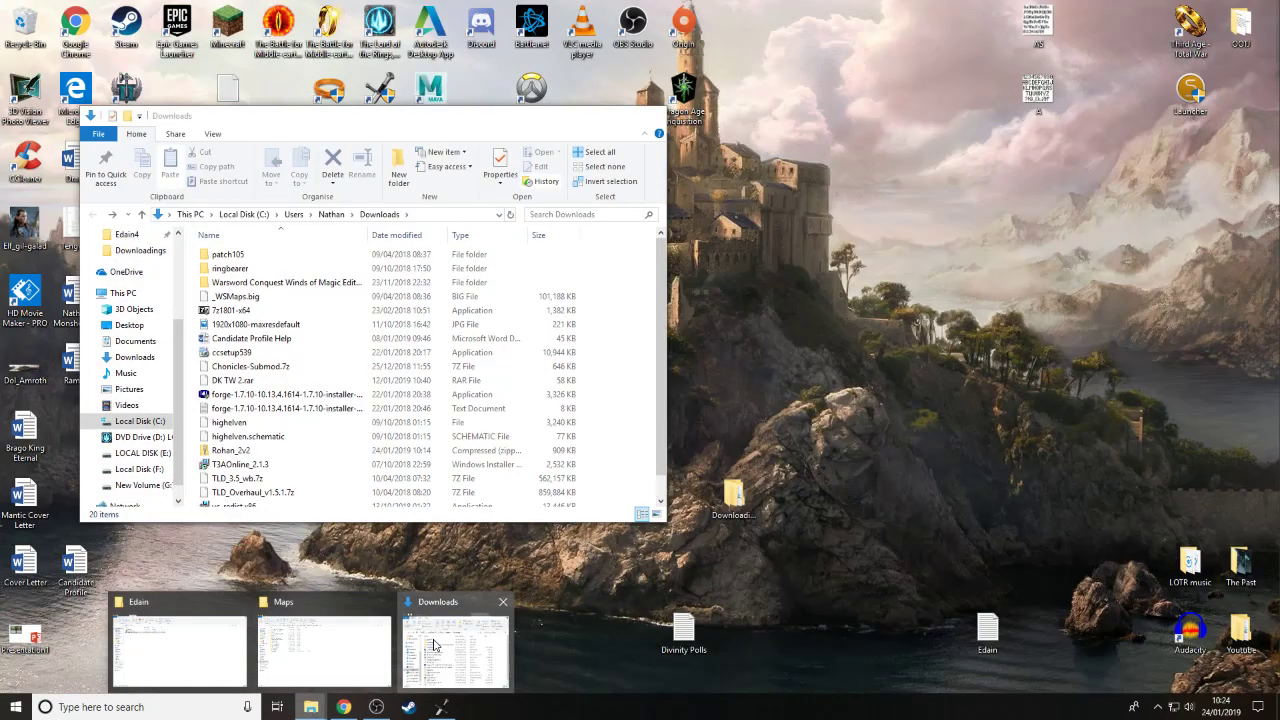
click(455, 650)
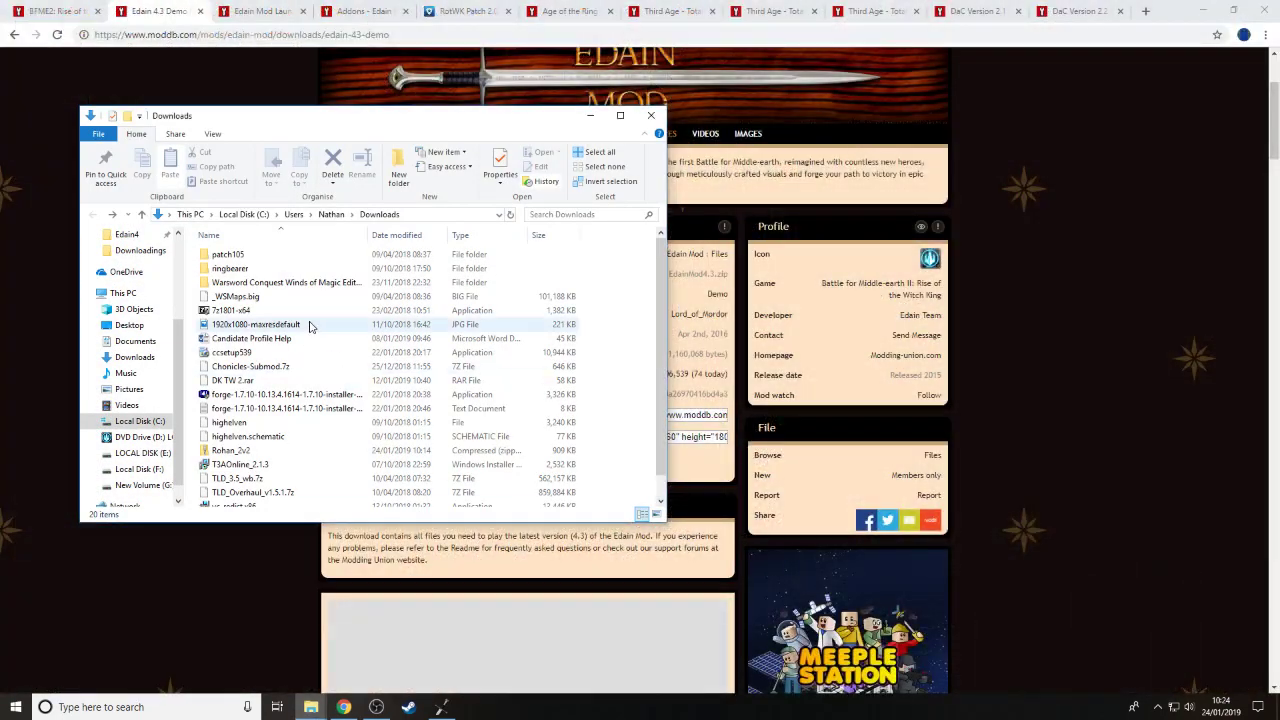
click(264, 453)
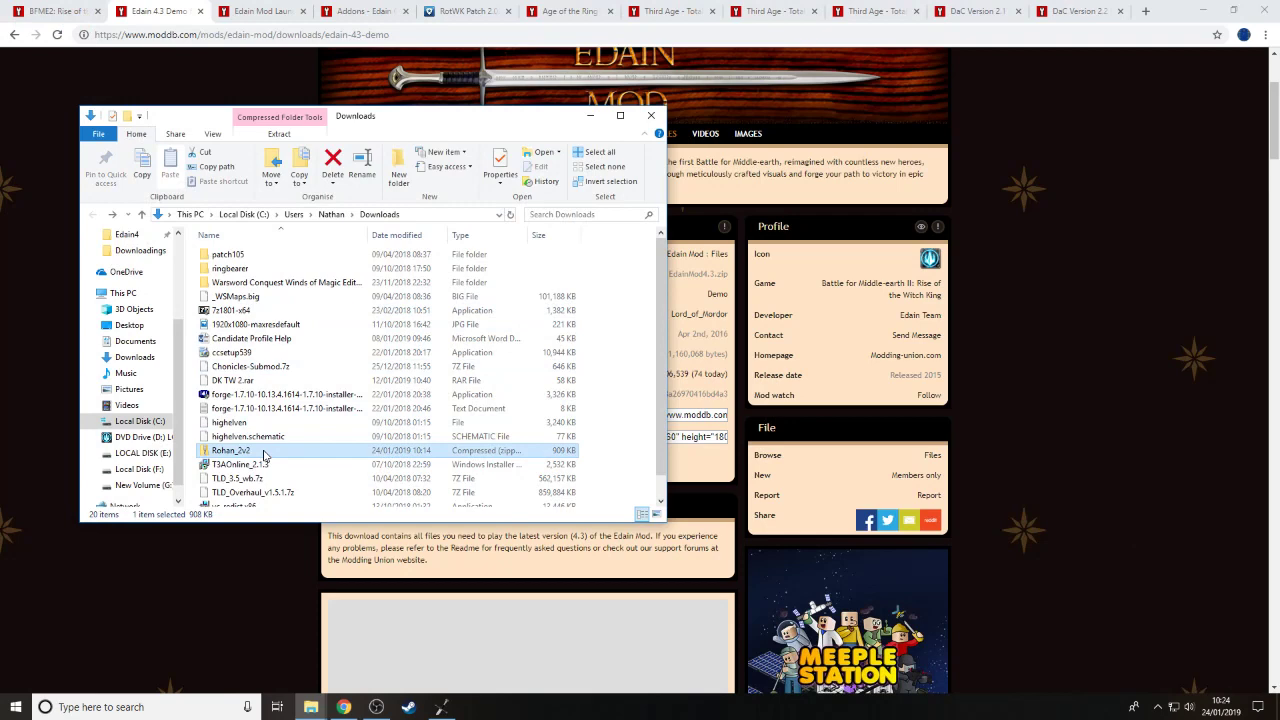
right_click(264, 453)
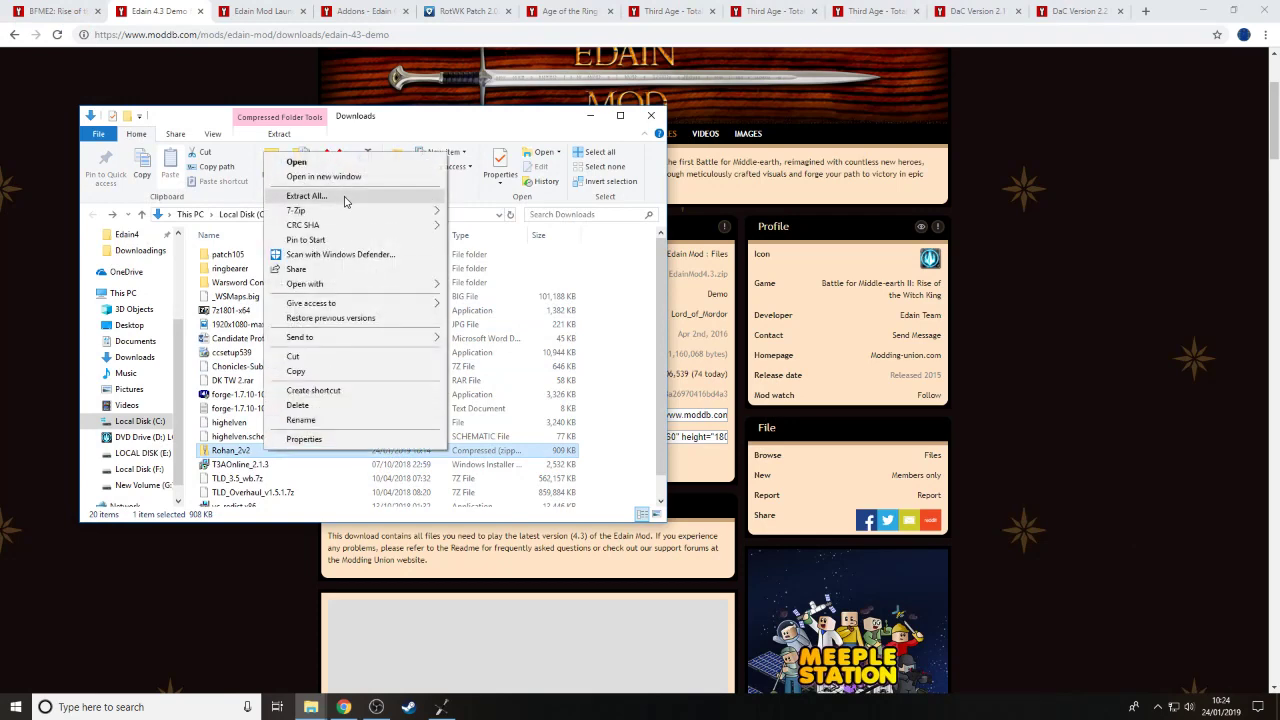
click(240, 324)
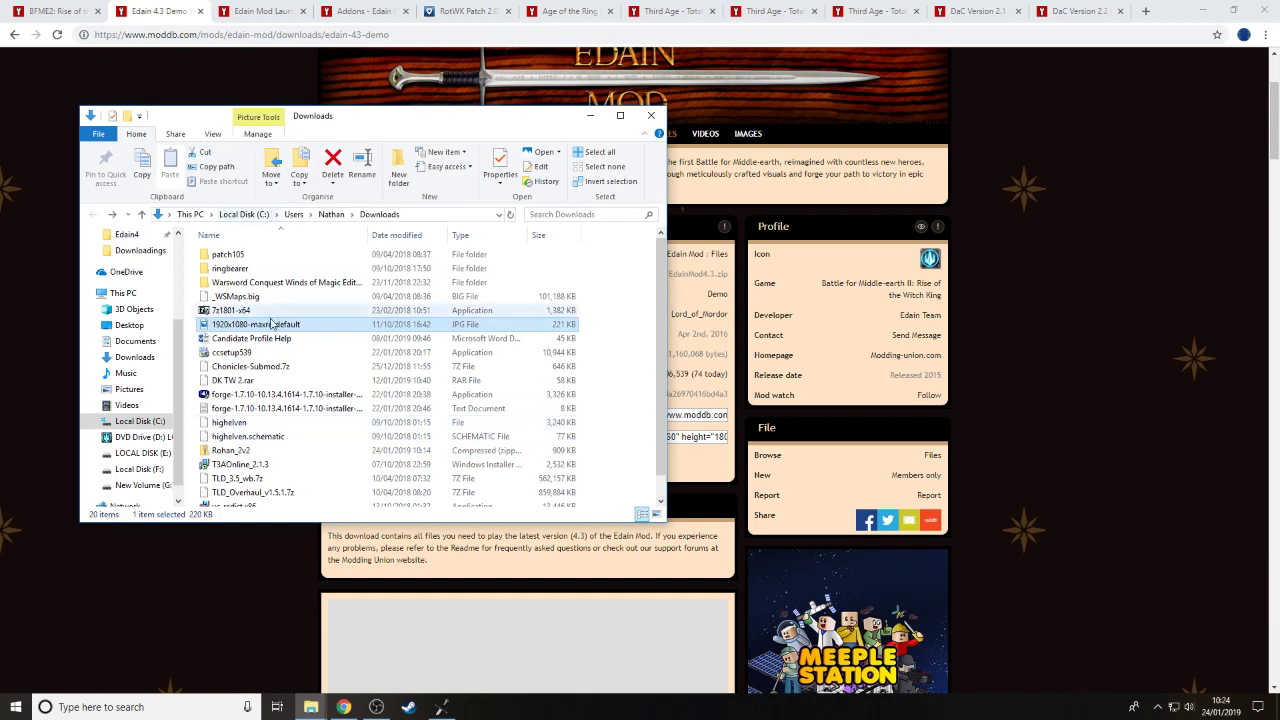
Open the Rohan_2v2 zip from Downloads in 7-Zip, view the contents of its Rohan 2v2 folder, and close the archive
right_click(252, 452)
mouse_move(333, 217)
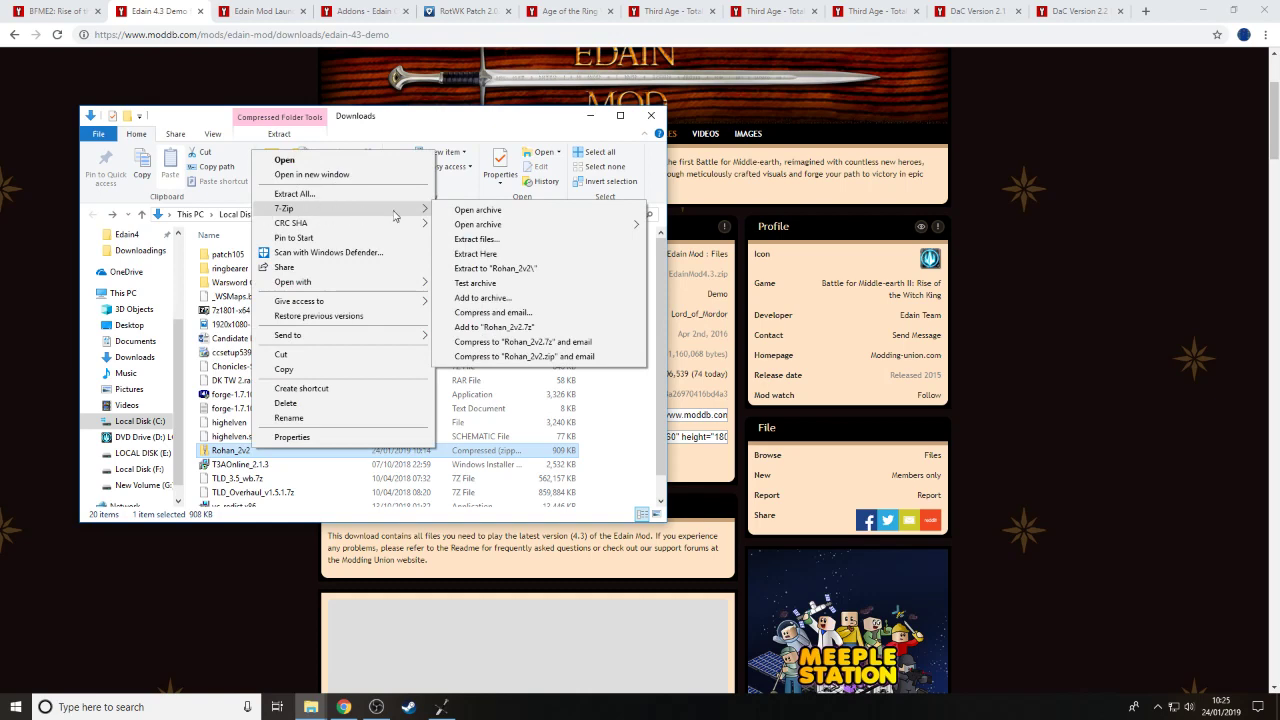
click(478, 210)
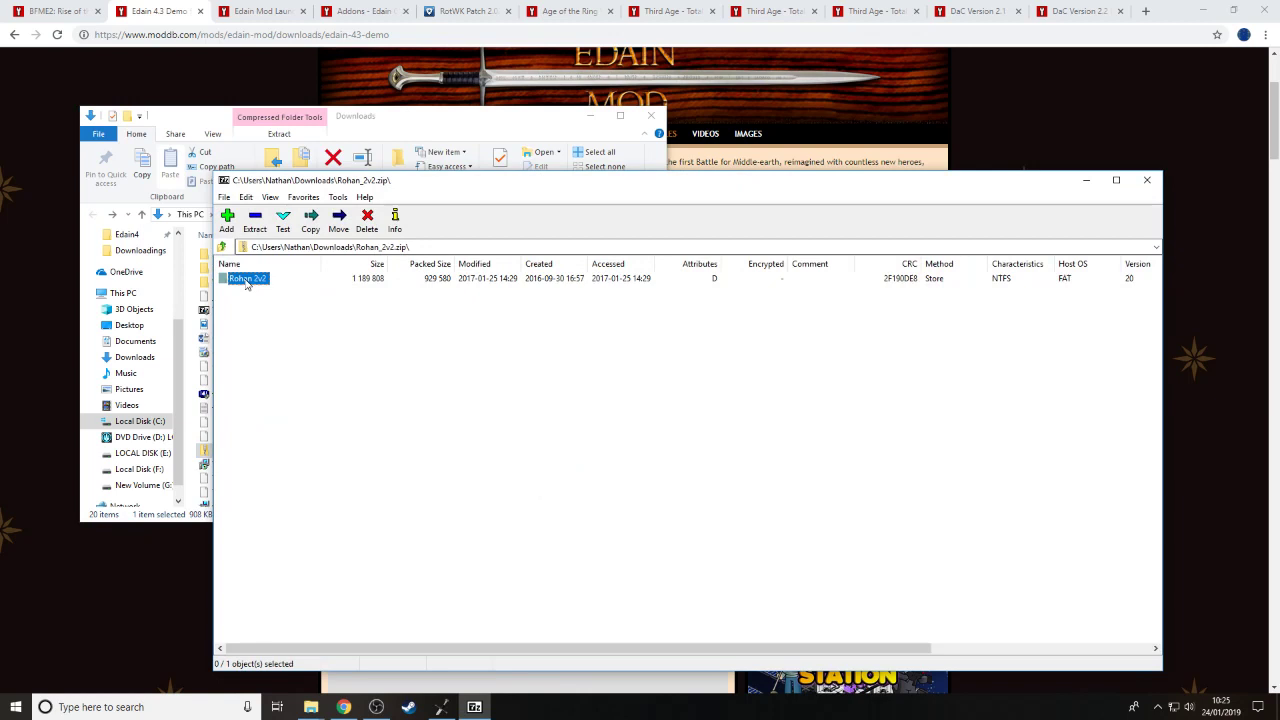
double_click(249, 281)
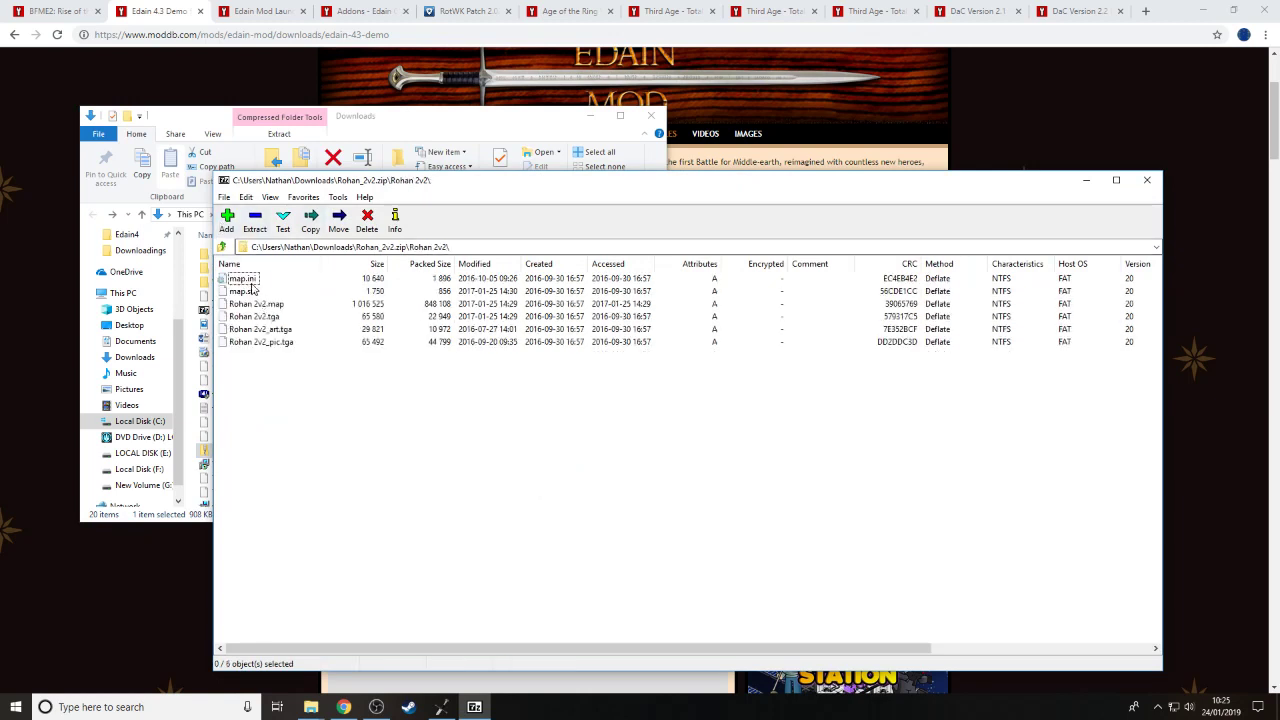
click(222, 246)
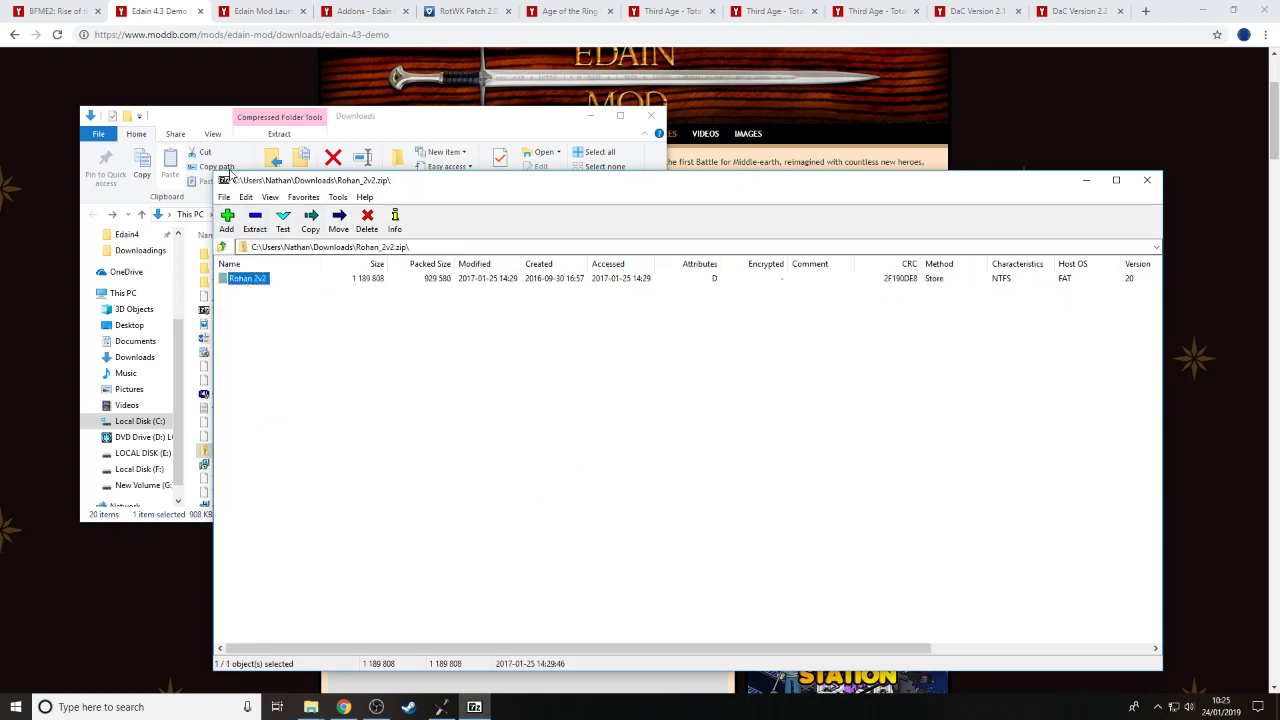
click(1147, 180)
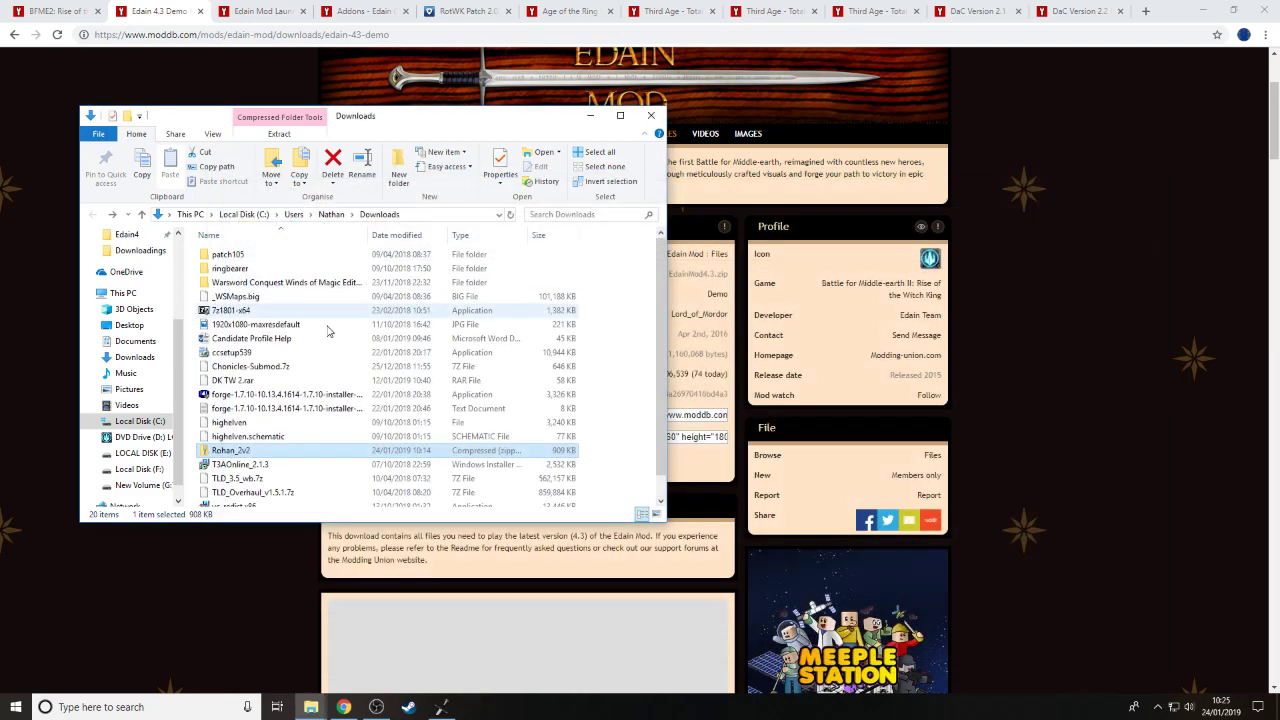
Extract all files of the Rohan_2v2 zip into a Rohan_2v2 folder in Downloads and close the window showing the extracted files
right_click(290, 458)
click(332, 200)
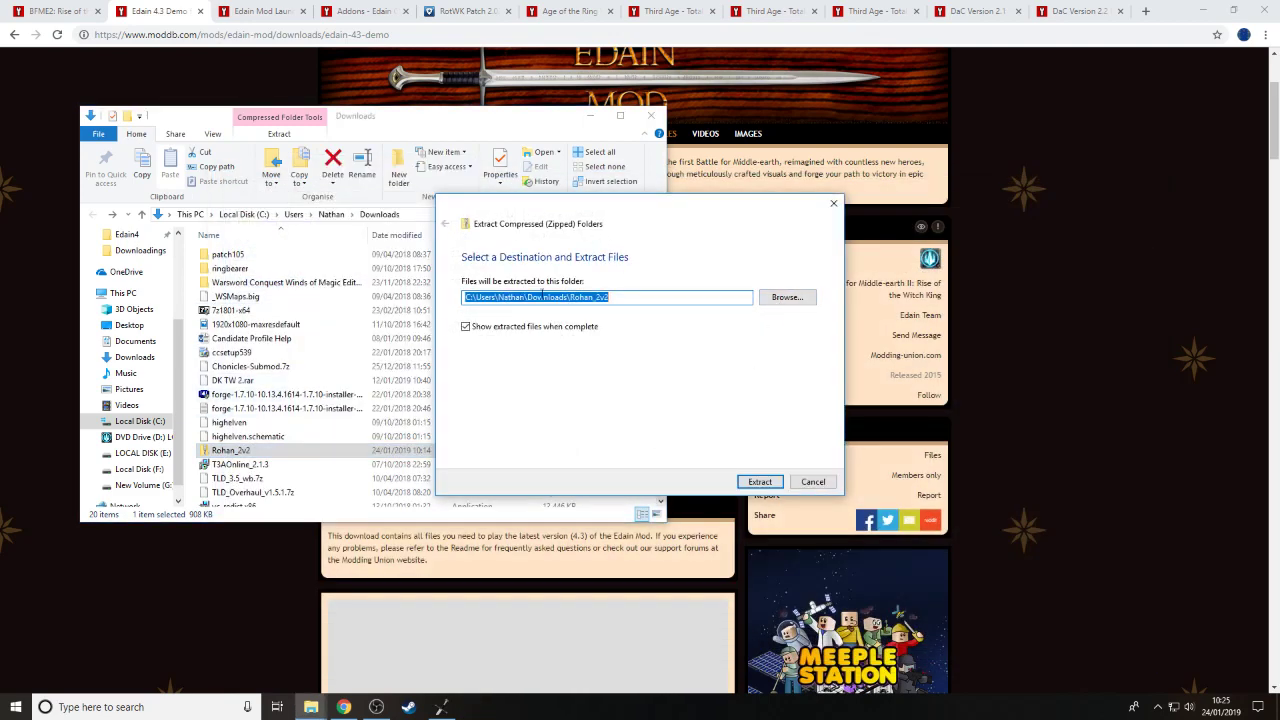
click(760, 481)
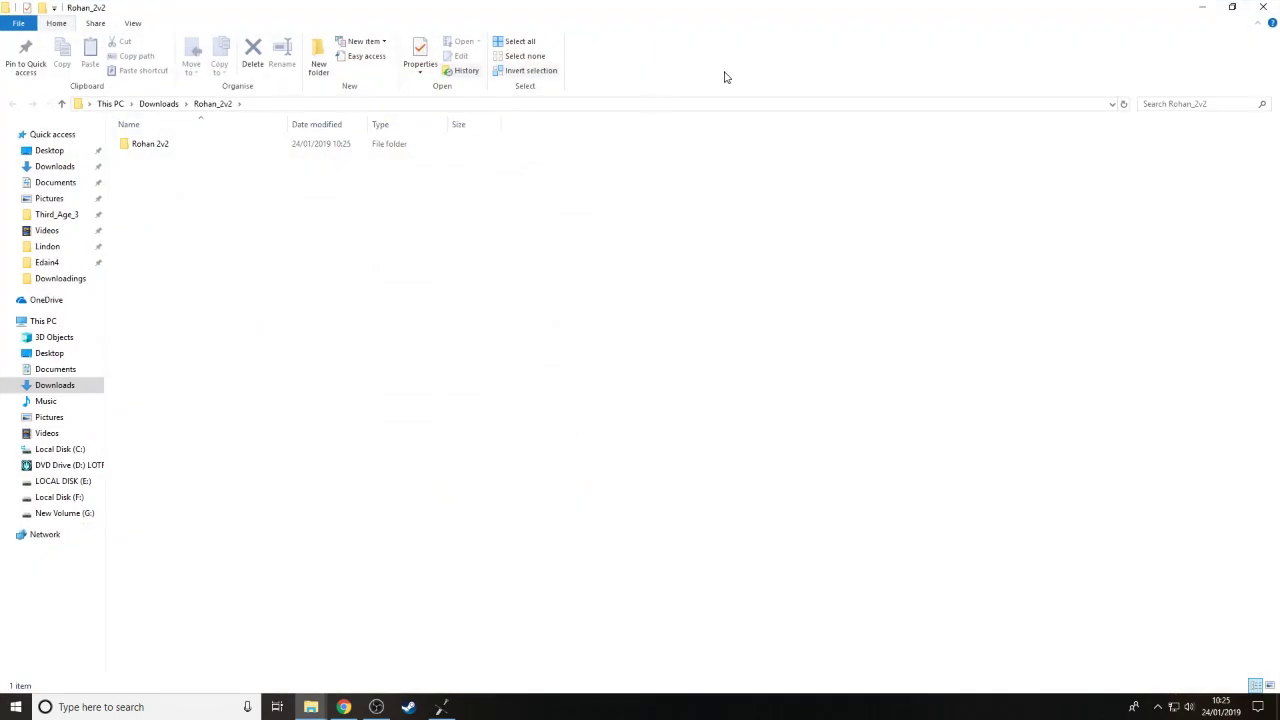
click(1263, 7)
View the map files in the extracted Rohan_2v2 folder's Rohan 2v2 subfolder and return to Downloads
scroll(295, 442, down, 1)
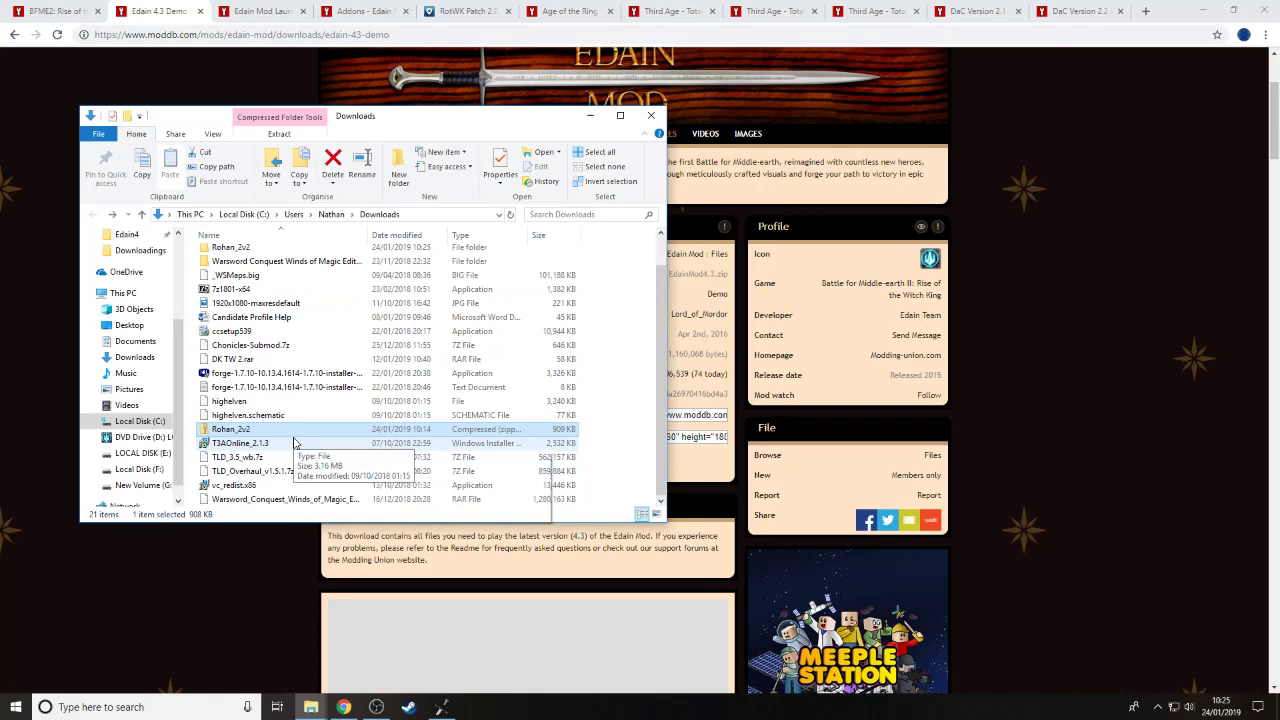
scroll(287, 414, up, 1)
click(286, 285)
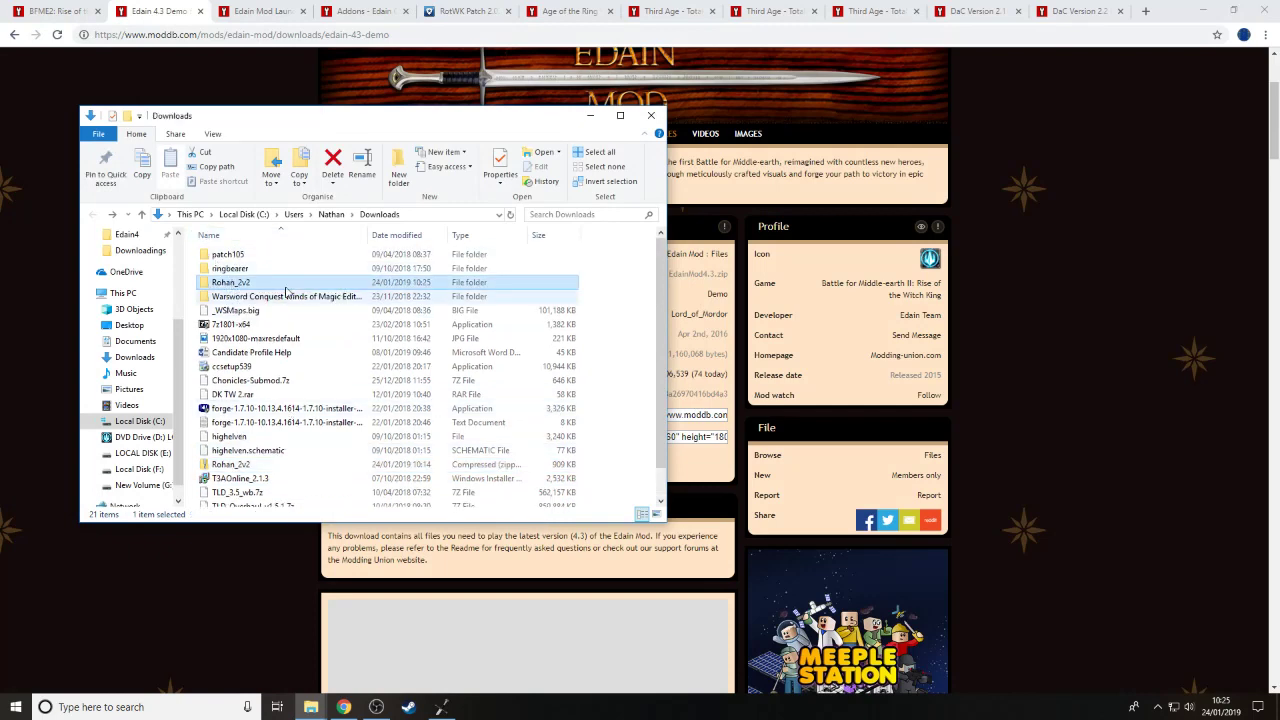
double_click(286, 285)
click(92, 215)
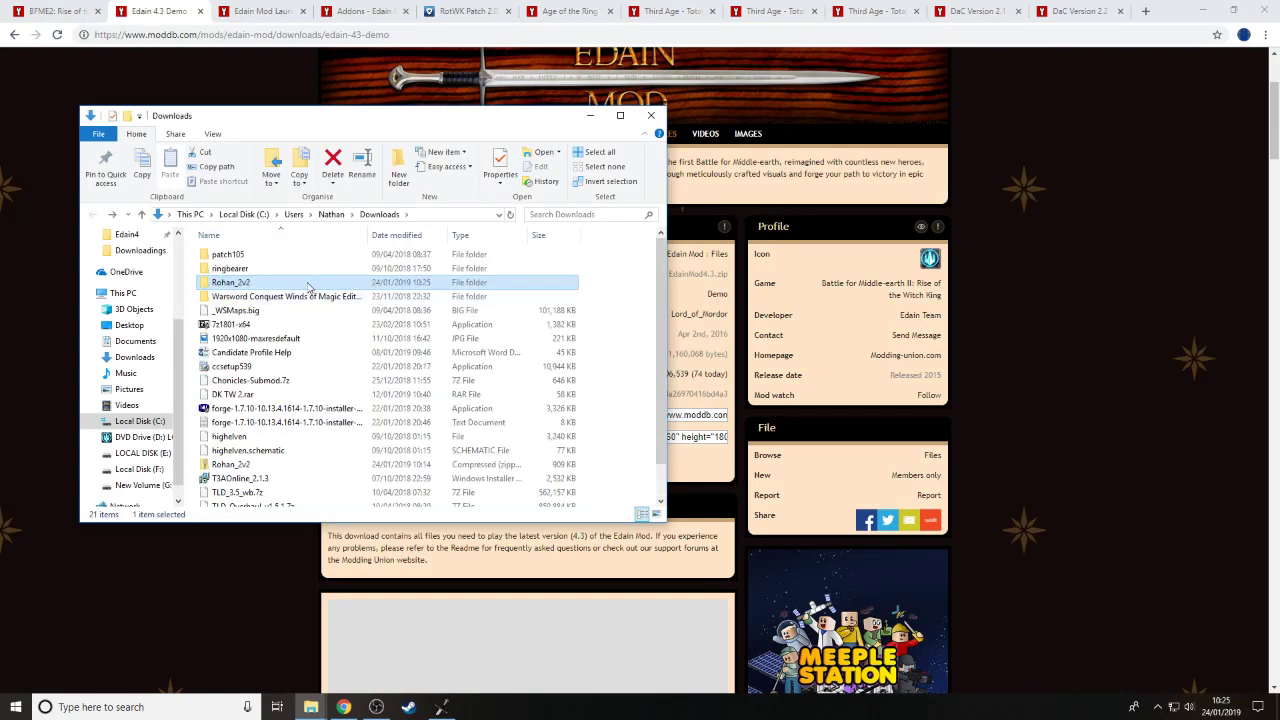
double_click(286, 283)
double_click(282, 256)
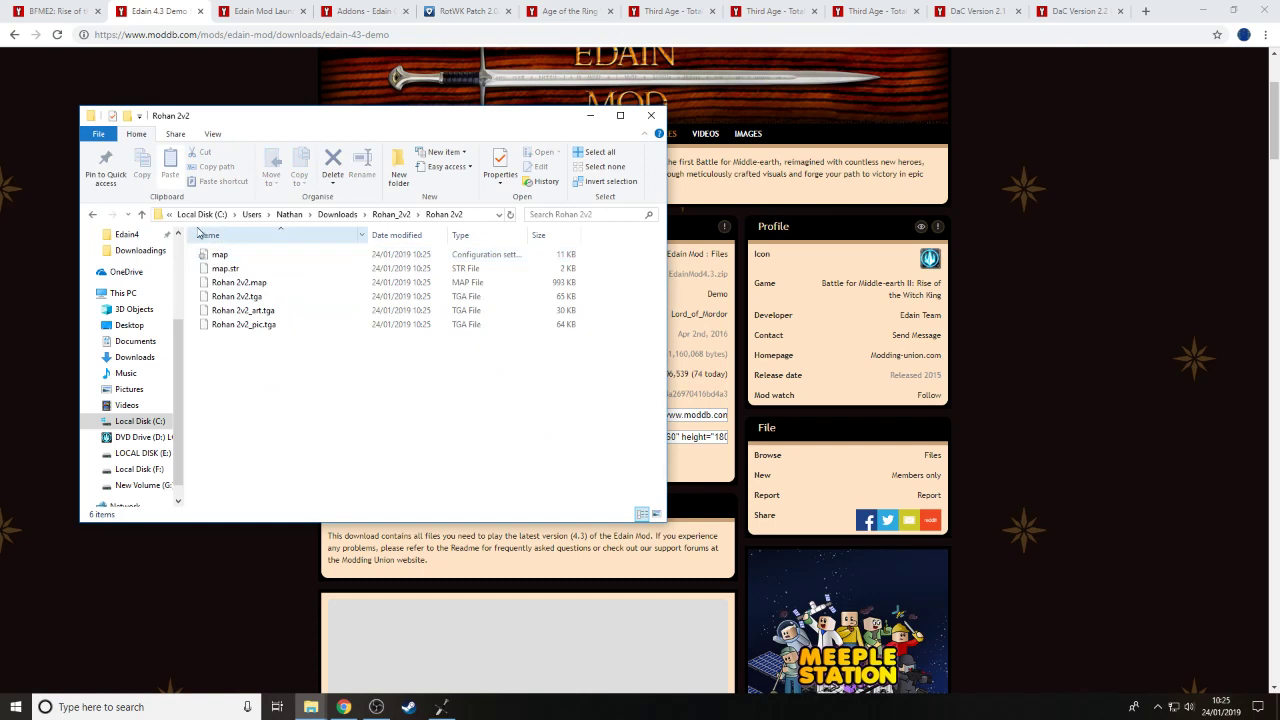
click(91, 216)
click(92, 216)
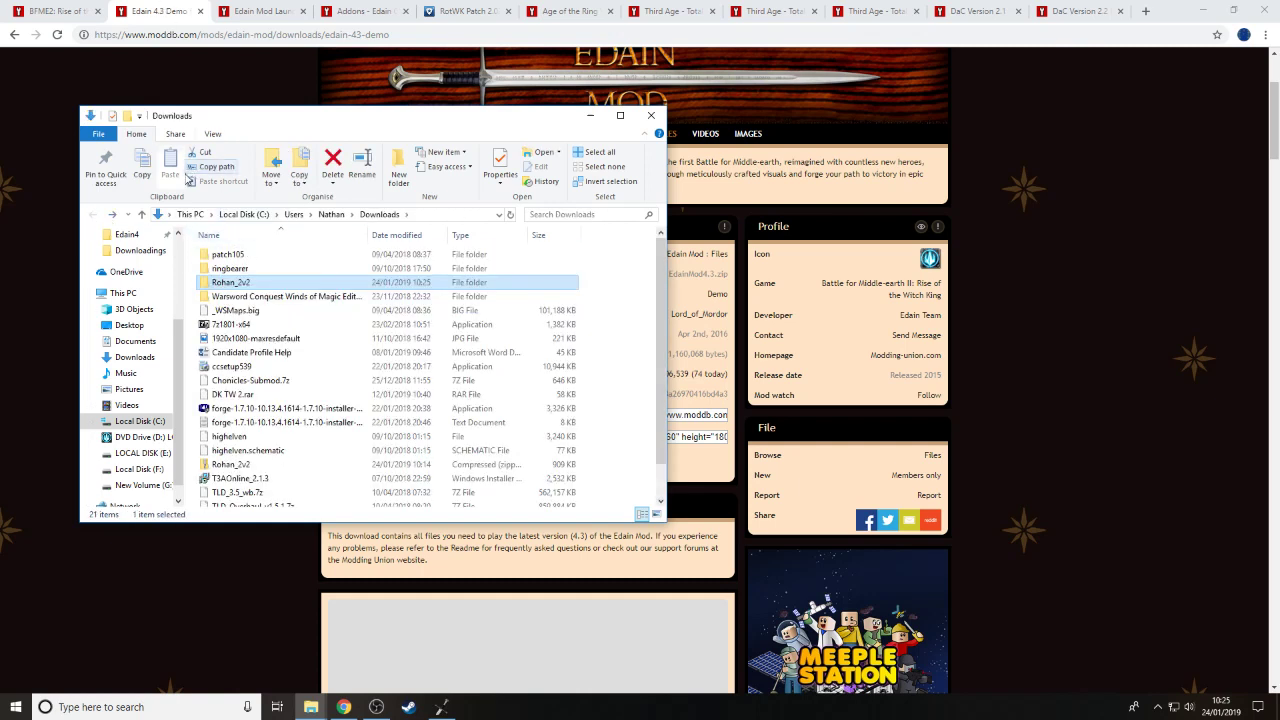
Switch to the Edain folder window in File Explorer and open its EdainMod4.3 folder
click(318, 707)
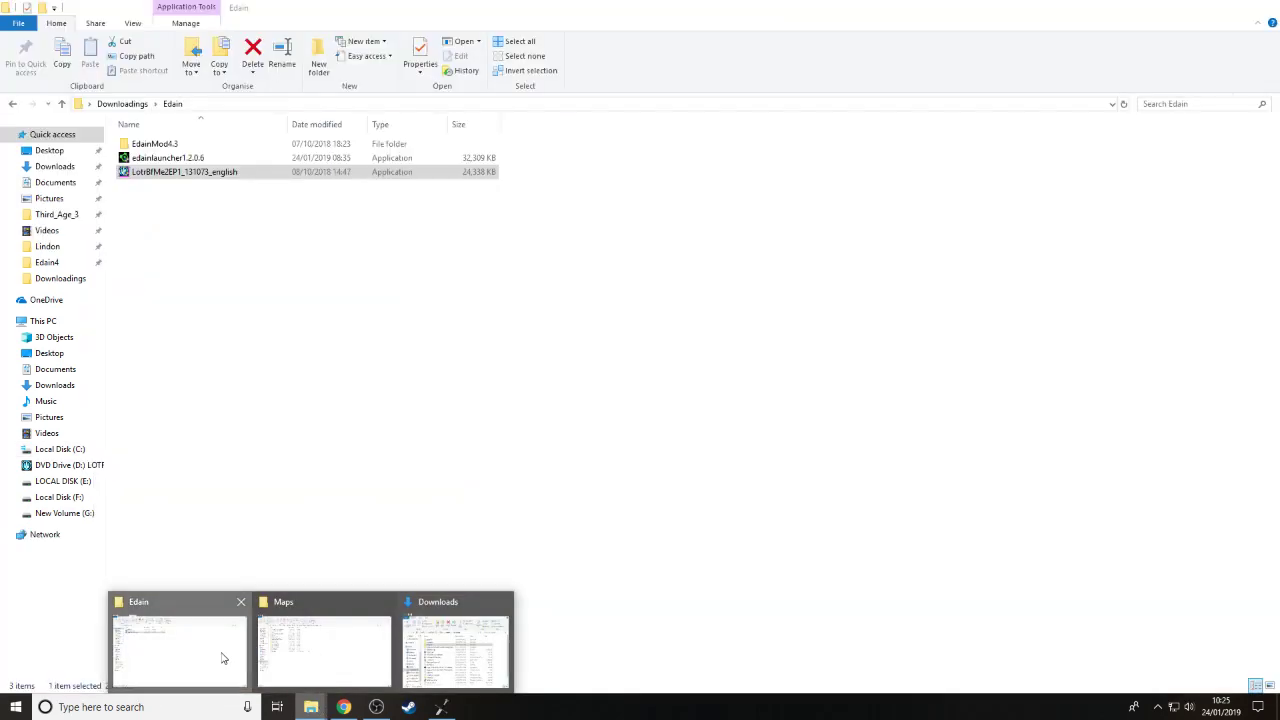
click(222, 657)
double_click(155, 147)
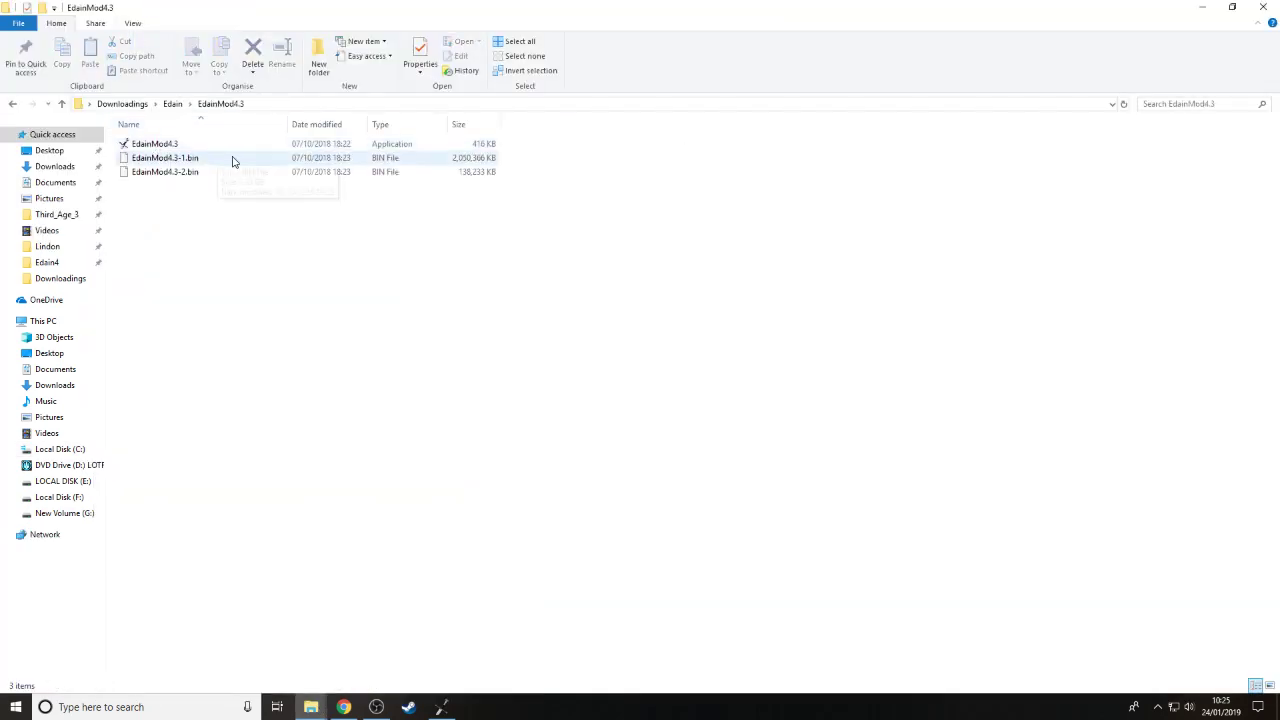
click(14, 106)
double_click(184, 148)
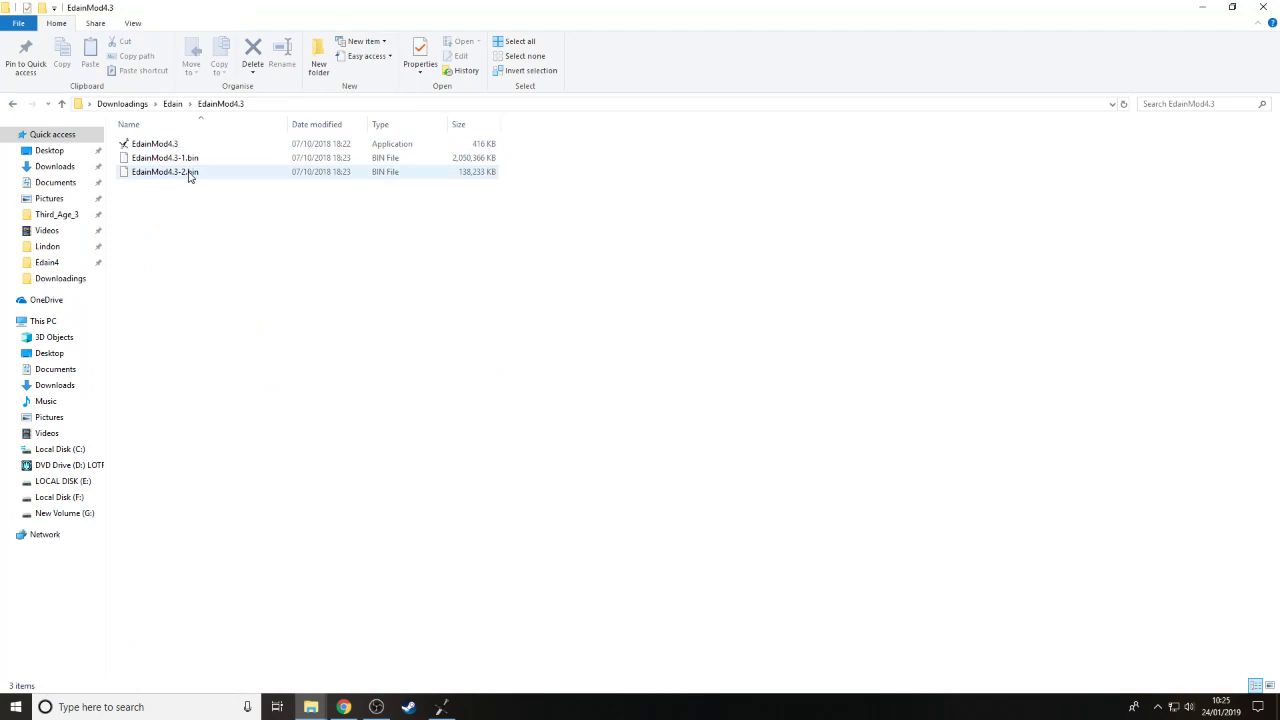
Point out the EdainMod4.3-1.bin and EdainMod4.3-2.bin files in the EdainMod4.3 folder
click(175, 158)
click(193, 175)
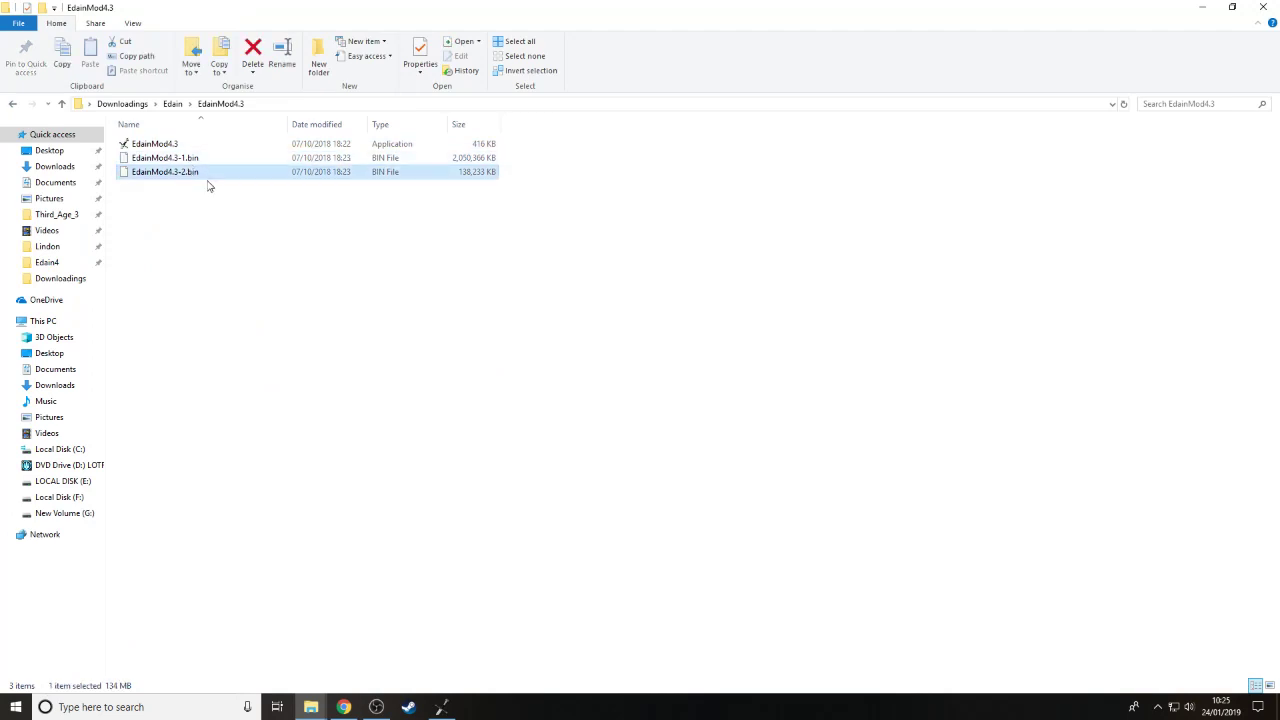
click(205, 158)
click(212, 172)
click(244, 223)
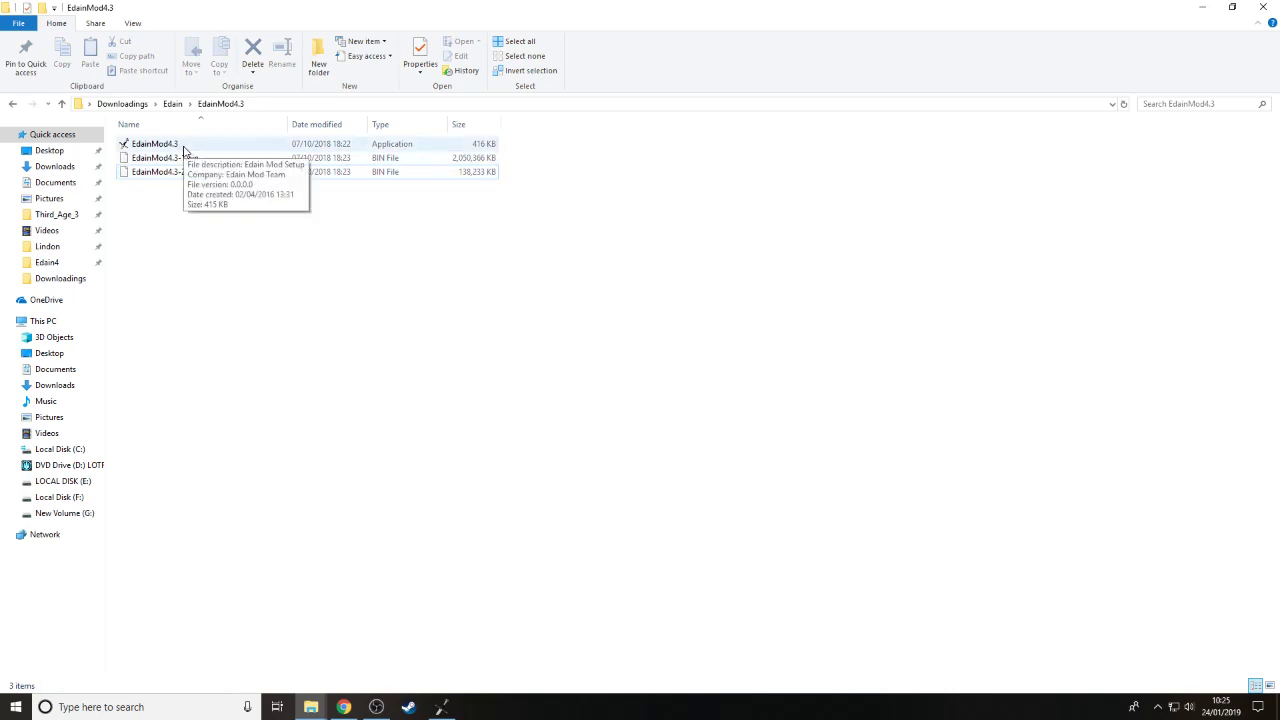
right_click(183, 149)
click(223, 169)
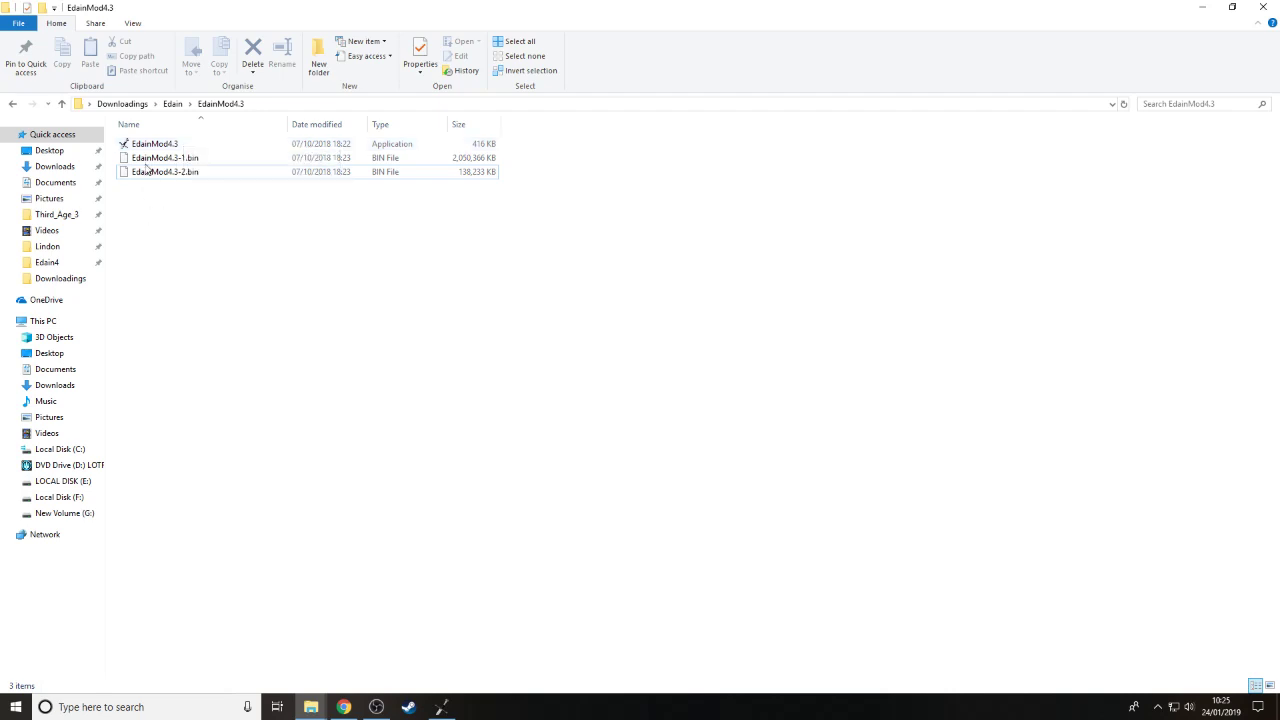
click(147, 149)
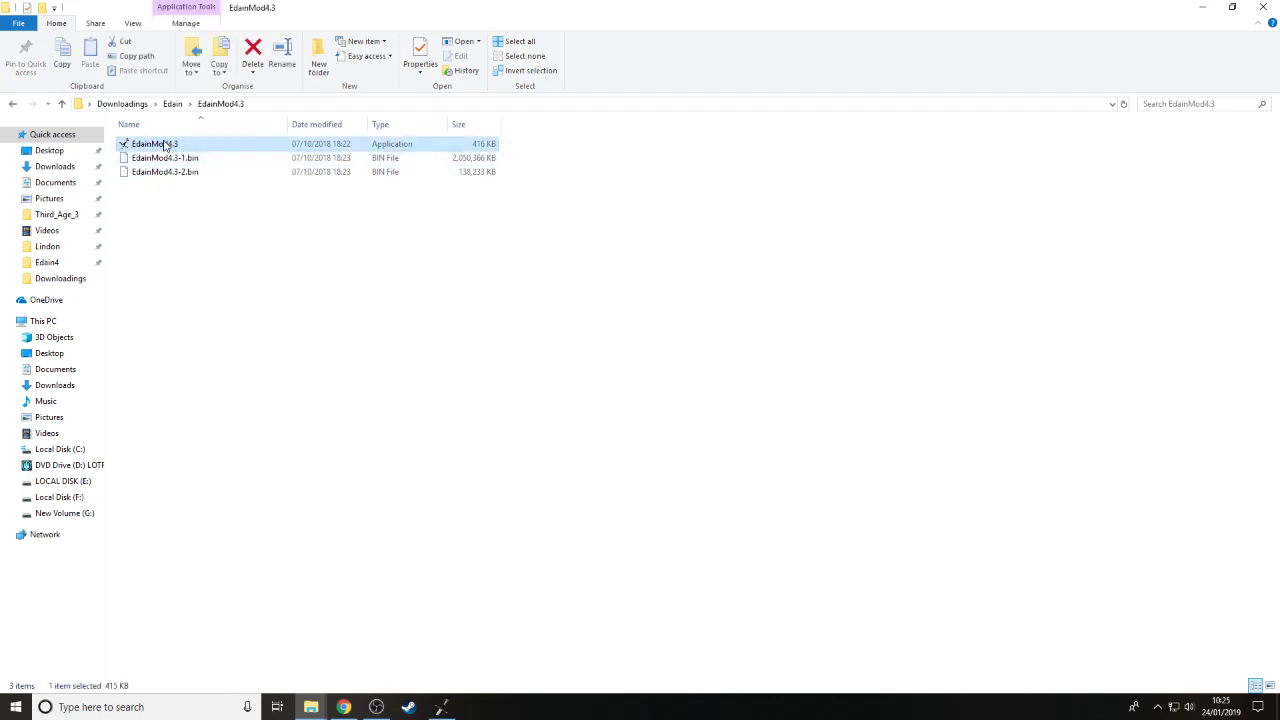
right_click(165, 144)
click(499, 247)
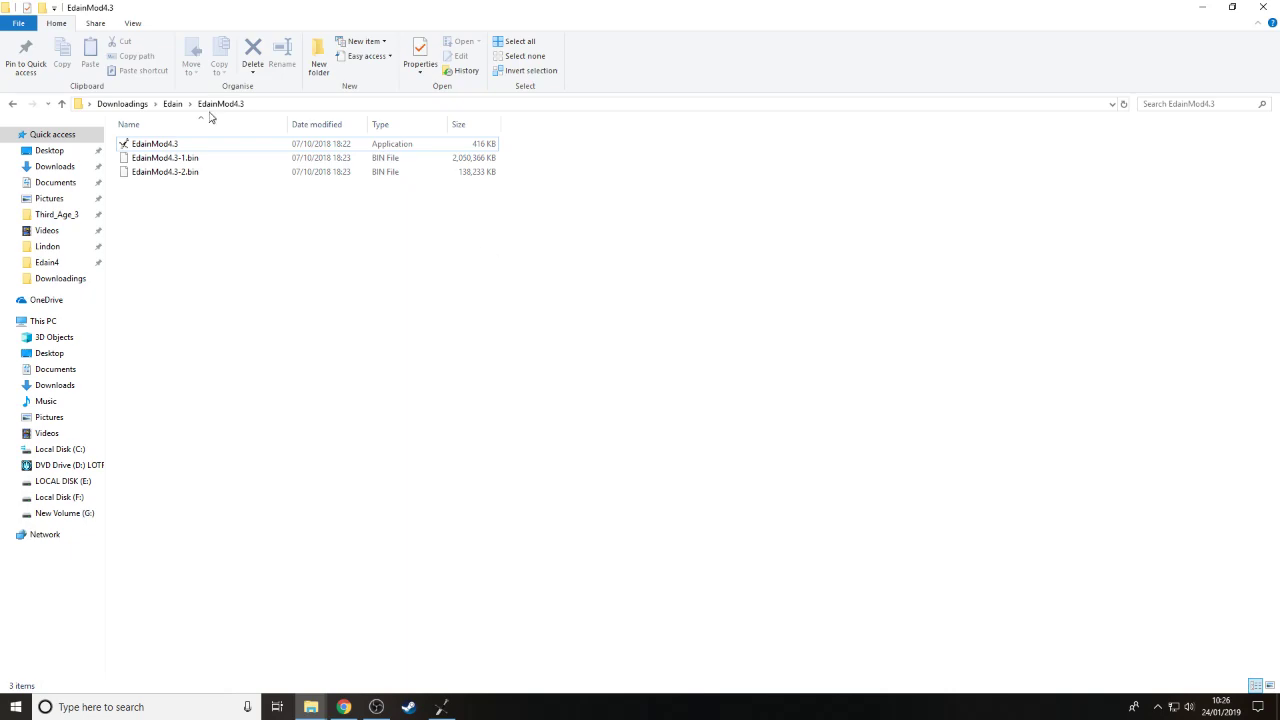
Launch the EdainMod4.3 setup application and confirm English as the installation language
right_click(204, 145)
click(189, 147)
right_click(188, 146)
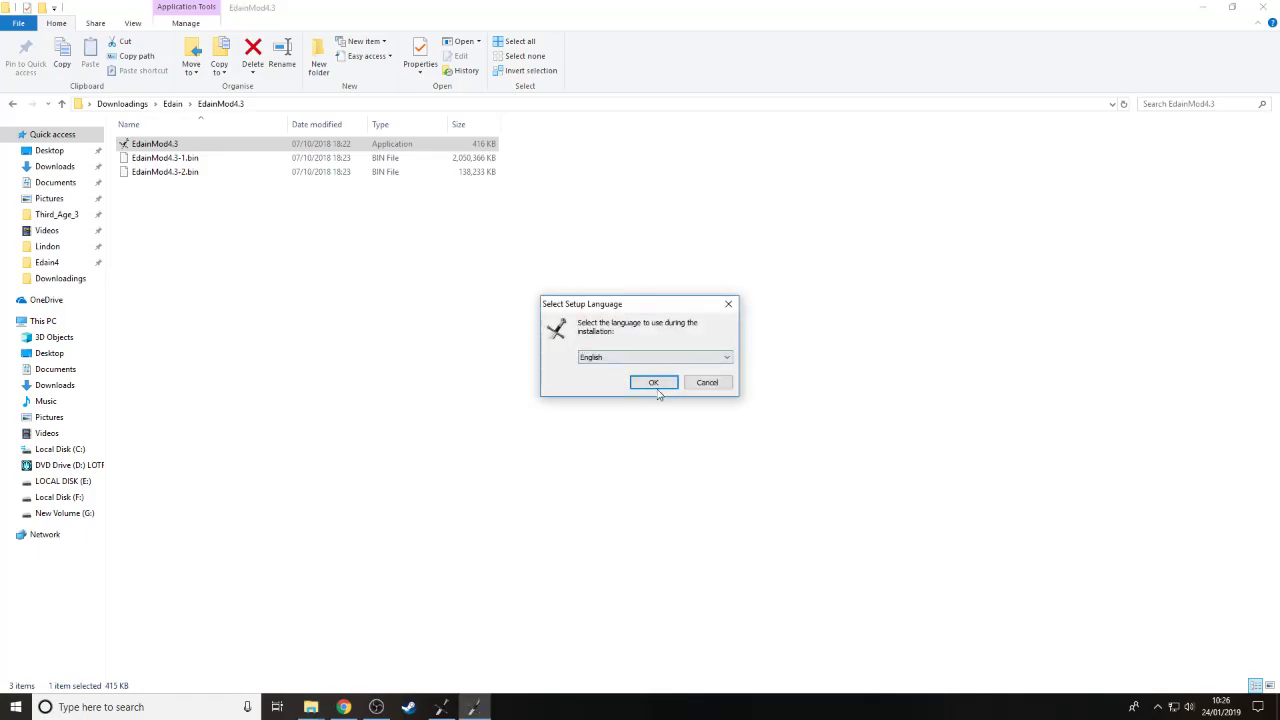
click(653, 383)
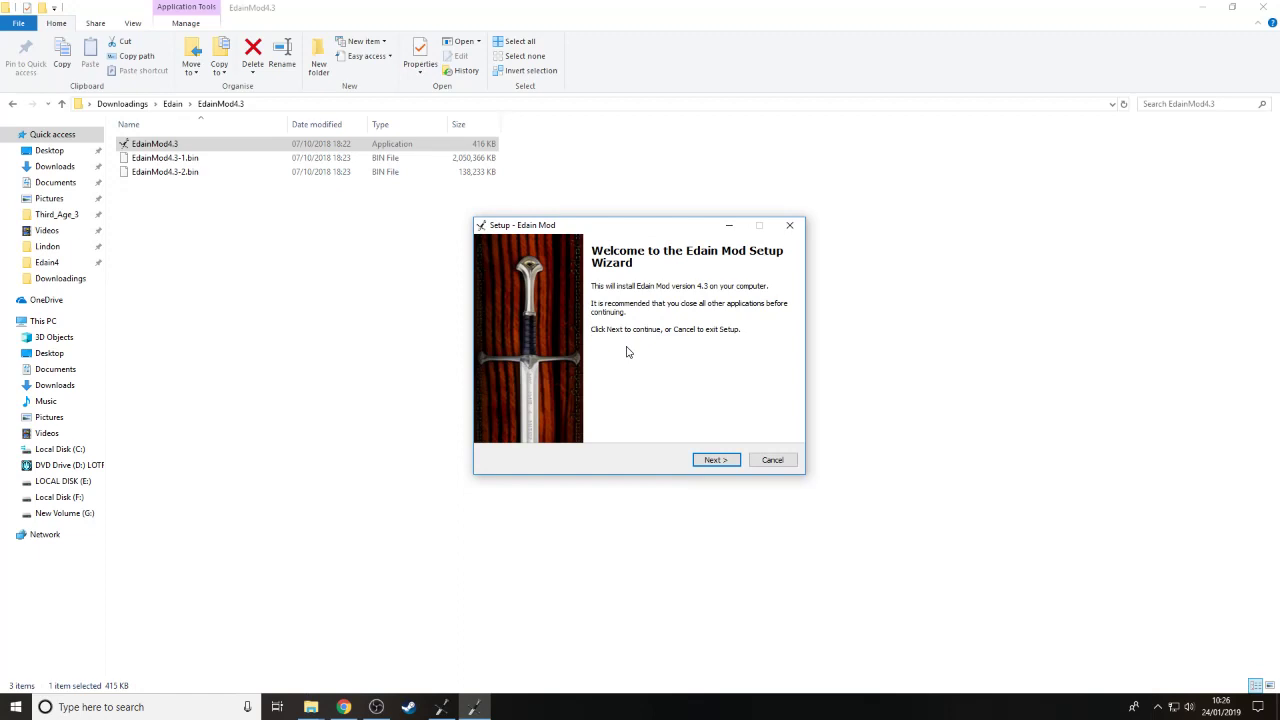
Proceed past the Edain Mod setup's welcome page, accept the license agreement, and continue to the information page
click(716, 460)
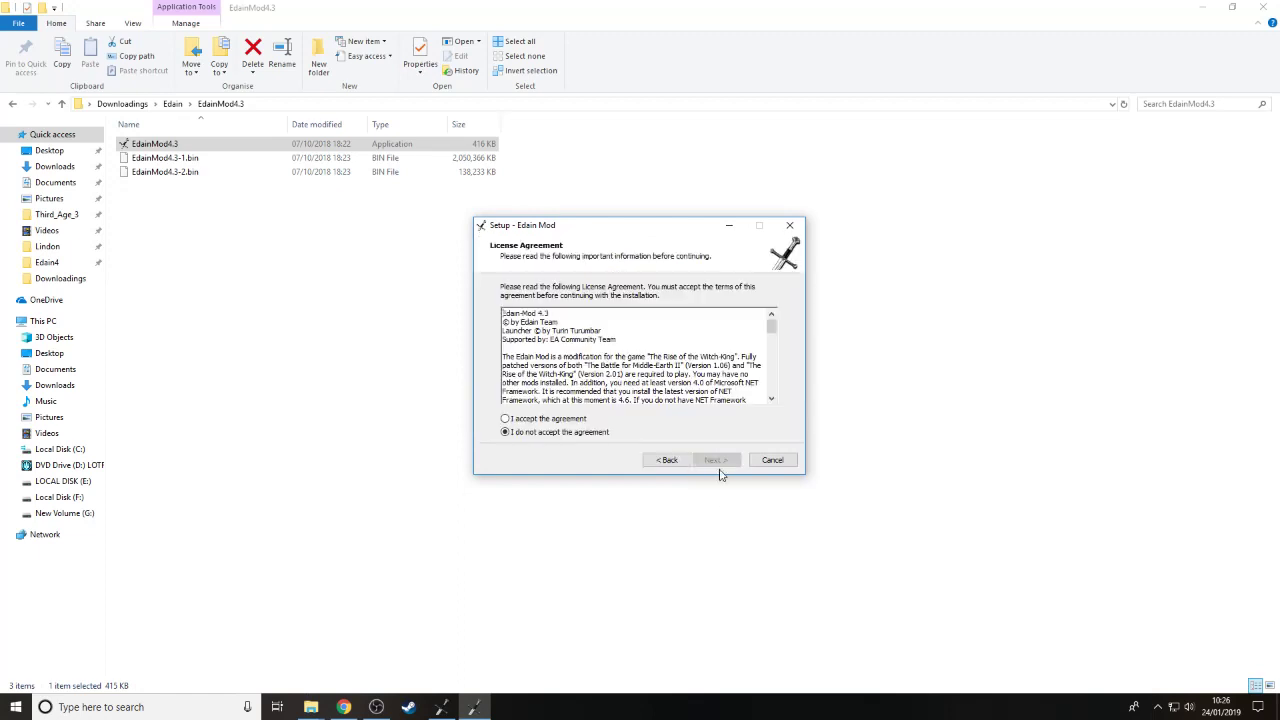
click(516, 420)
scroll(772, 340, down, 6)
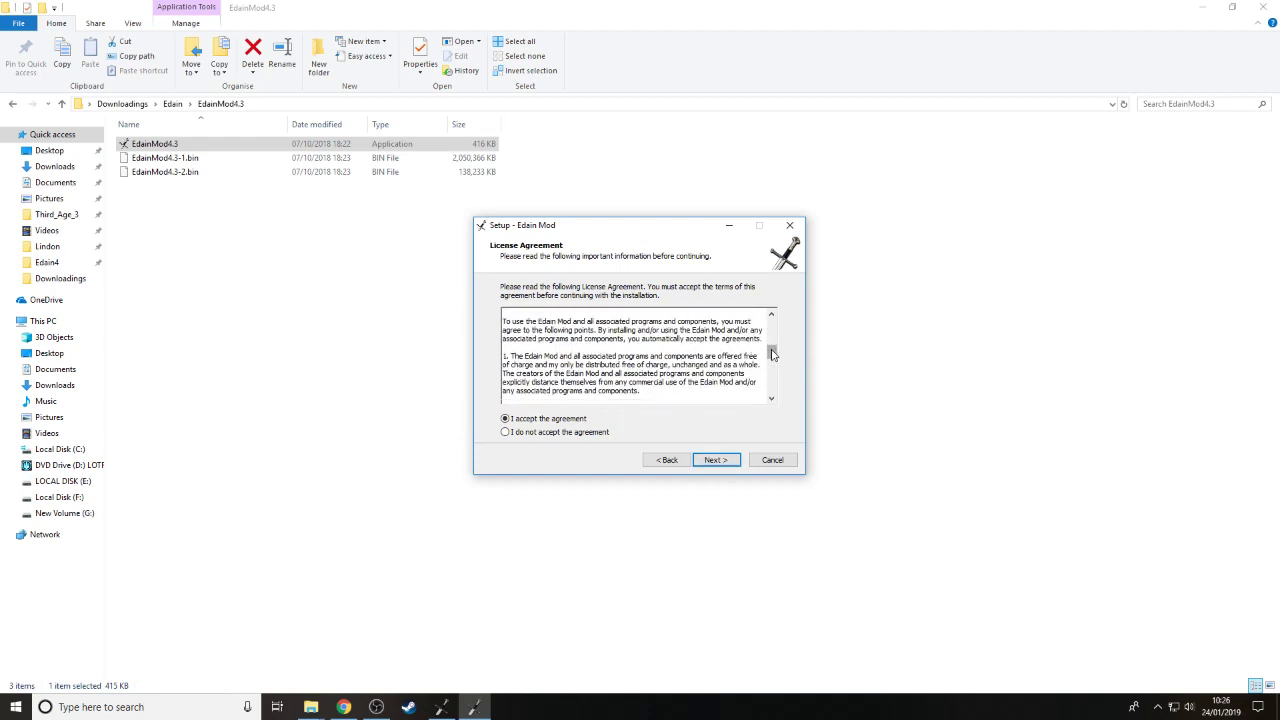
scroll(770, 355, down, 3)
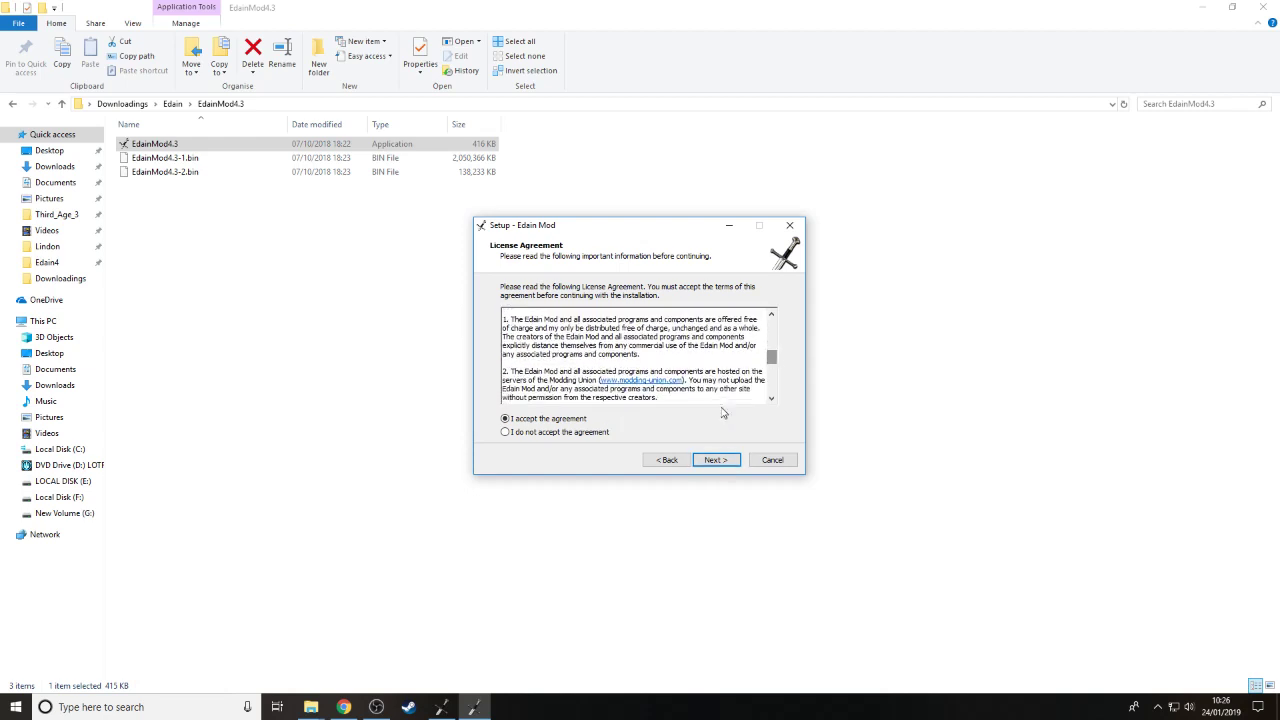
click(718, 459)
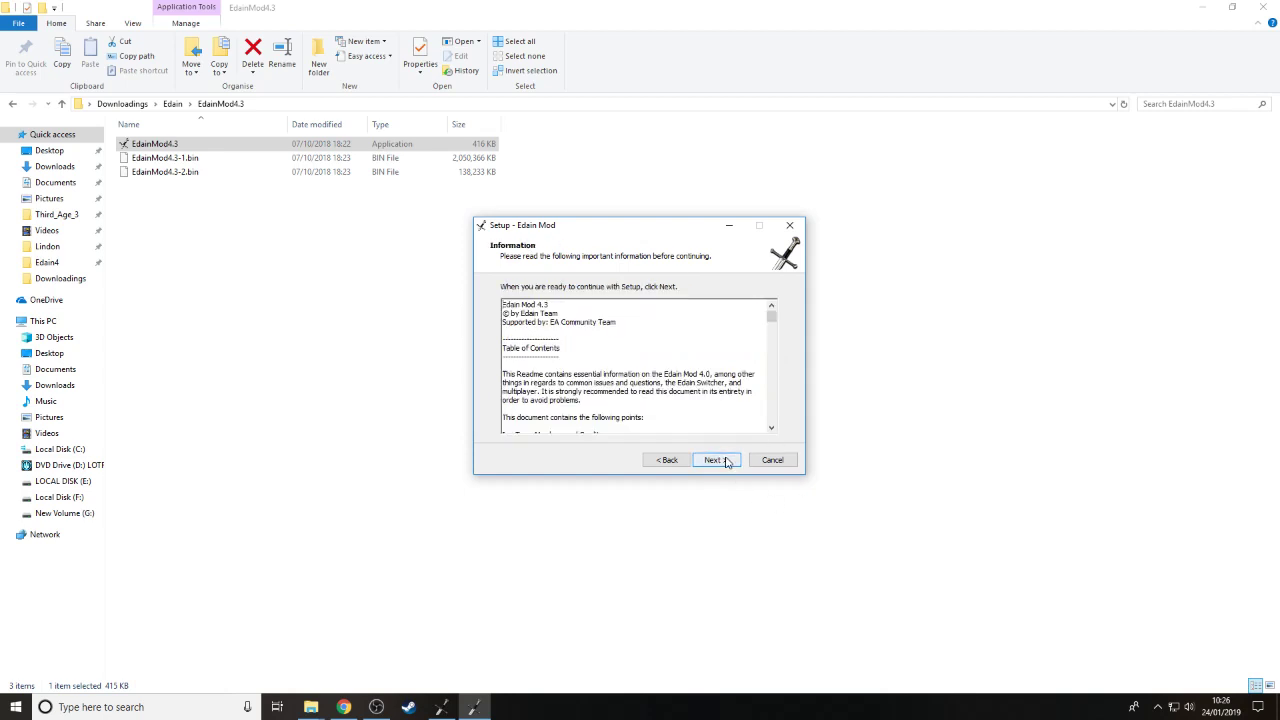
Look through the Edain Mod 4.3 readme, including the credits for the screenshots and the special thanks
scroll(770, 333, down, 15)
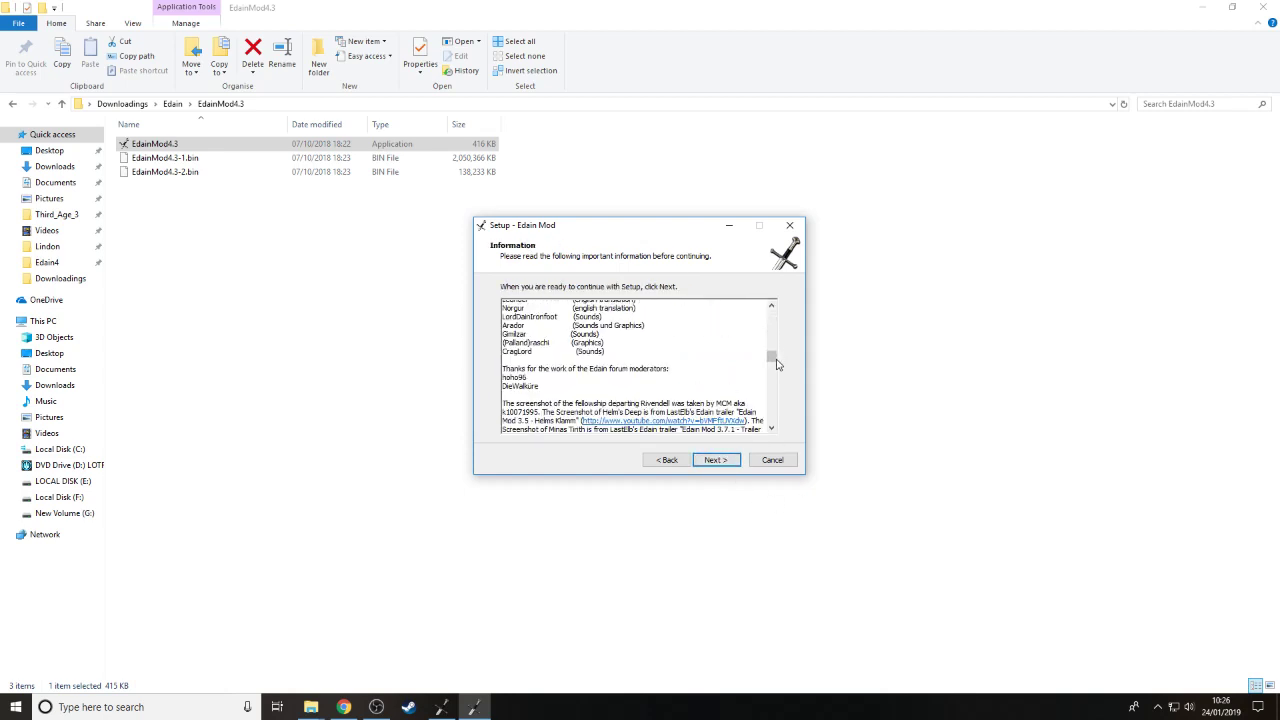
scroll(777, 365, down, 5)
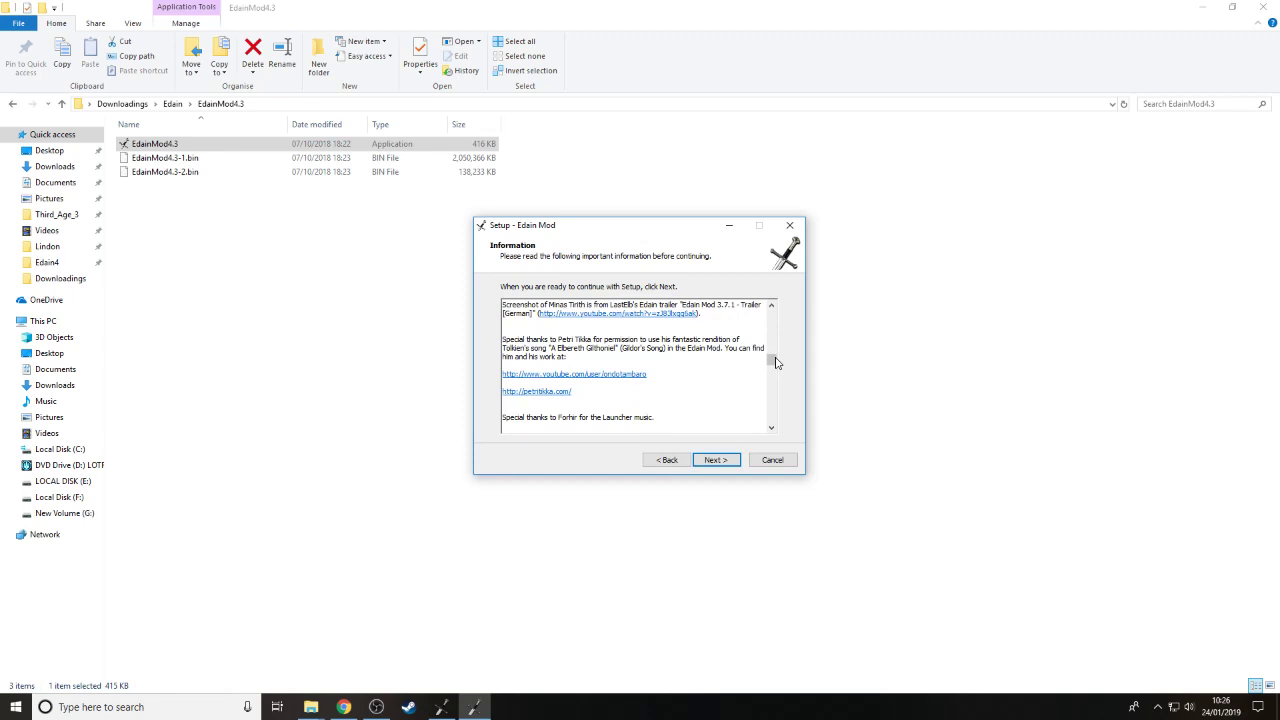
drag(771, 356, 771, 357)
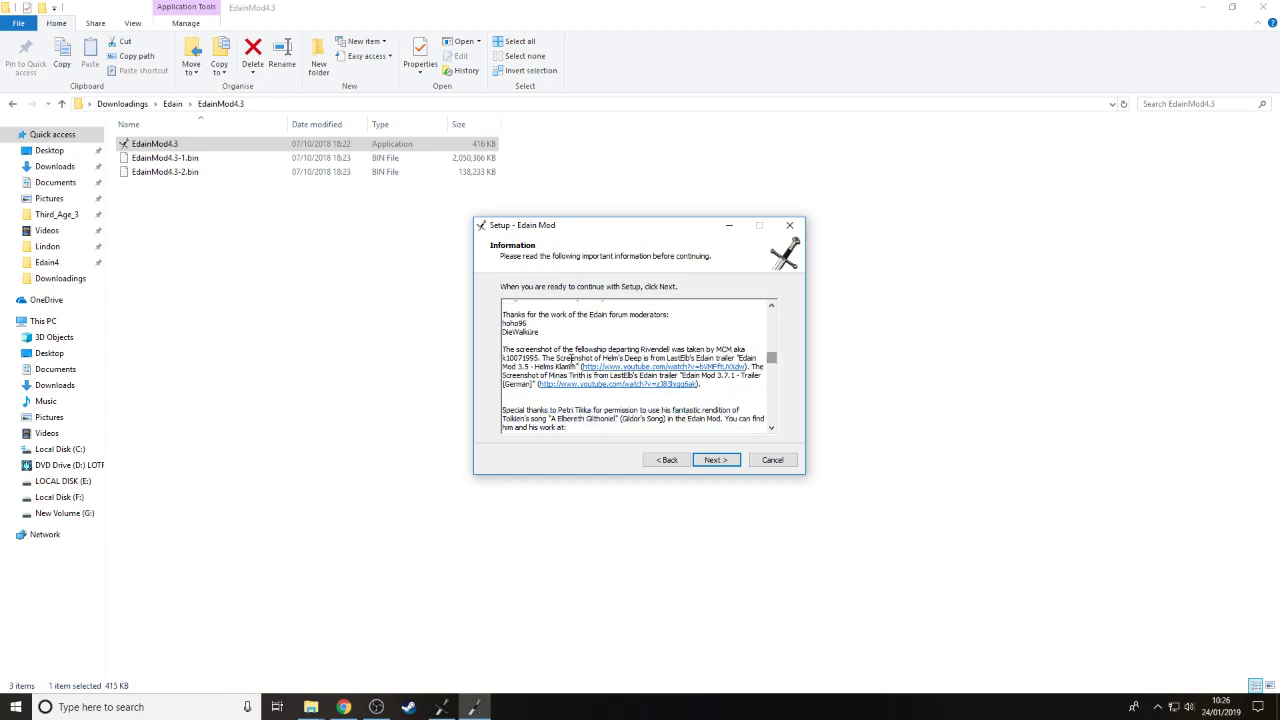
drag(539, 358, 569, 386)
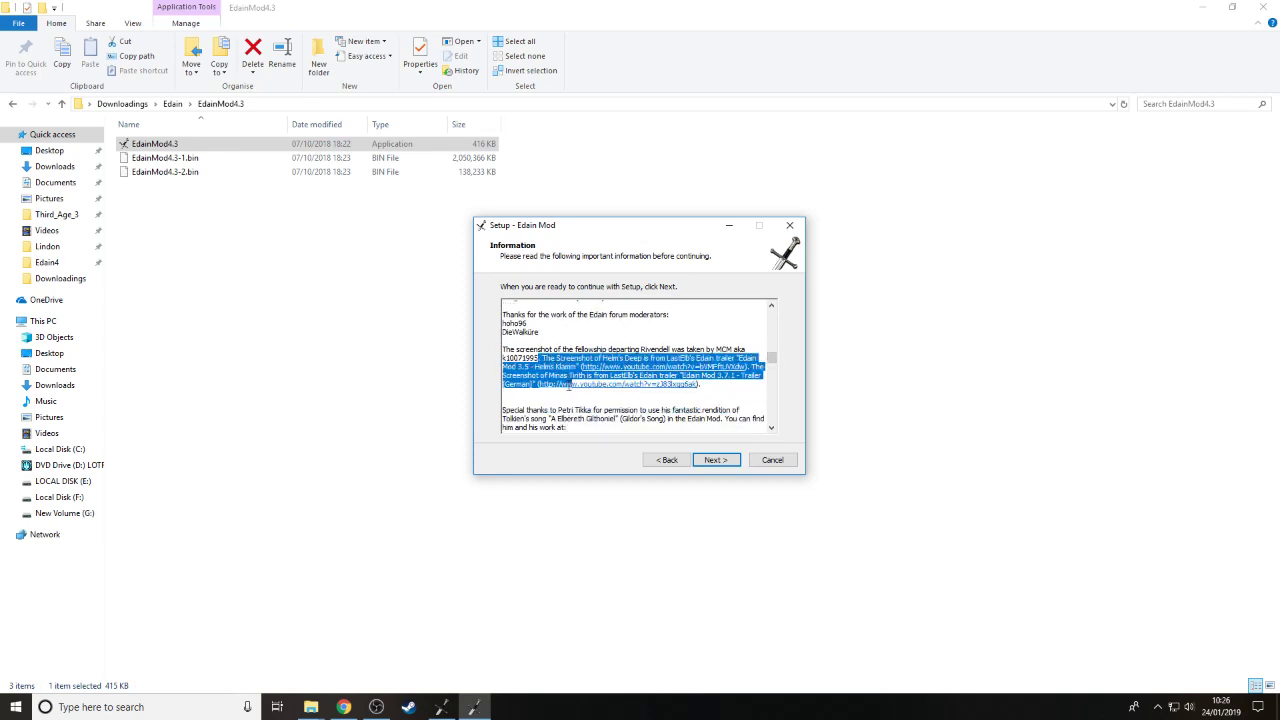
click(541, 393)
Continue to the component selection of the Edain Mod setup and choose Full installation
click(716, 459)
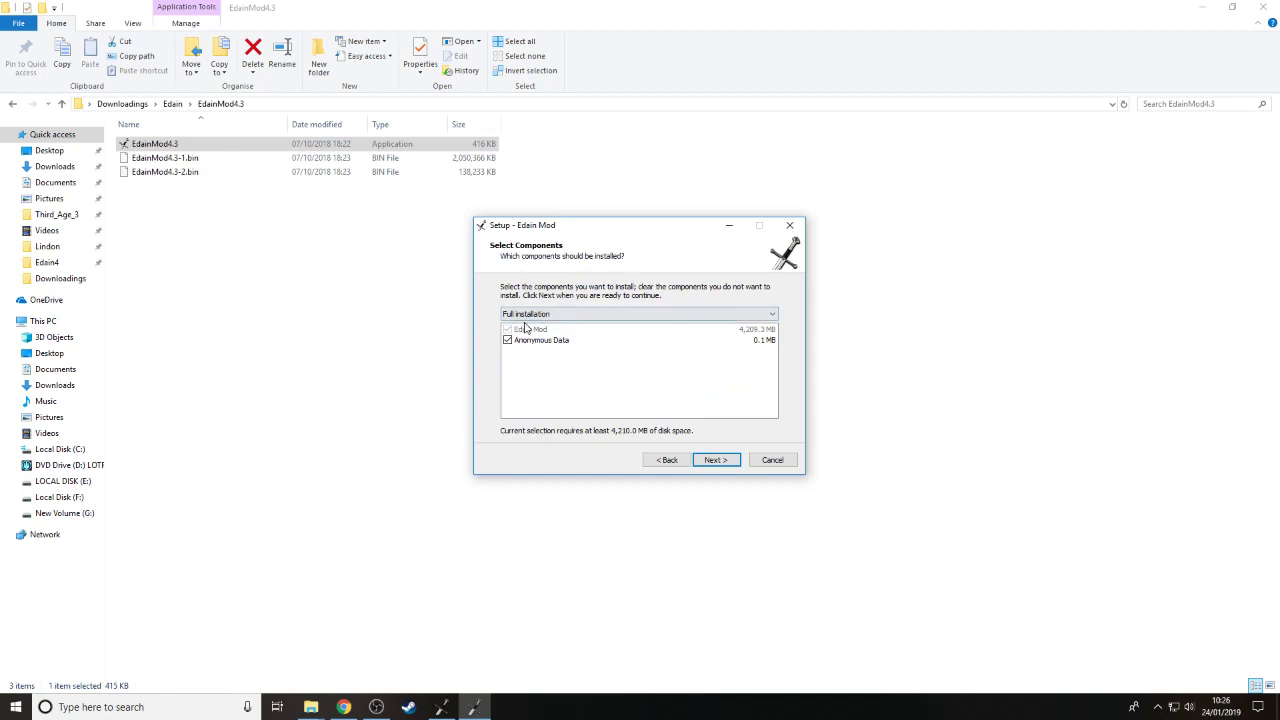
click(526, 314)
click(528, 327)
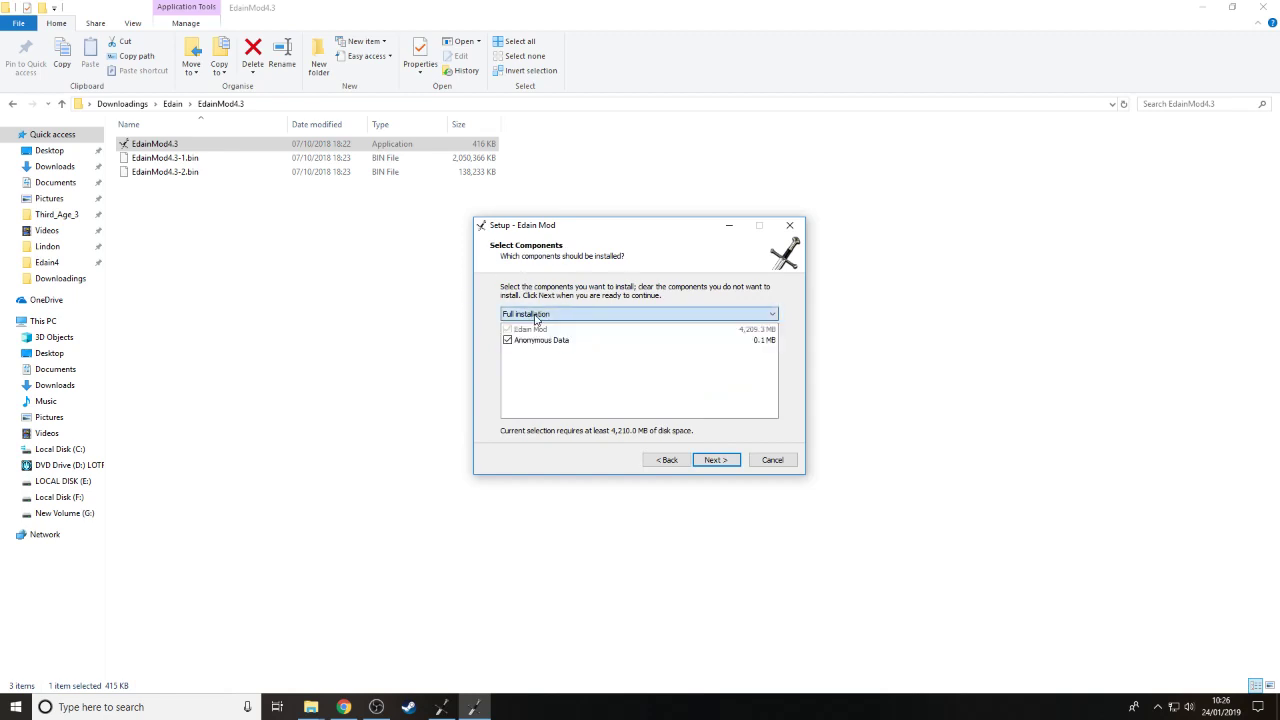
Continue with Full installation to the Ready to Install page and exit the Edain Mod setup without installing
click(628, 314)
click(585, 327)
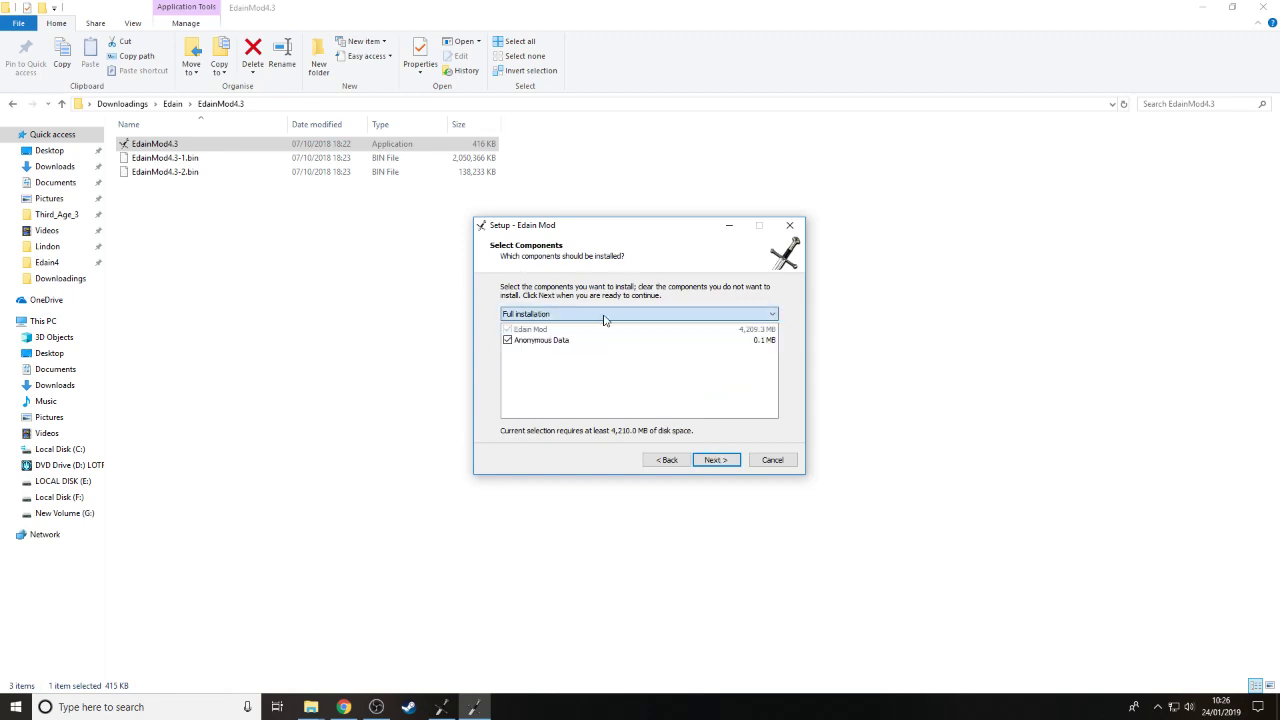
click(716, 460)
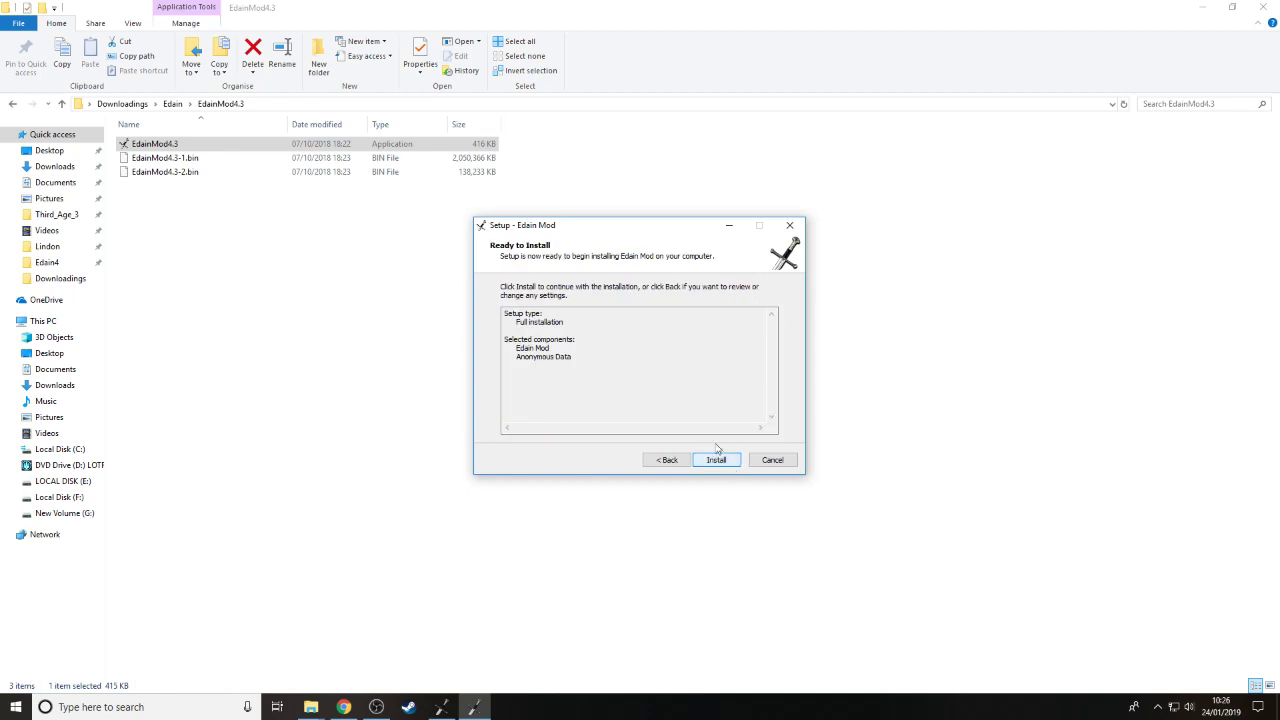
click(792, 226)
click(682, 418)
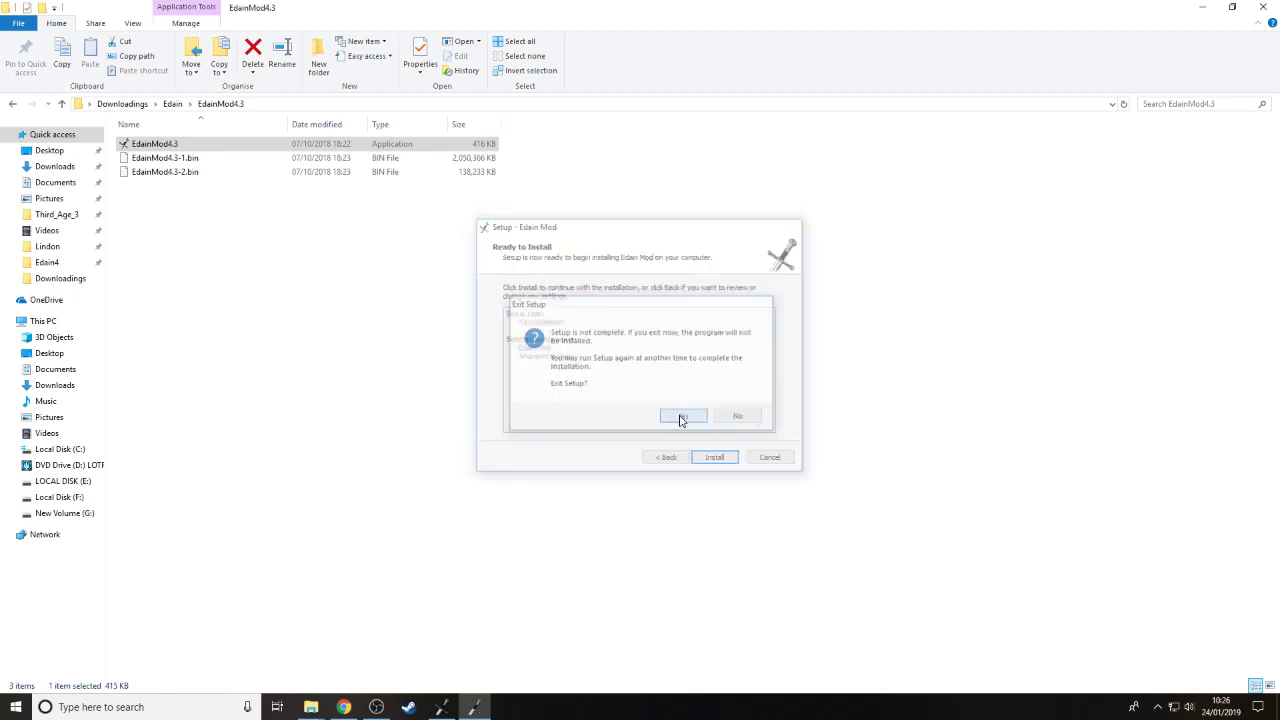
Bring up the Edain Mod launcher and check for updates on its update page
click(446, 702)
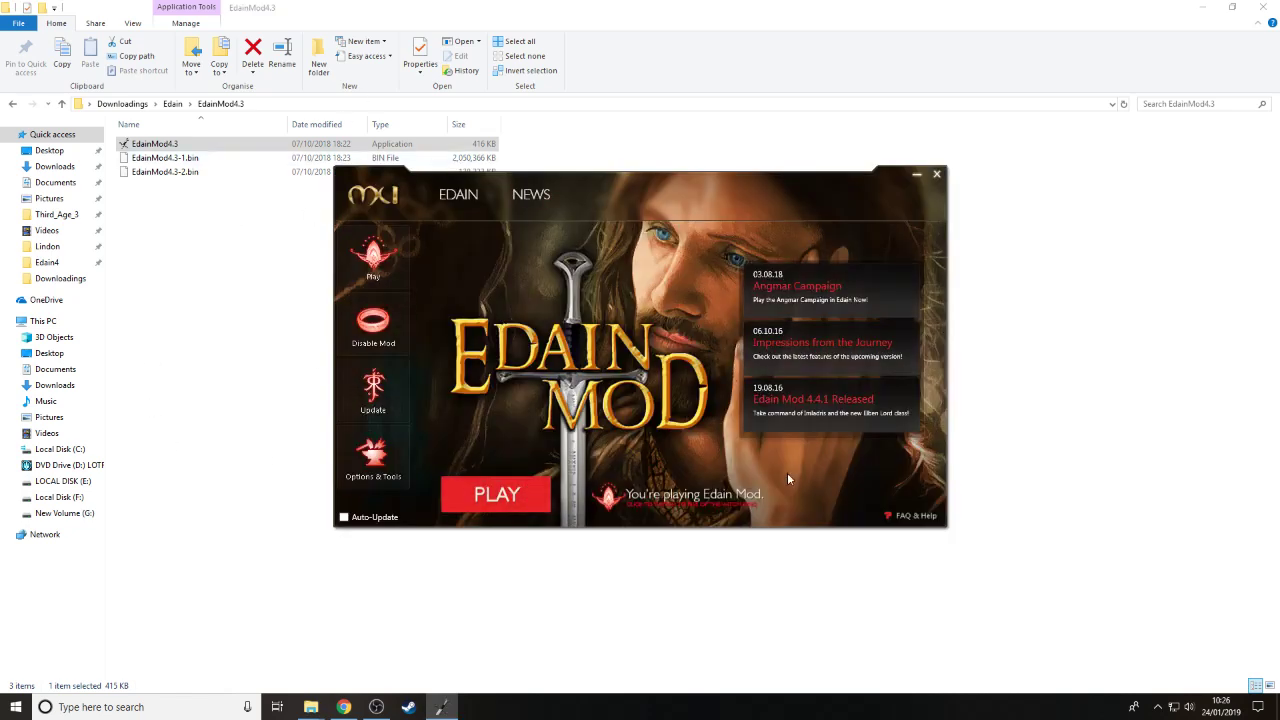
click(373, 390)
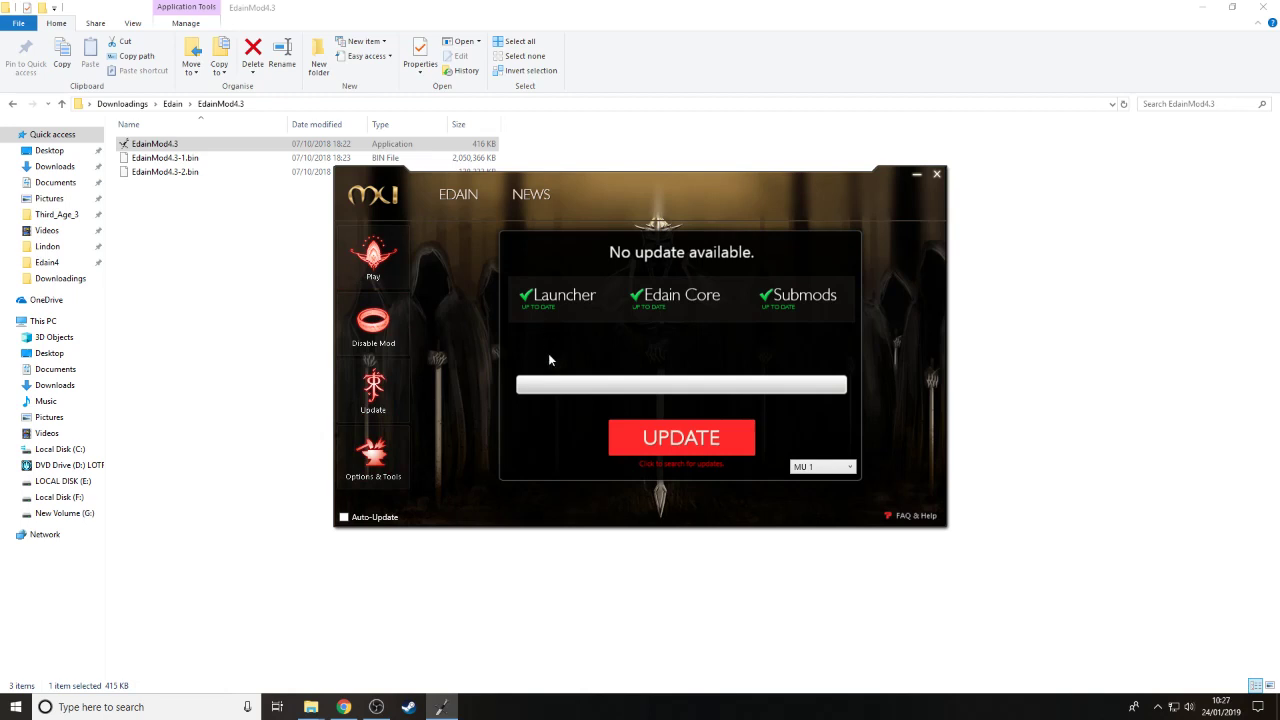
click(724, 435)
Return to the Edain folder, show its contents as large icons, and select the edainlauncher1.2.0.6 application
click(12, 104)
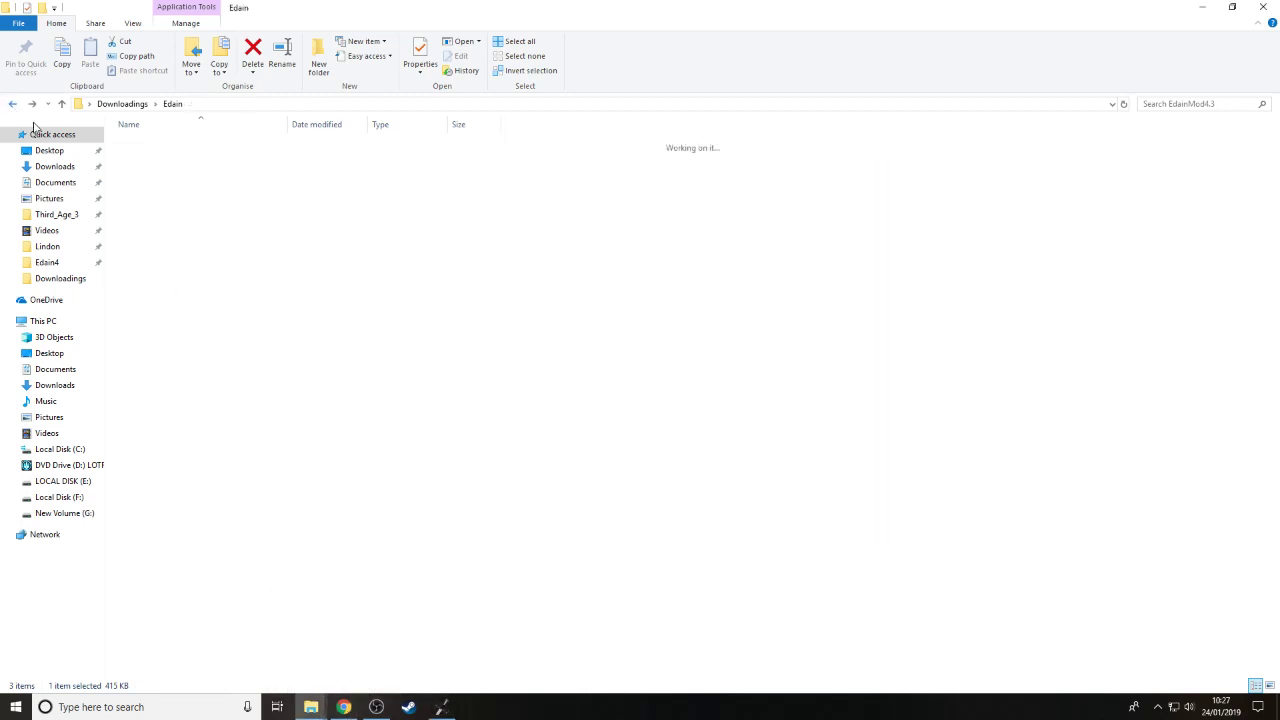
click(165, 160)
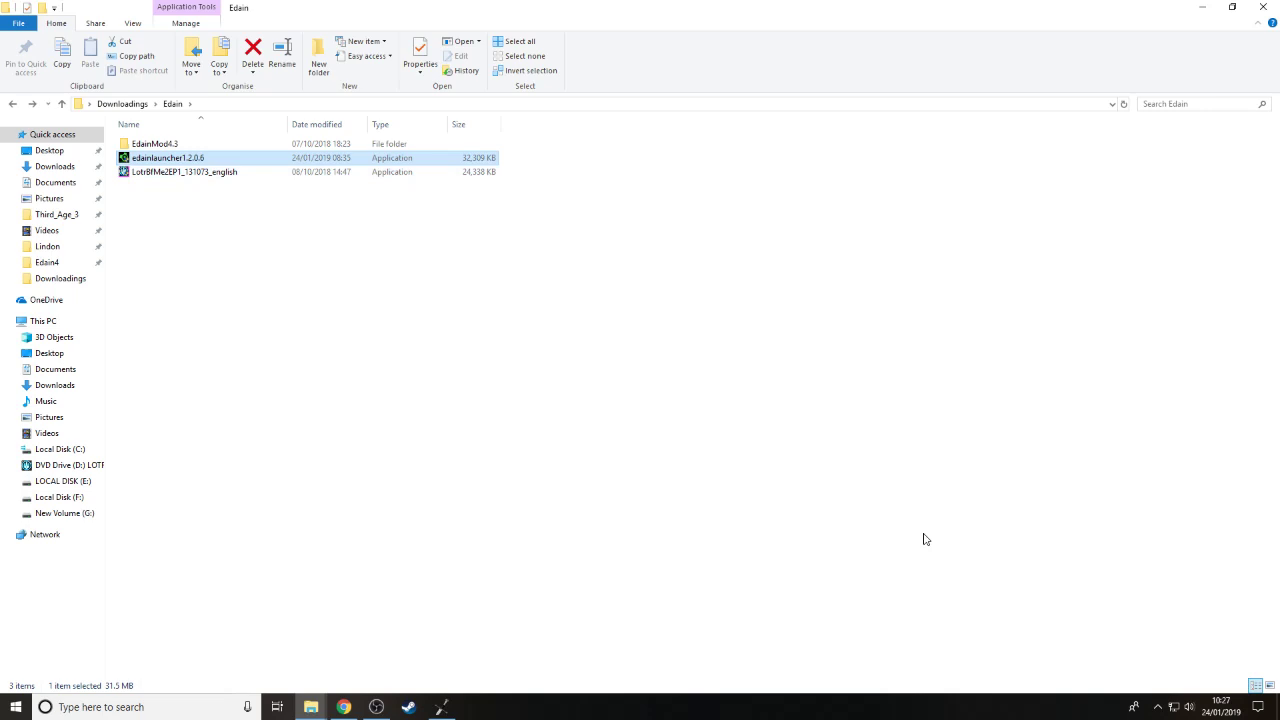
click(1270, 685)
click(471, 351)
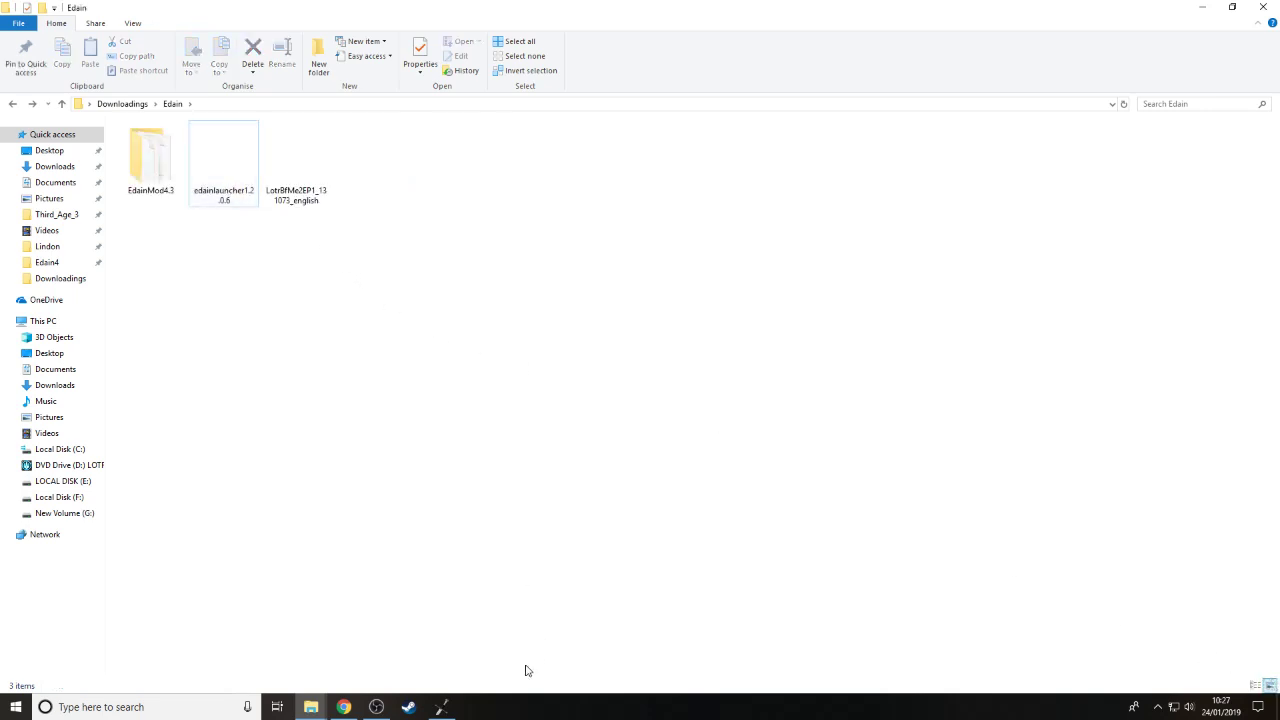
click(232, 199)
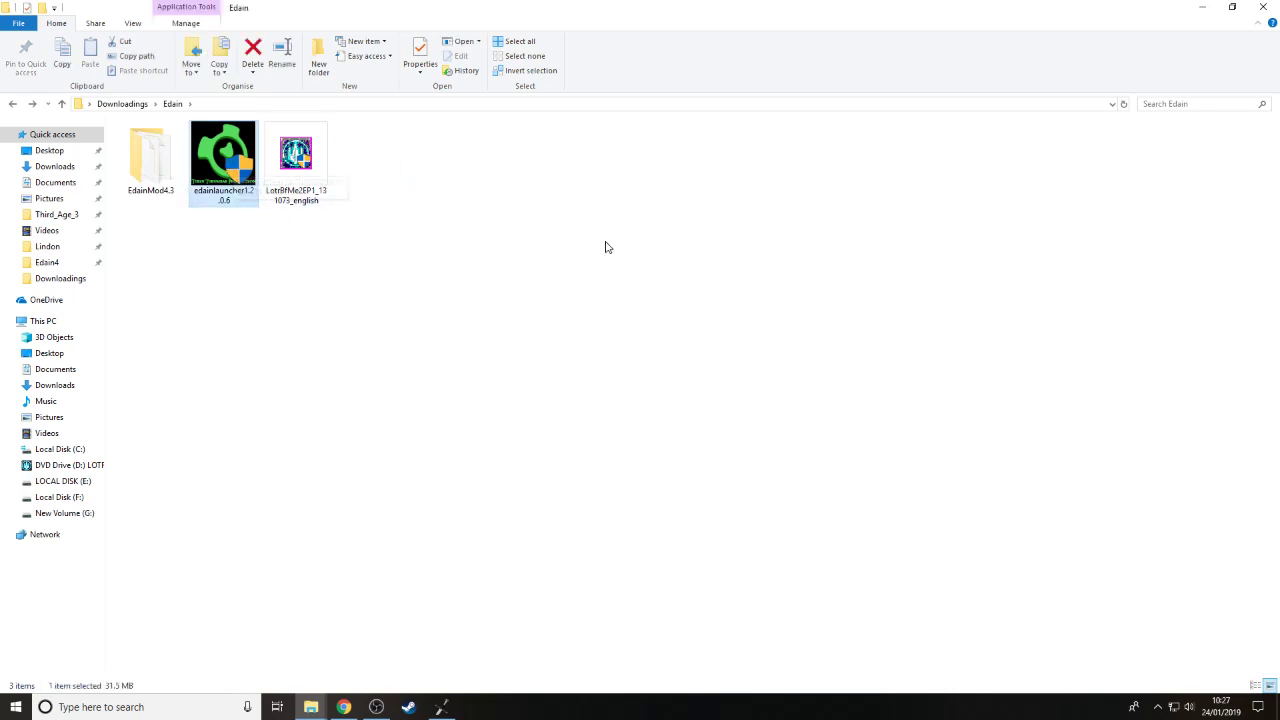
click(307, 306)
click(212, 162)
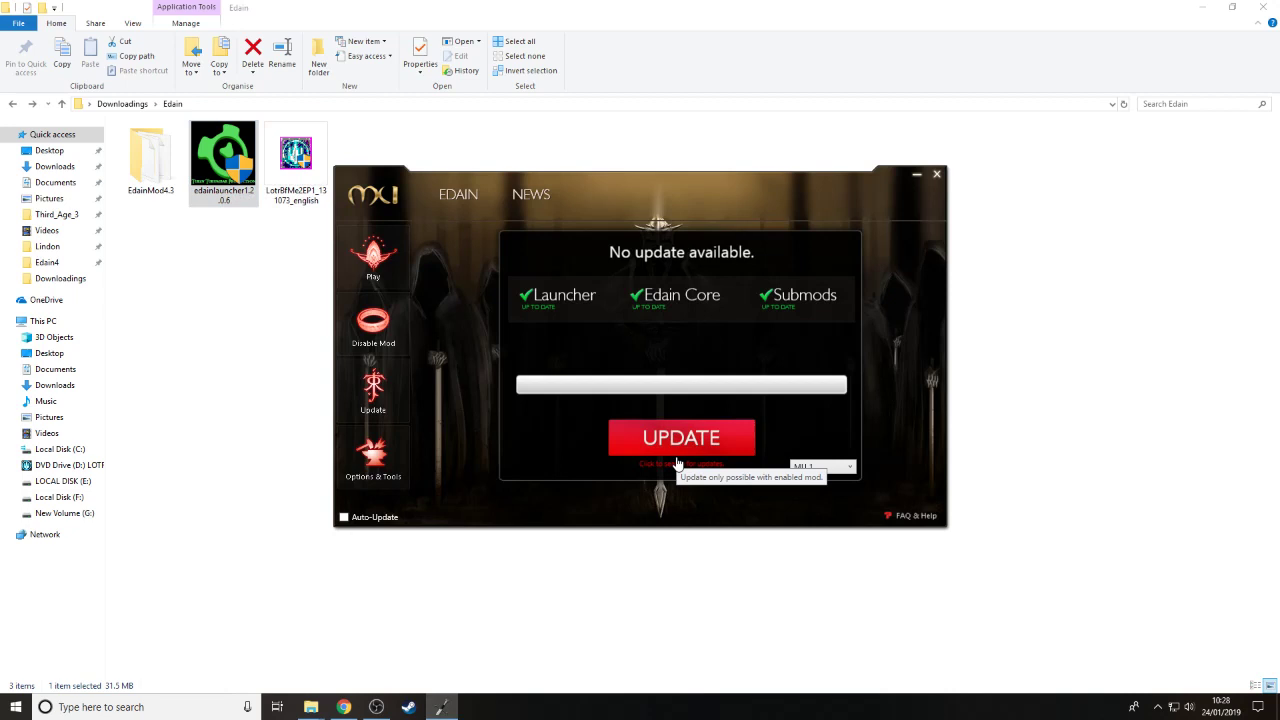
Start the Edain uninstall from the launcher's options and decline the removal confirmation
click(460, 195)
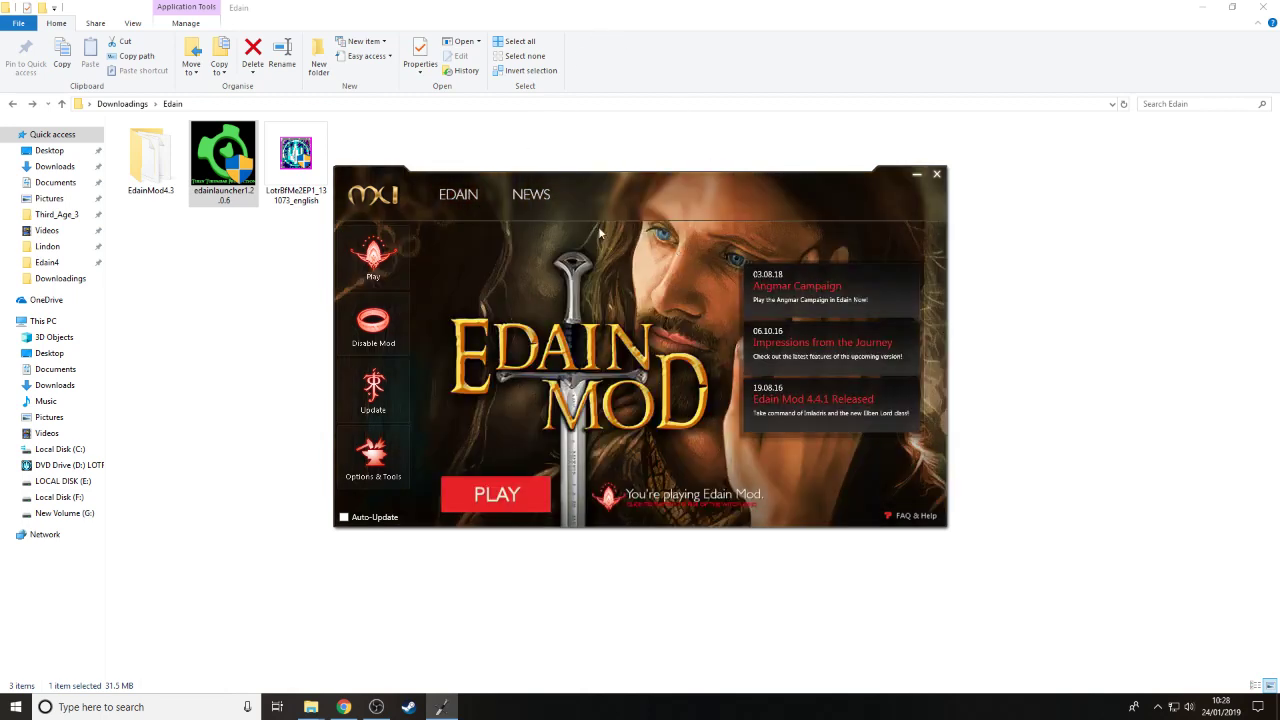
click(374, 470)
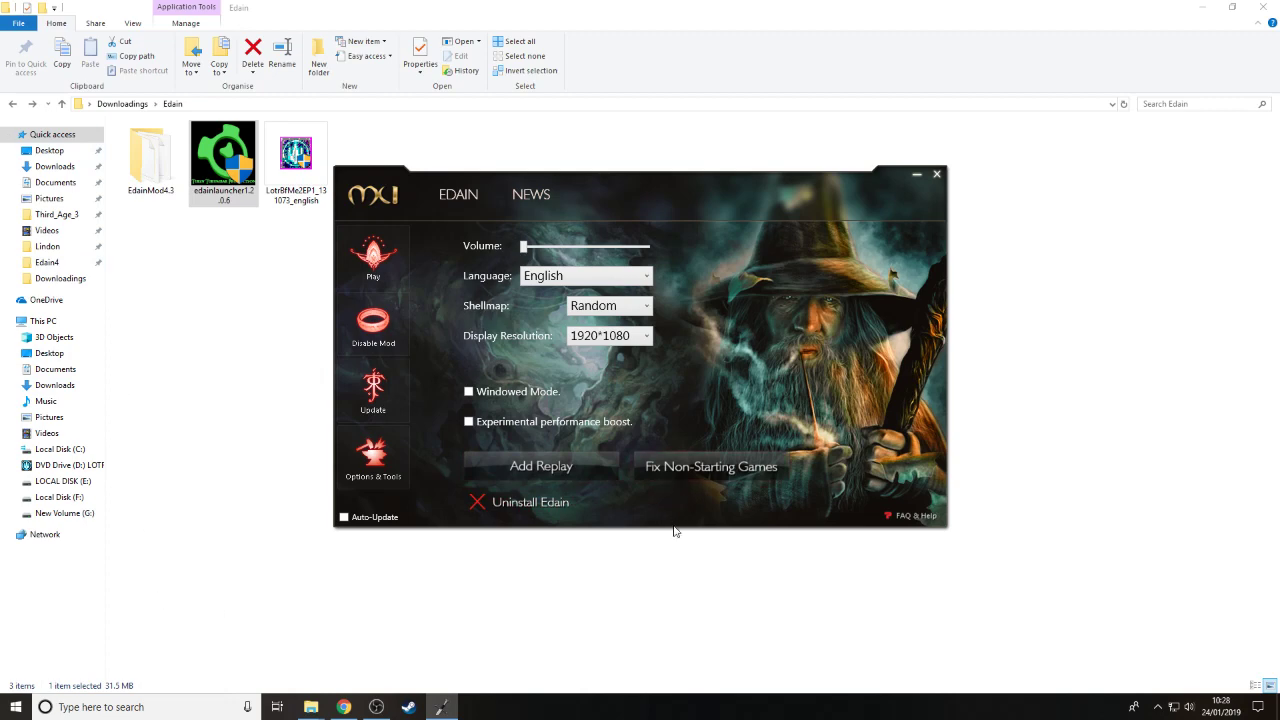
click(548, 506)
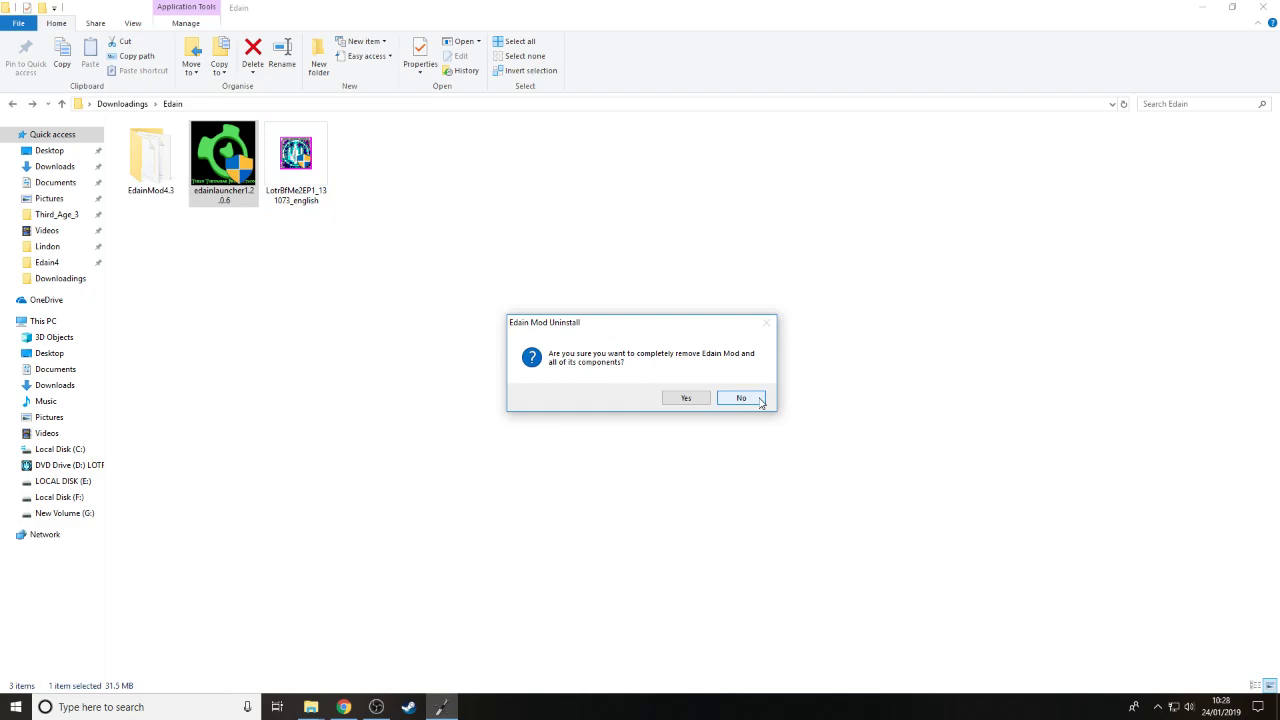
click(759, 400)
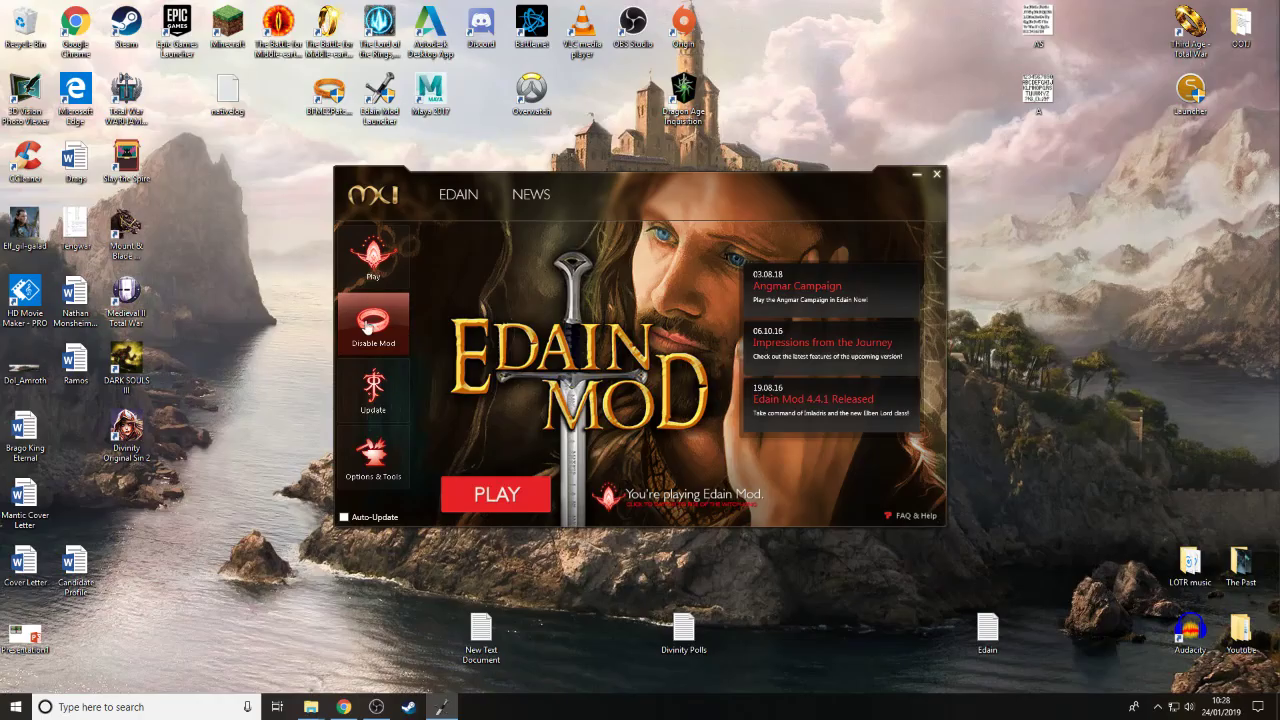
Disable the Edain mod in the launcher and locate the Rise of the Witch-King game shortcut on the desktop
click(367, 326)
click(343, 707)
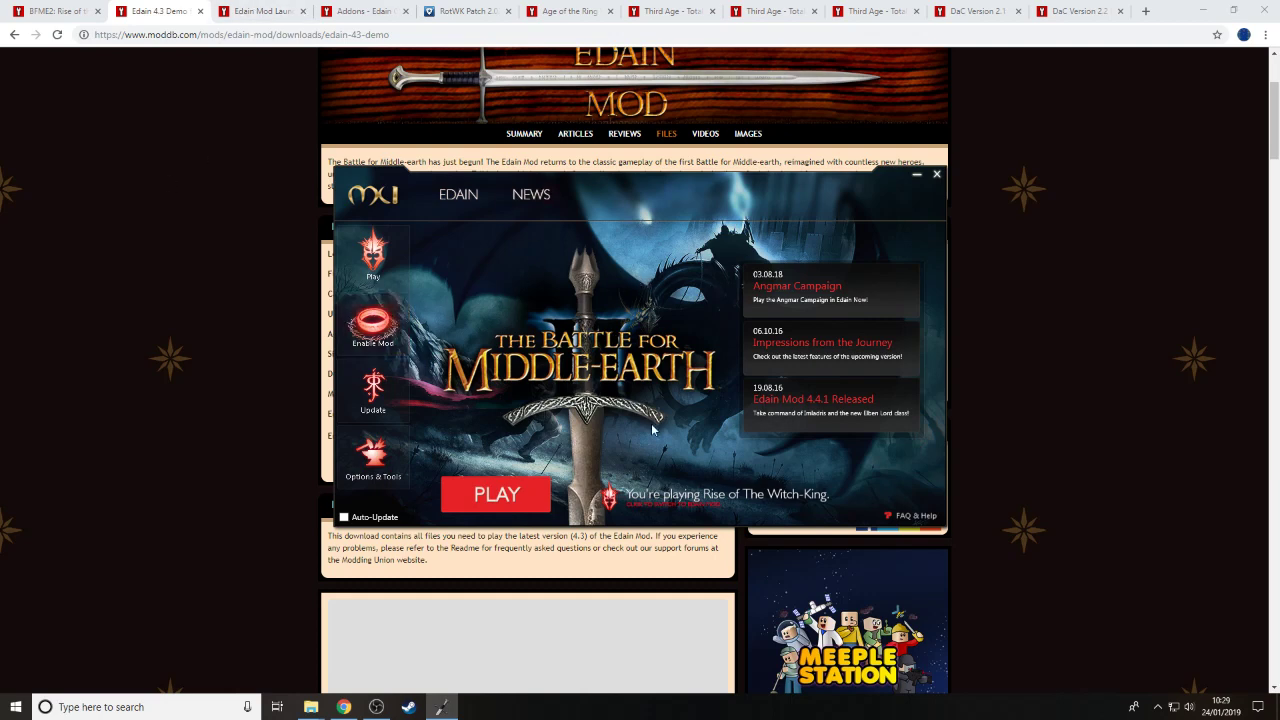
click(1276, 707)
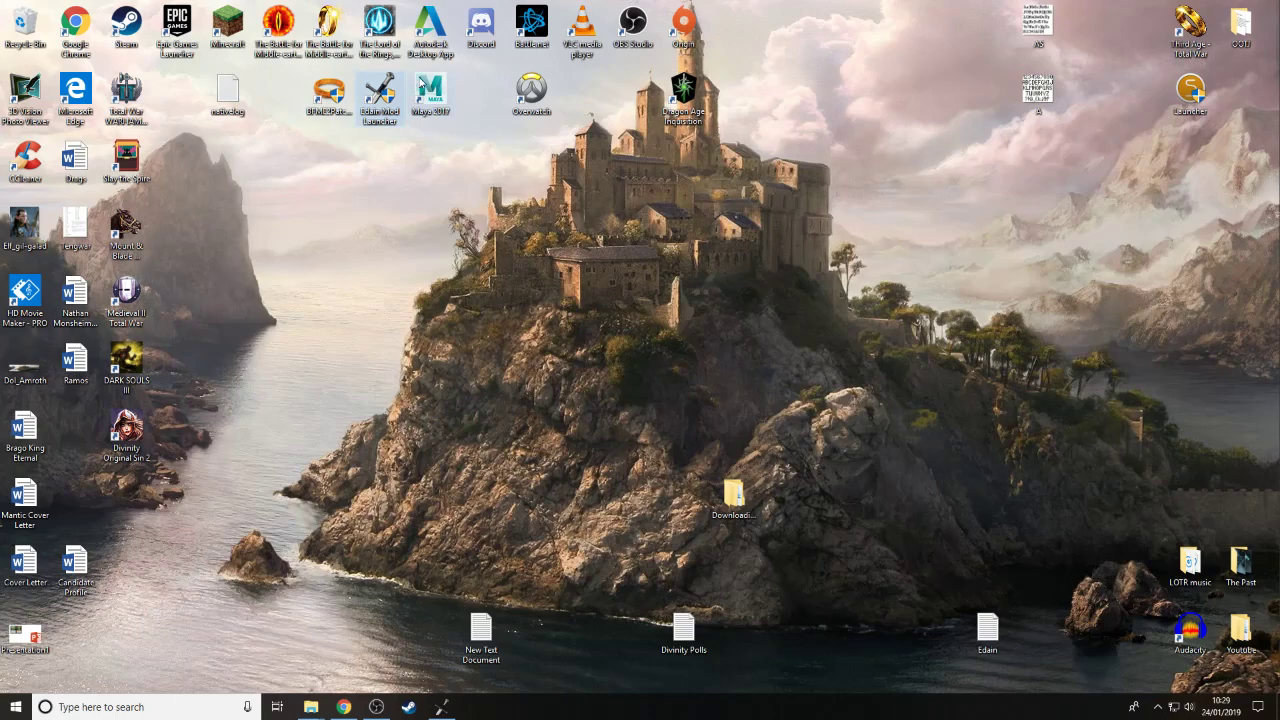
click(380, 22)
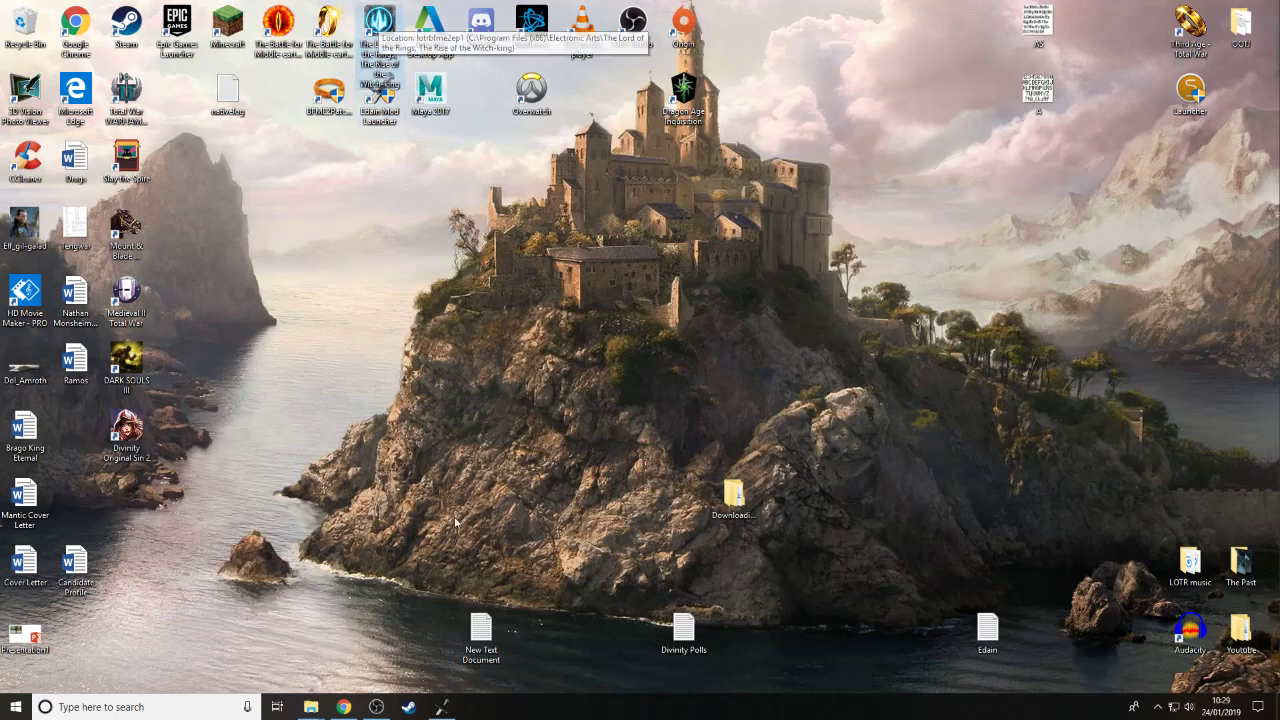
click(380, 22)
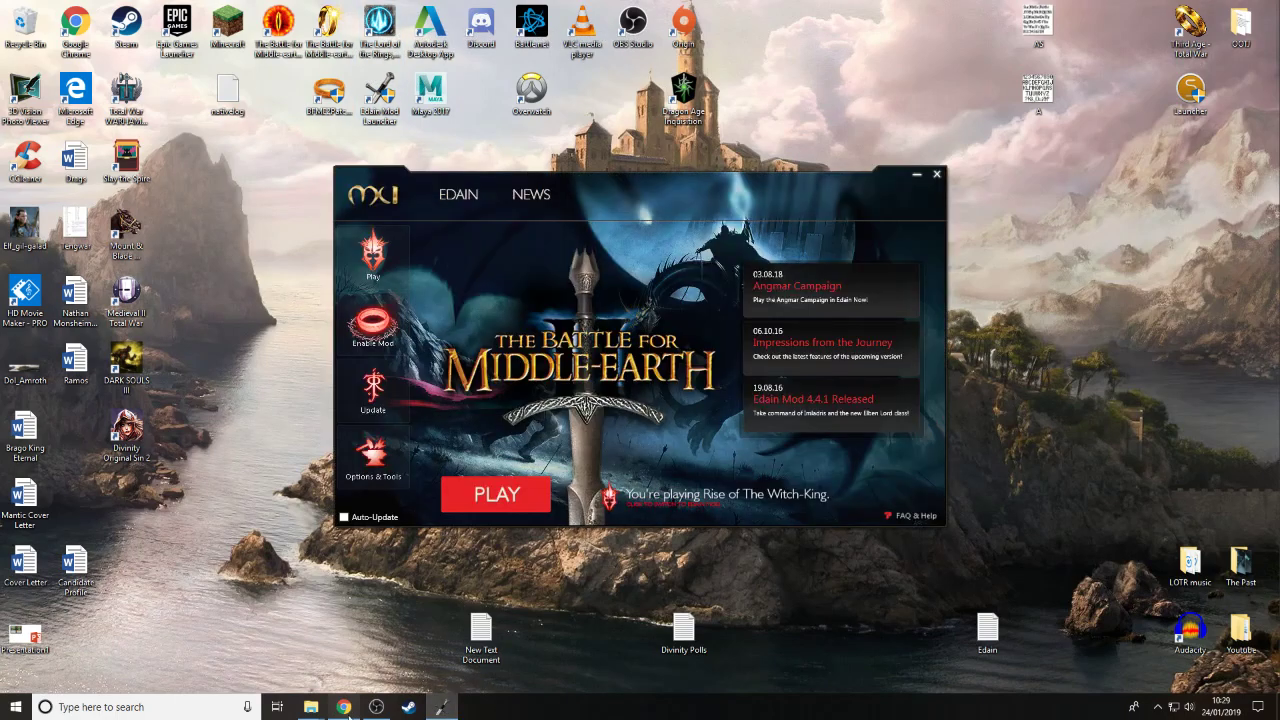
click(442, 707)
click(442, 707)
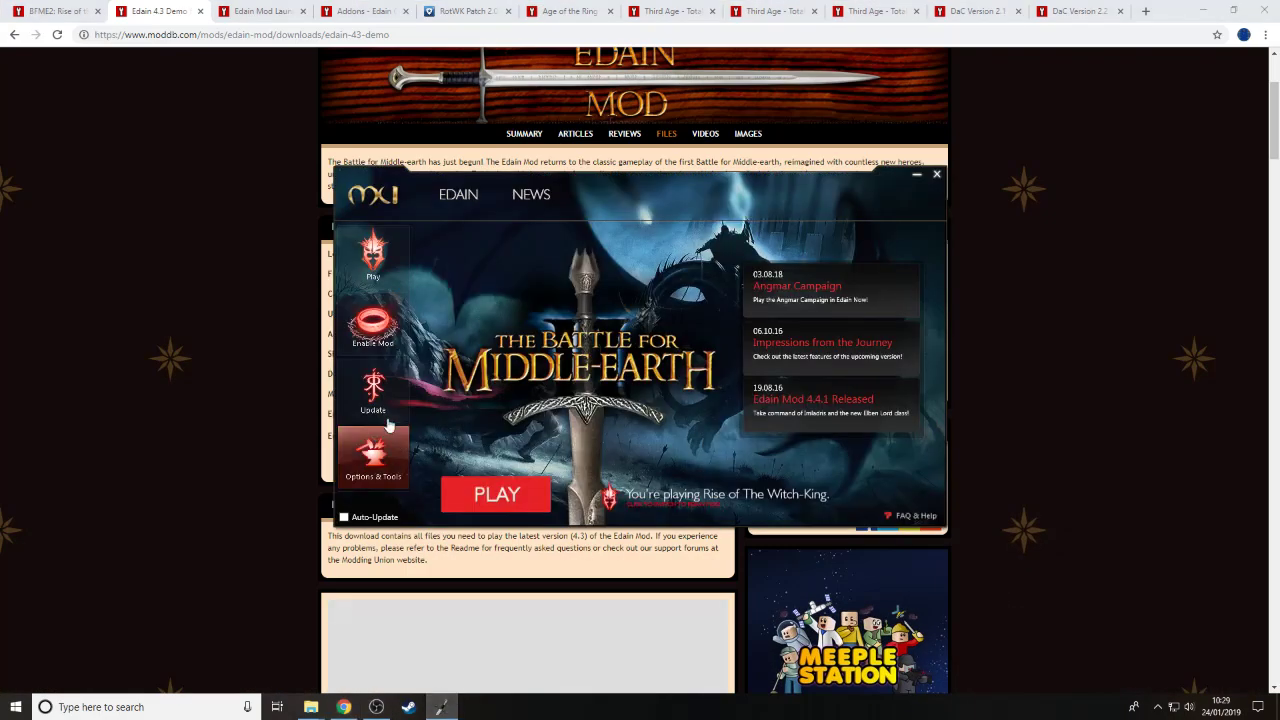
Switch the Edain mod on and off in the launcher, leaving it enabled
click(387, 334)
click(389, 338)
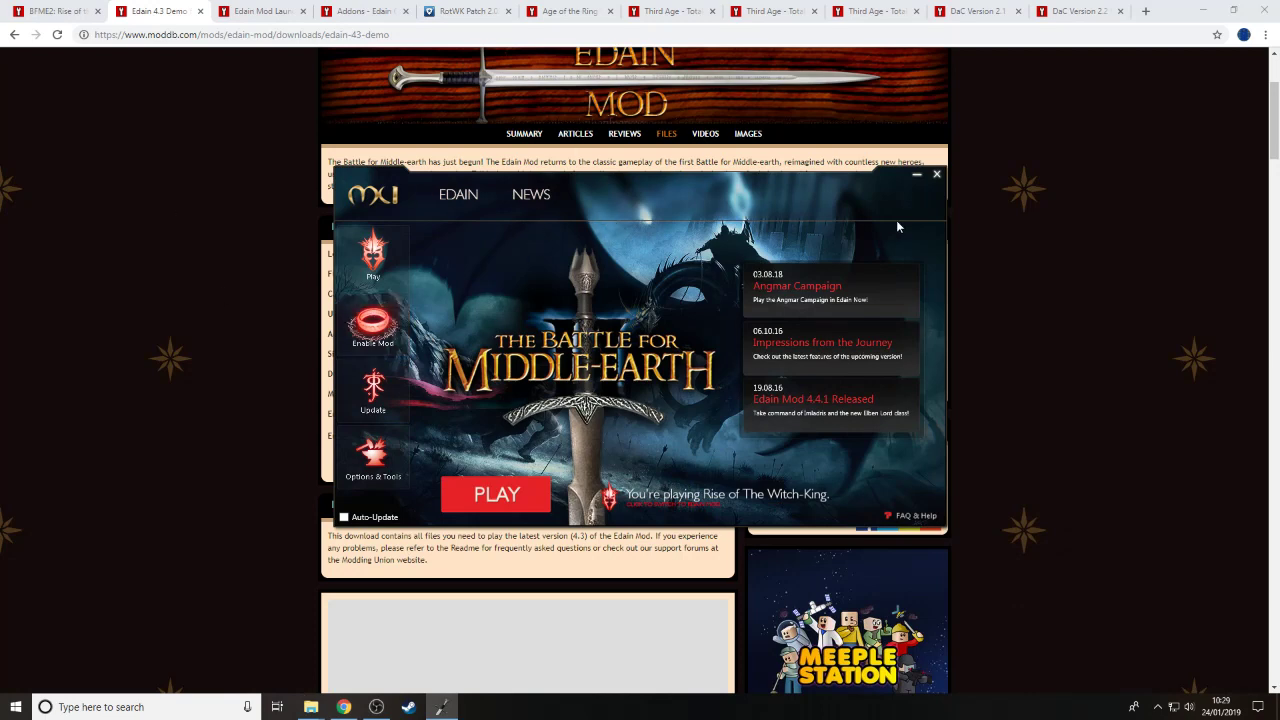
click(390, 328)
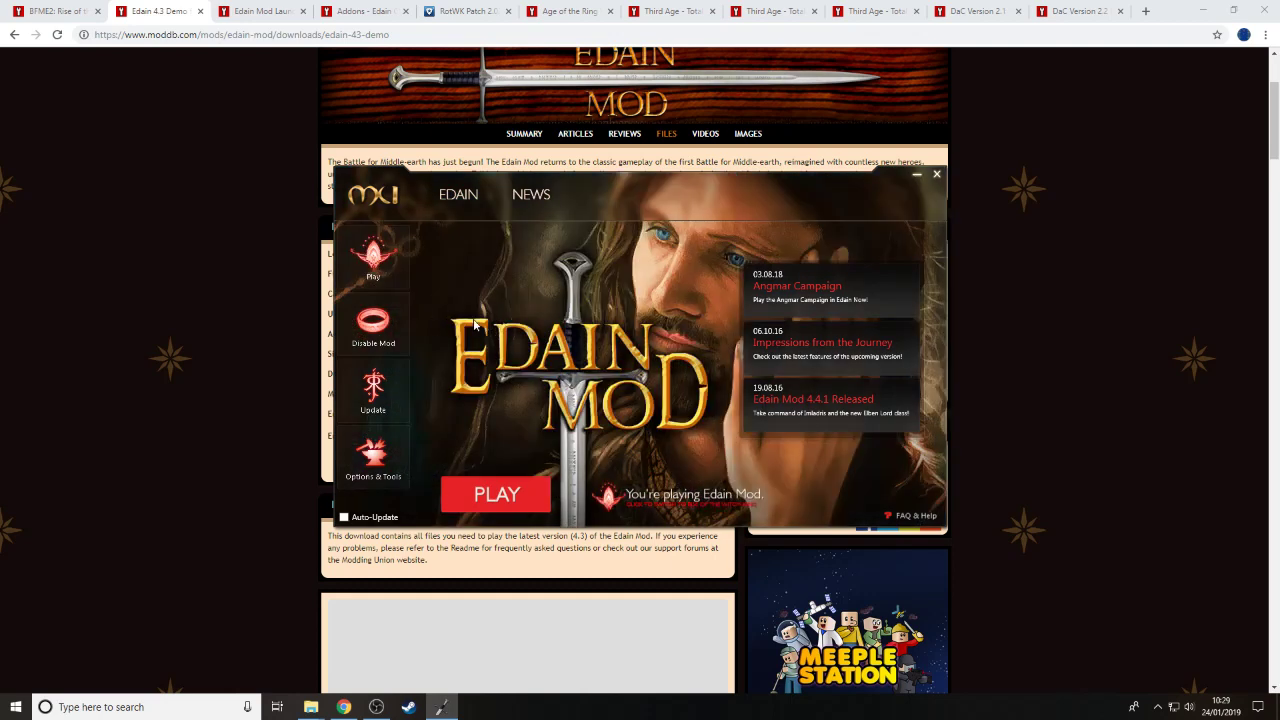
click(400, 328)
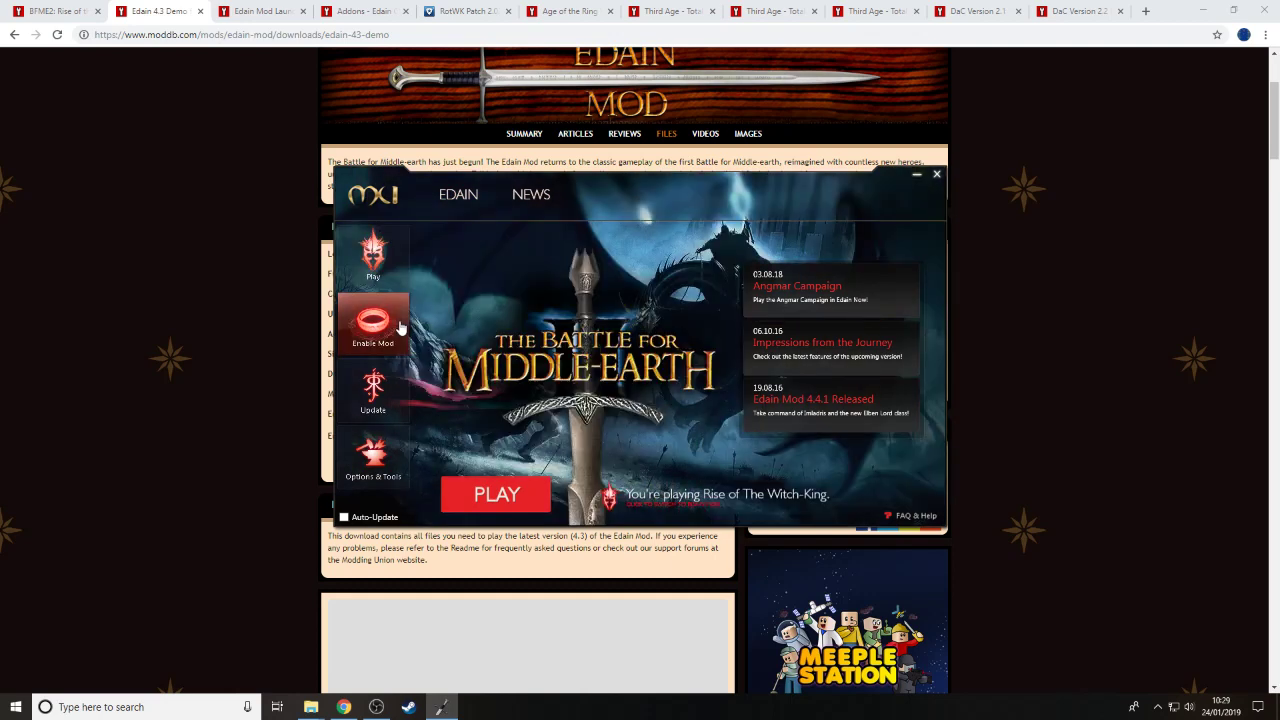
click(400, 328)
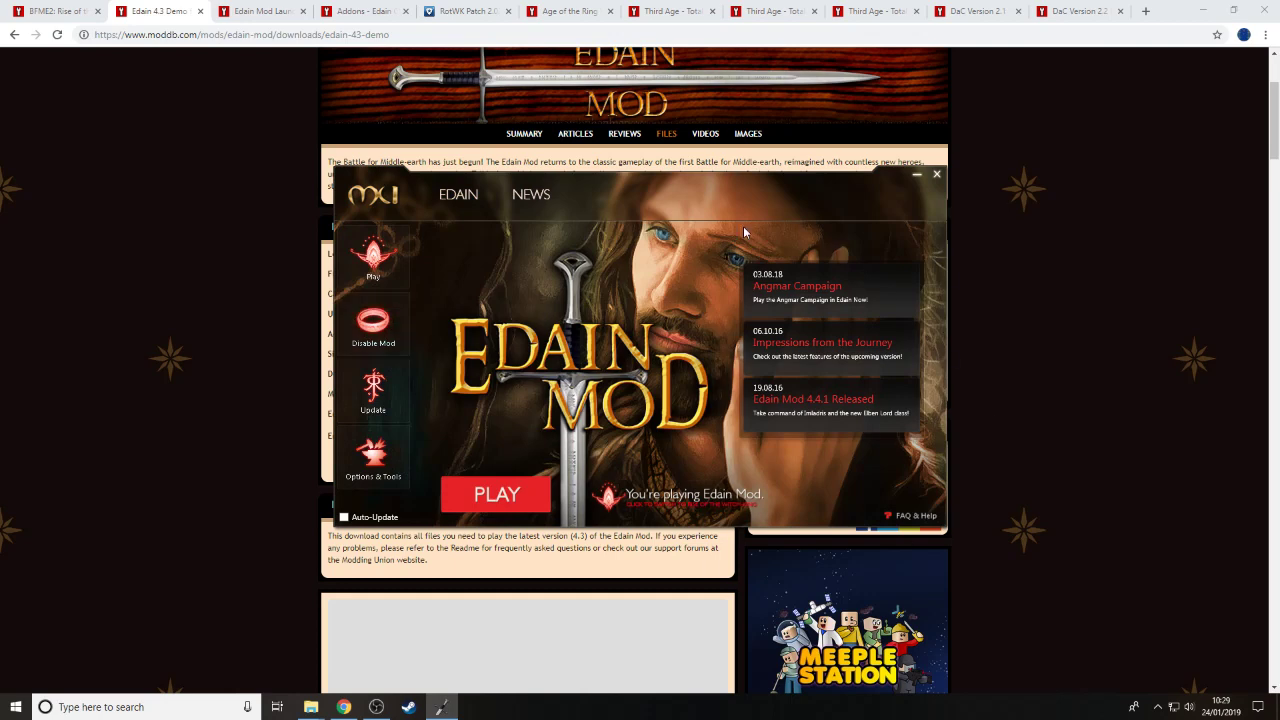
click(389, 311)
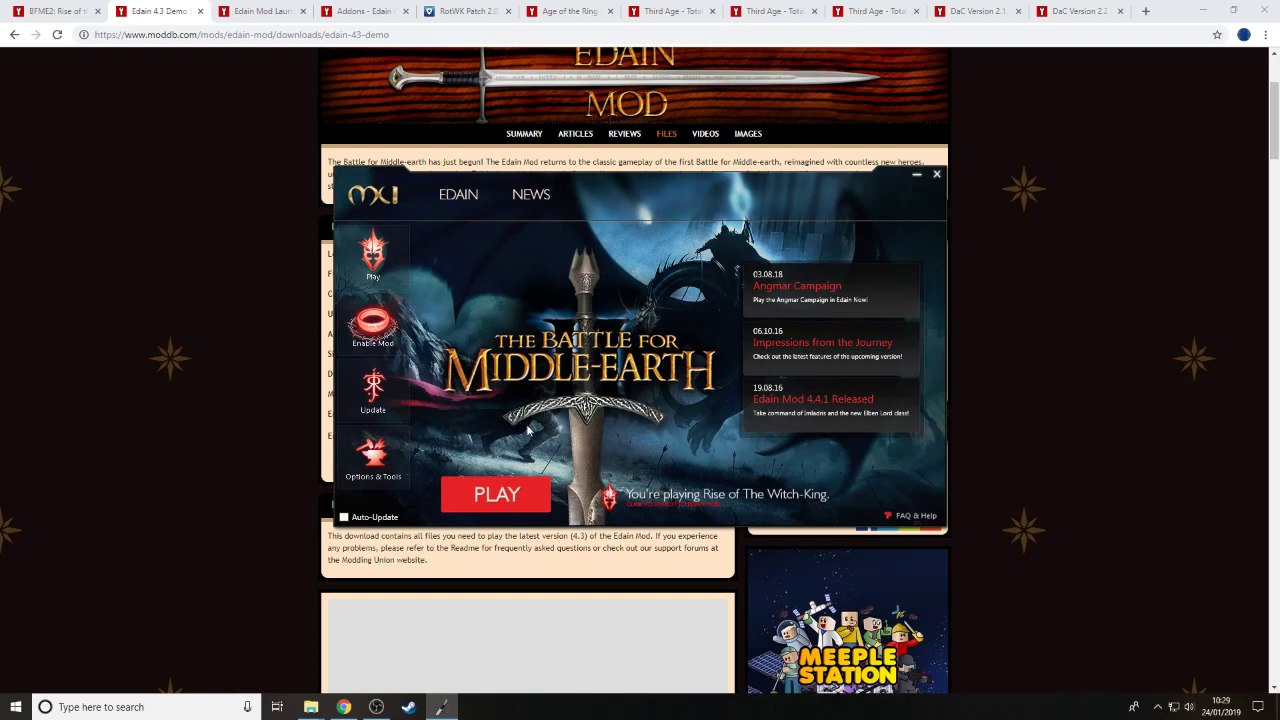
click(373, 325)
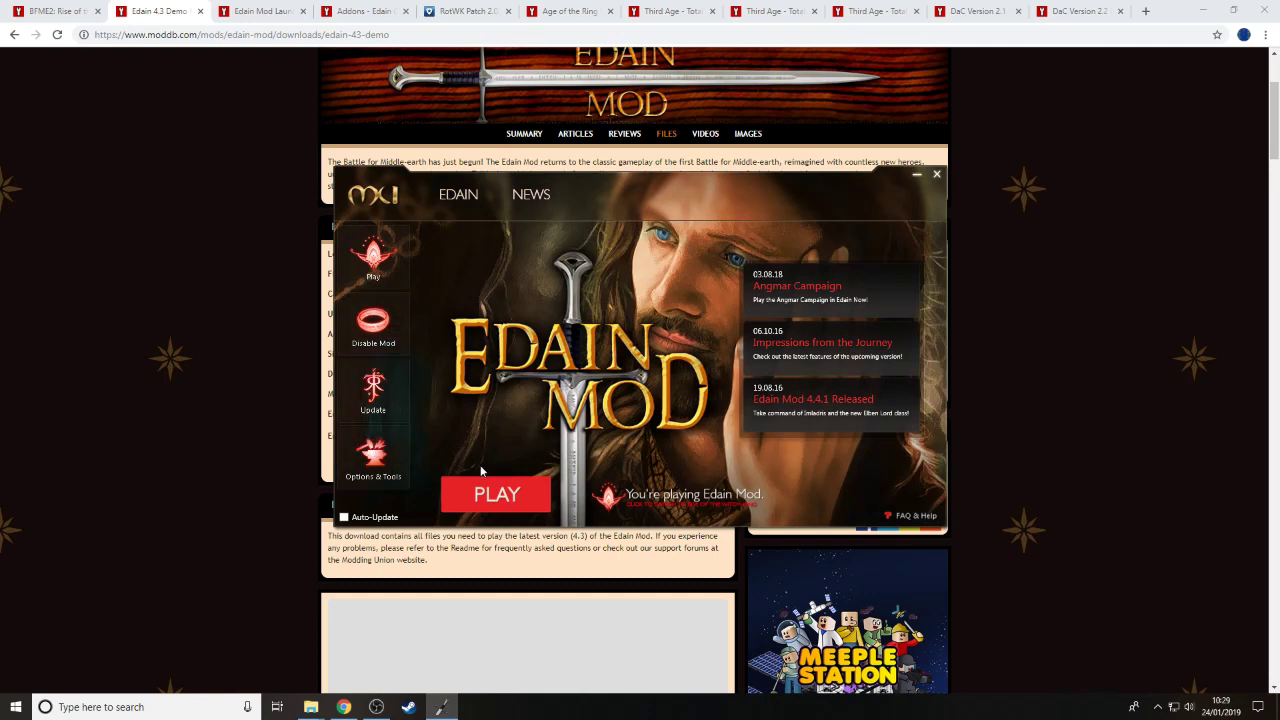
Launch the game with the Edain mod and browse the map list in the skirmish game setup
click(497, 495)
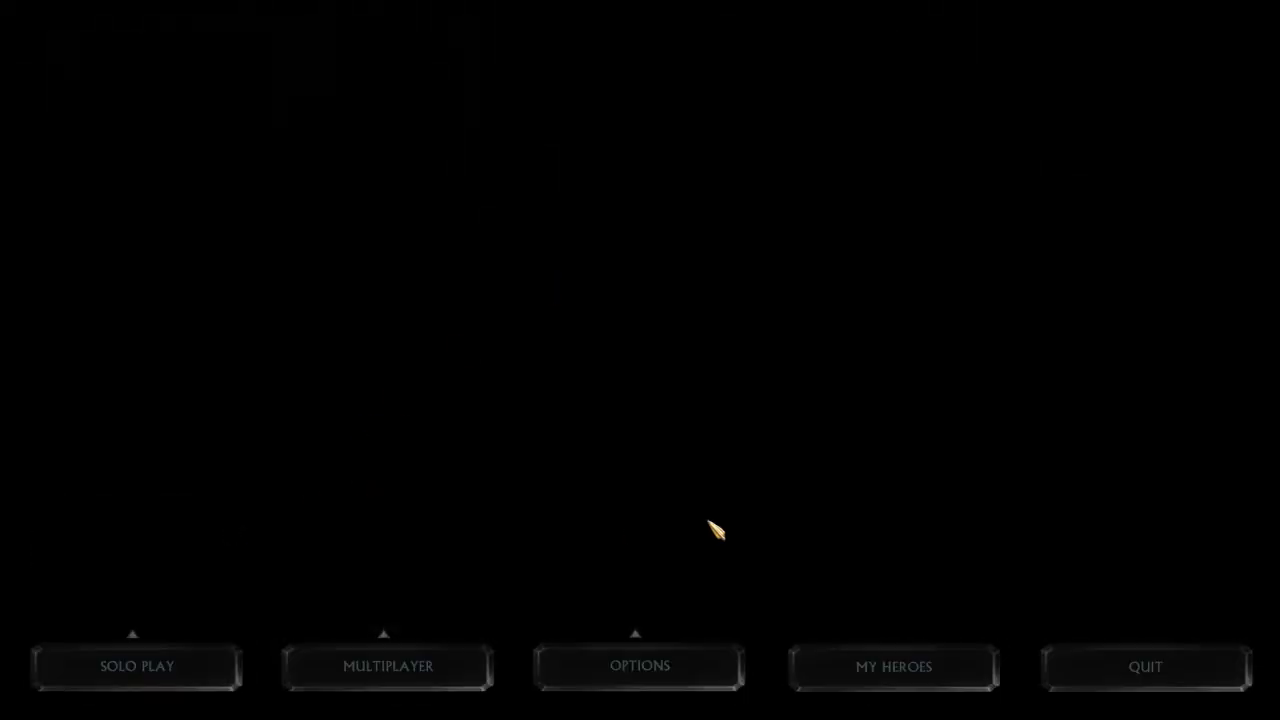
click(300, 306)
scroll(320, 330, down, 4)
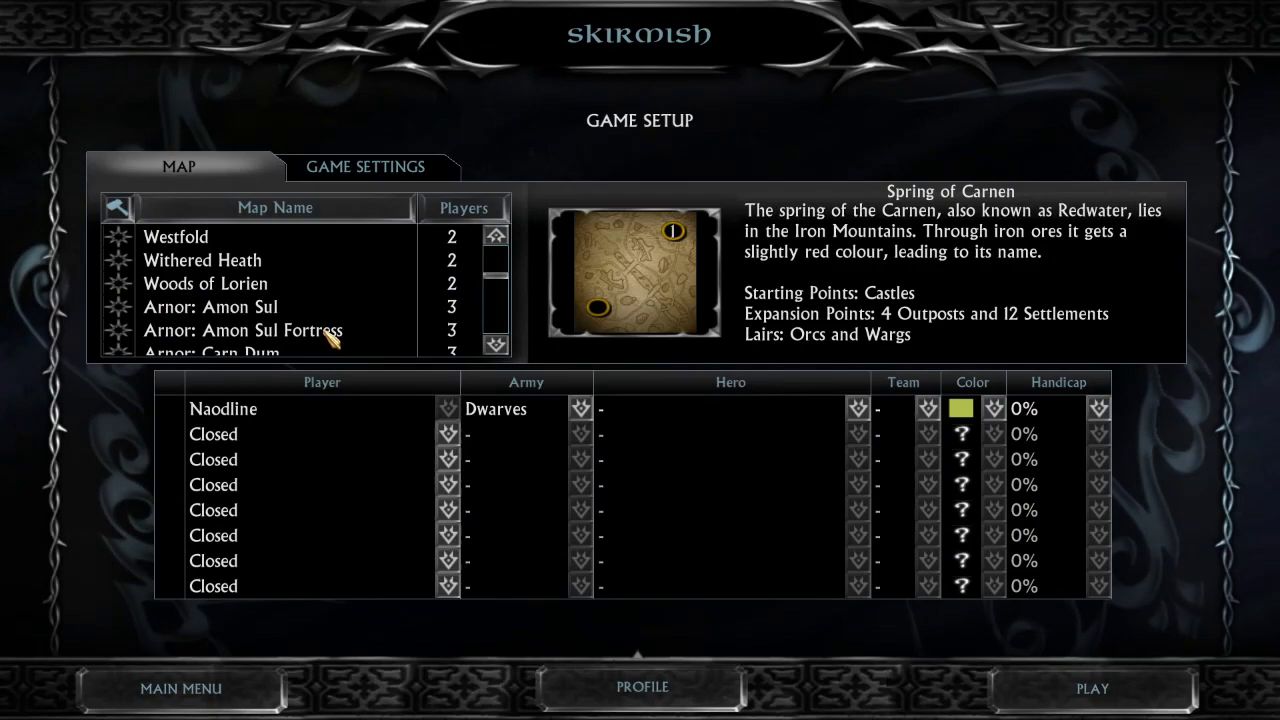
scroll(330, 320, down, 10)
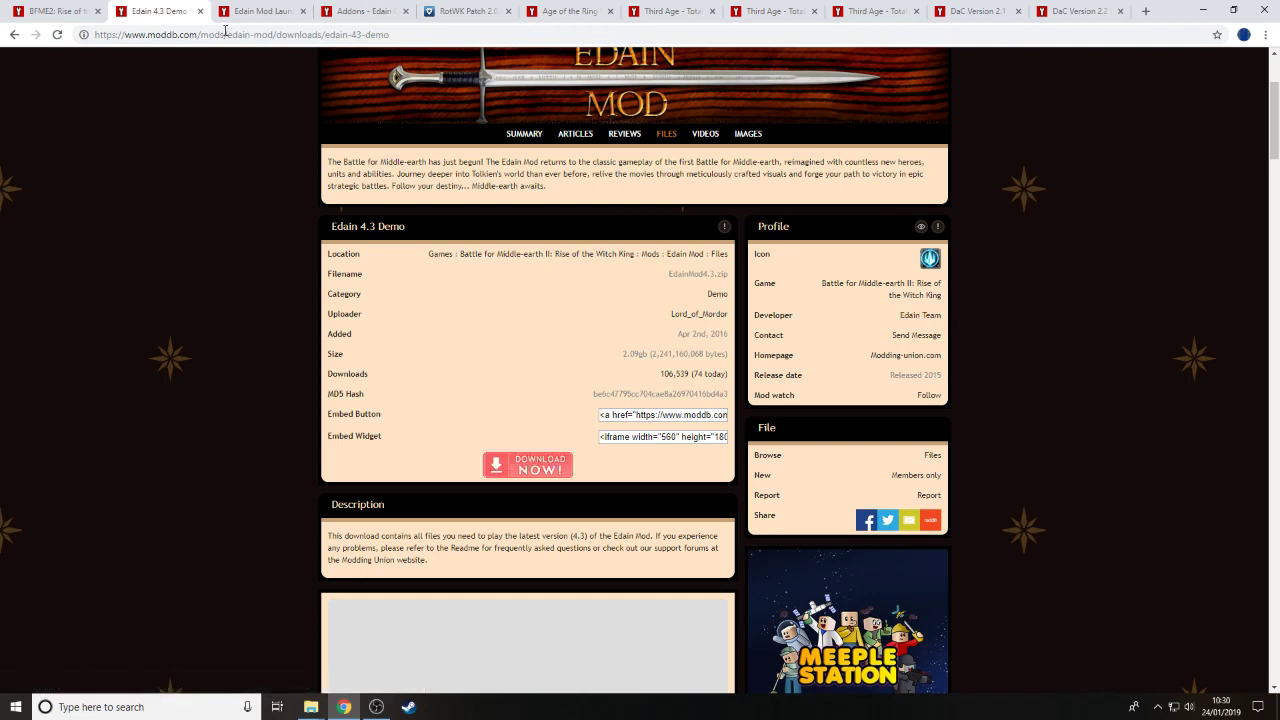
Look through the map addons on the Edain Community Content page on ModDB
click(358, 11)
scroll(570, 356, down, 1)
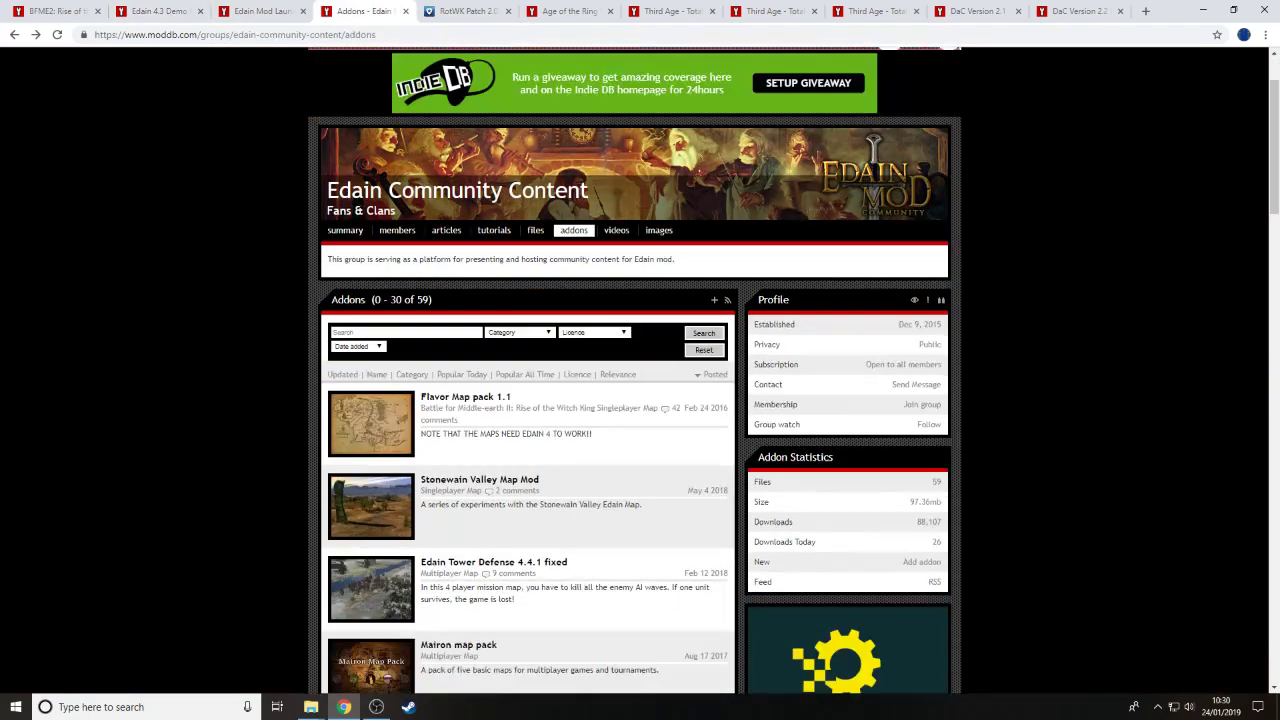
scroll(565, 355, down, 5)
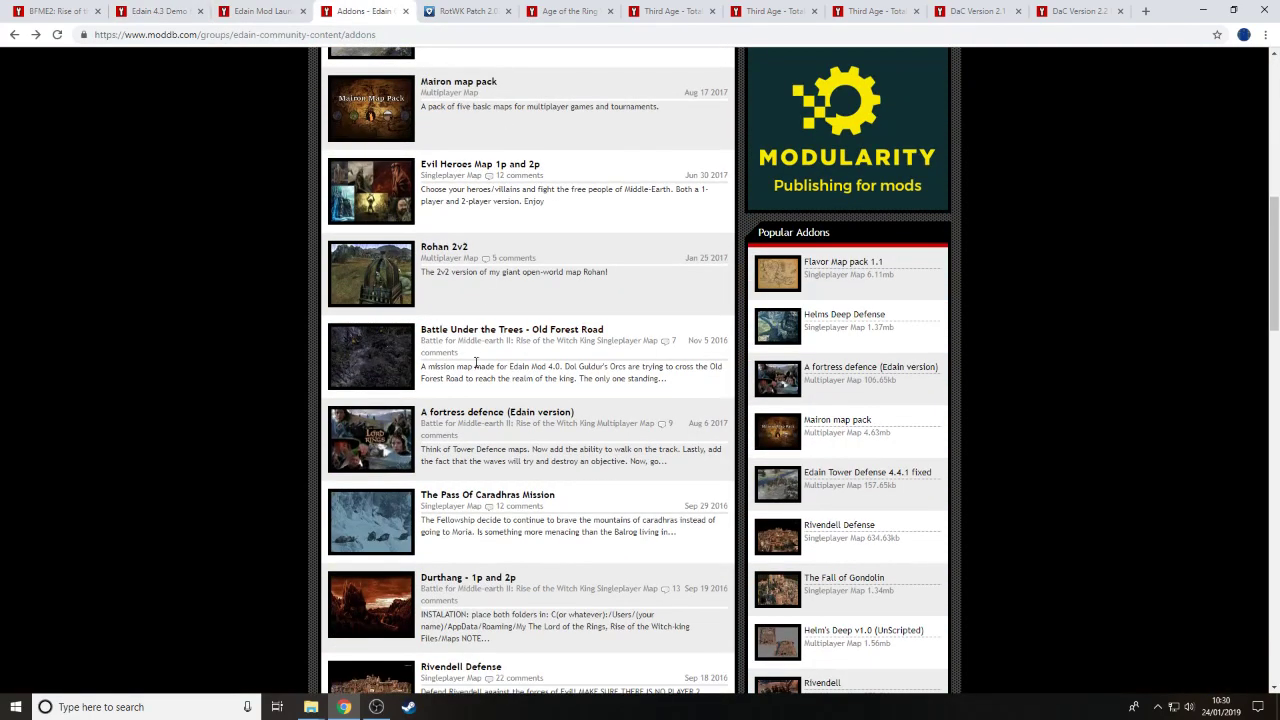
scroll(486, 366, down, 14)
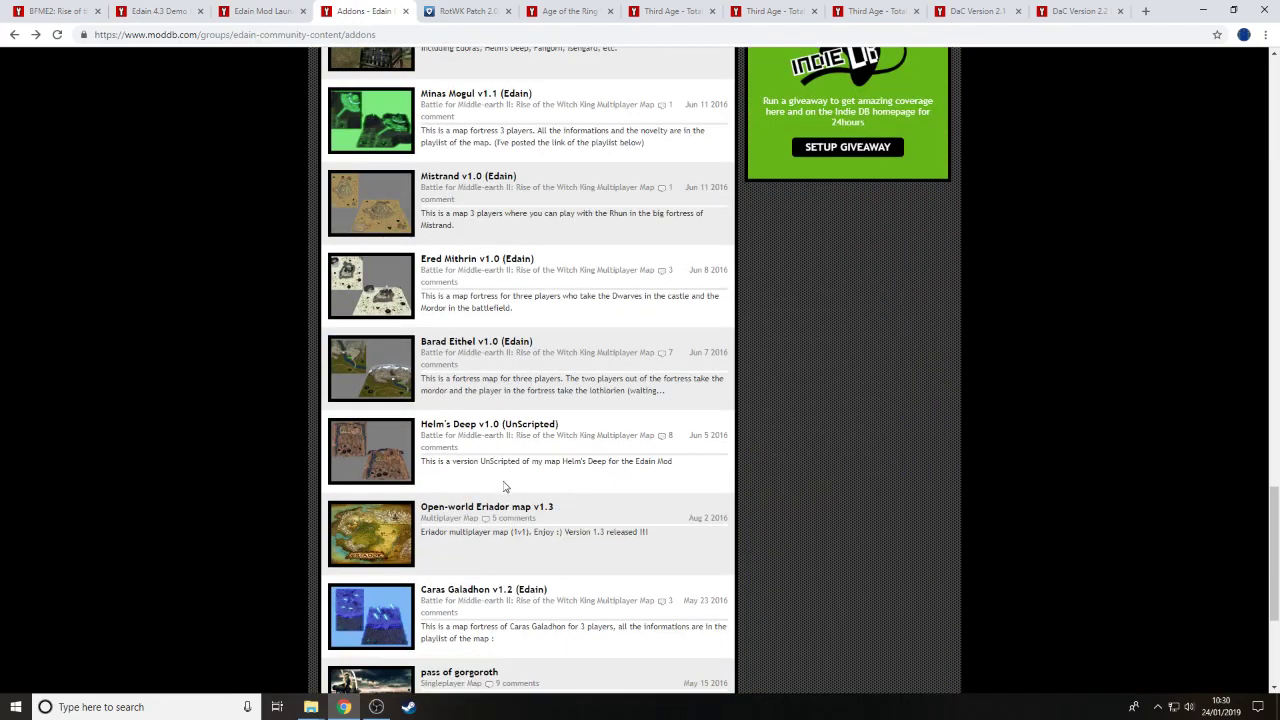
scroll(505, 487, up, 20)
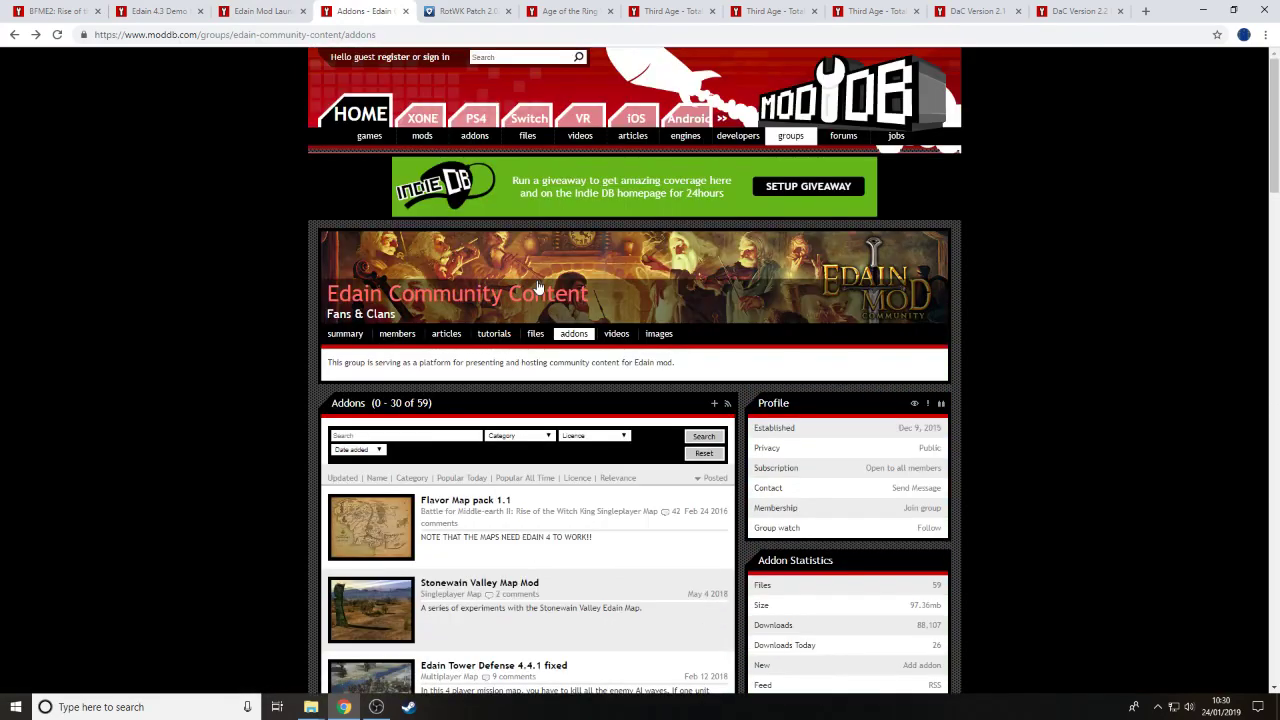
scroll(230, 297, down, 4)
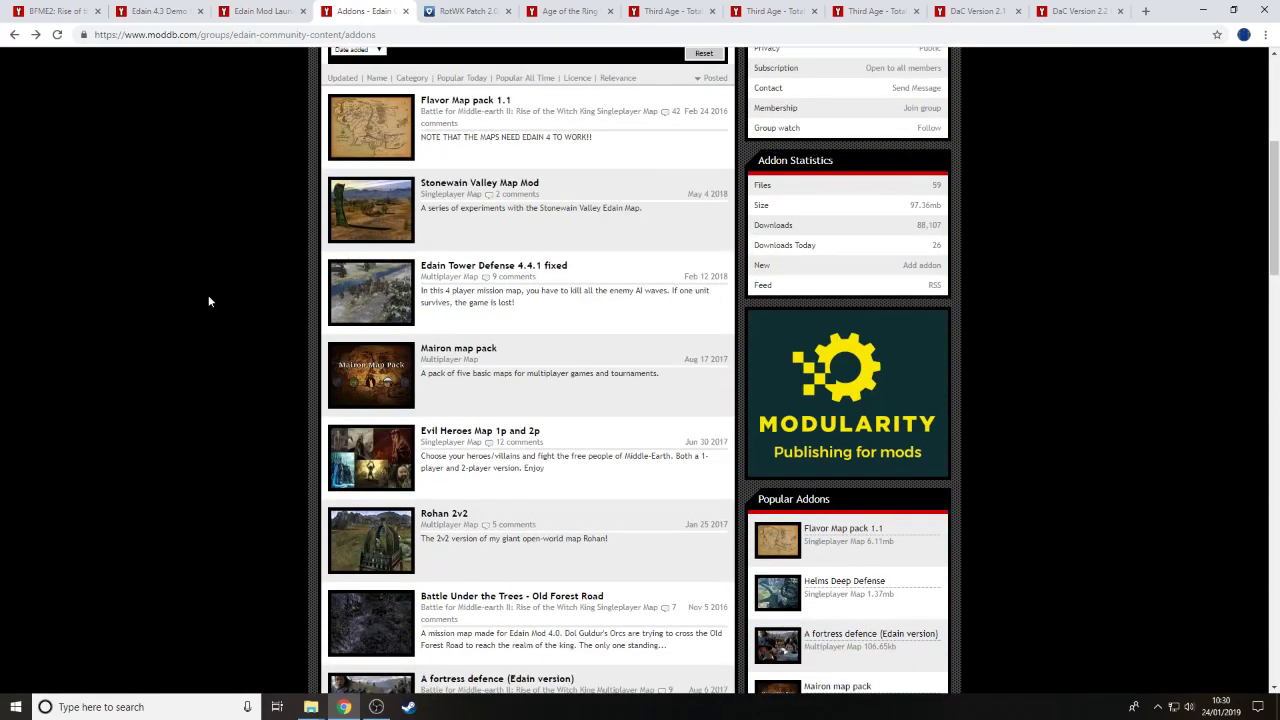
scroll(215, 315, up, 4)
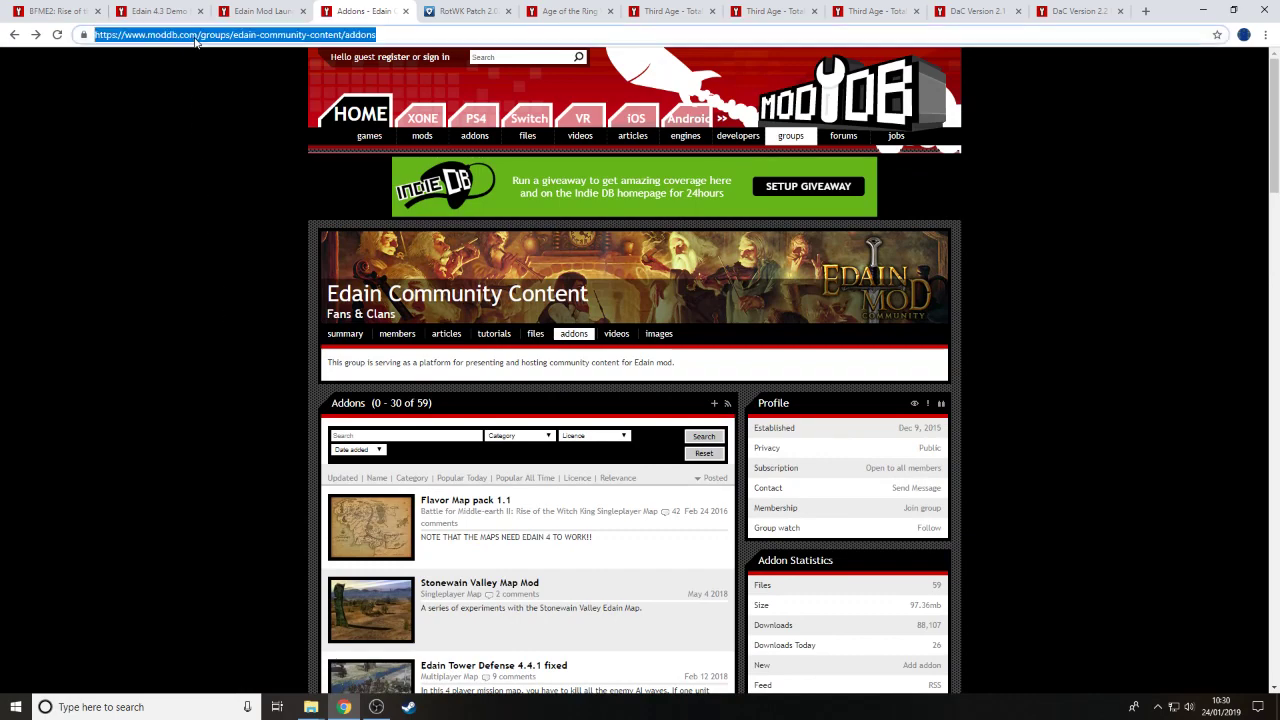
scroll(227, 236, down, 6)
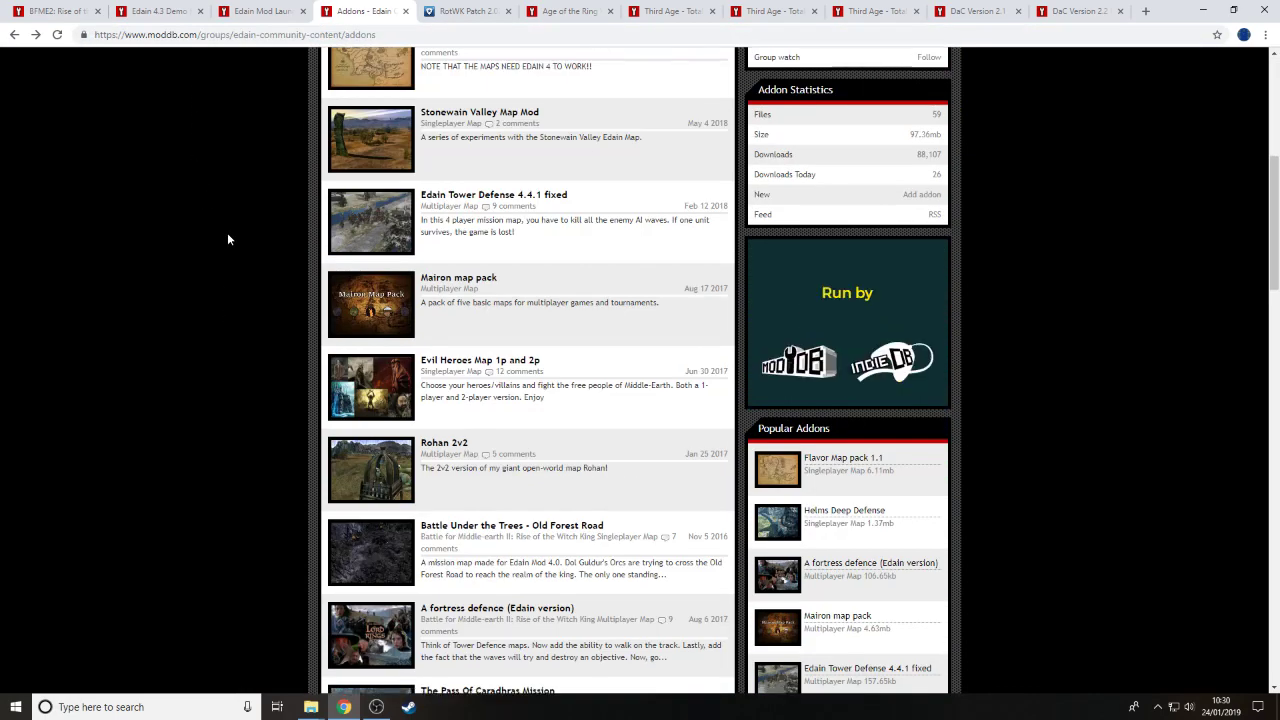
Open the Rohan 2v2 map page from the Edain Community Content addons list and bring its file details into view
scroll(228, 237, up, 4)
scroll(232, 239, down, 2)
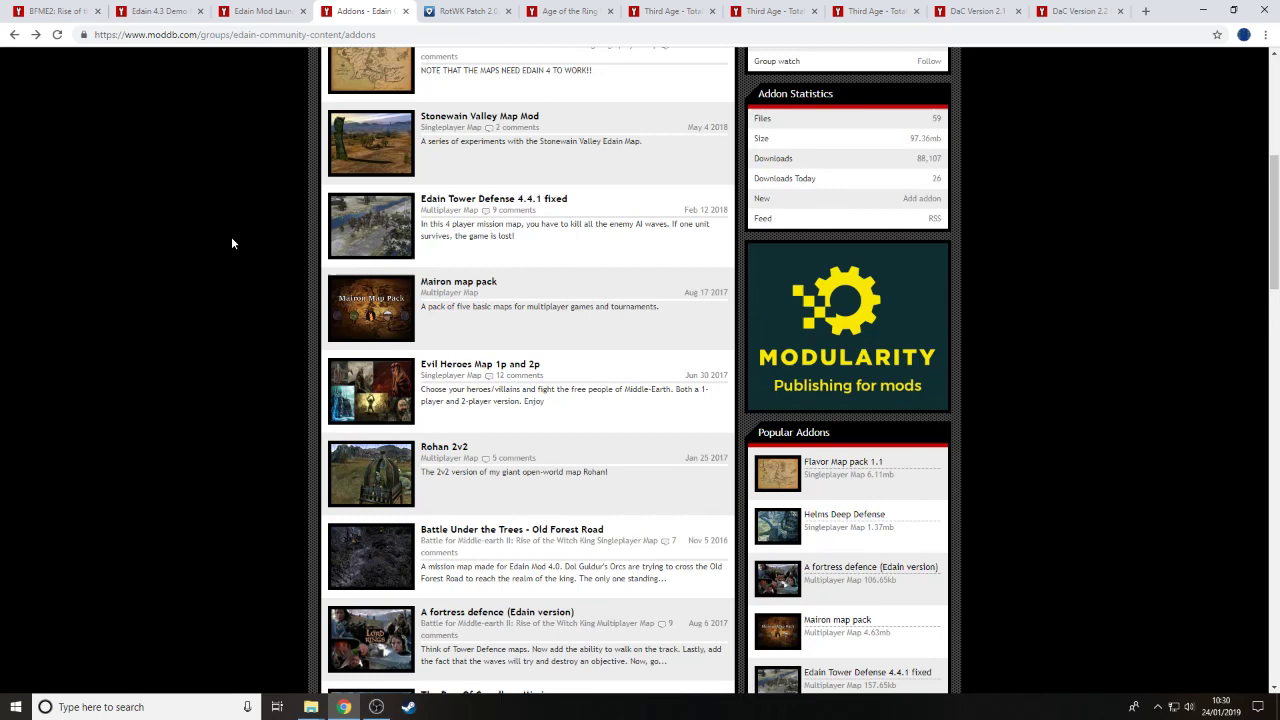
click(449, 447)
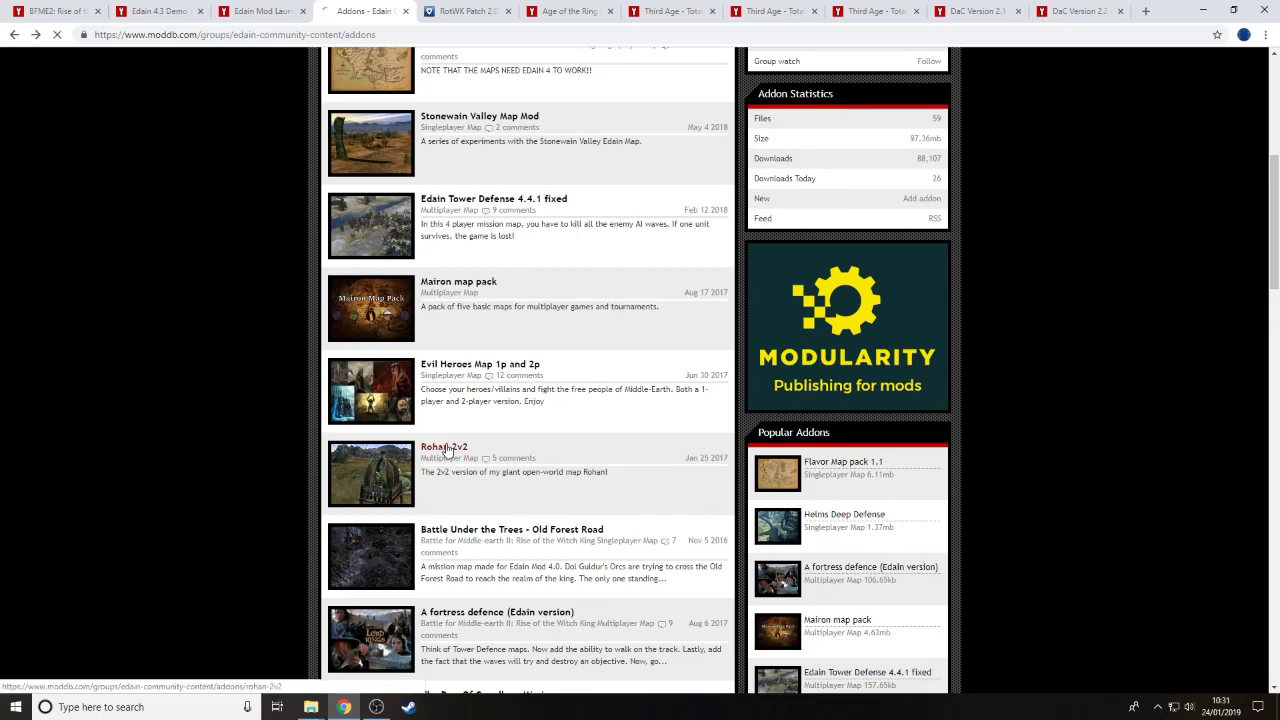
scroll(451, 447, down, 2)
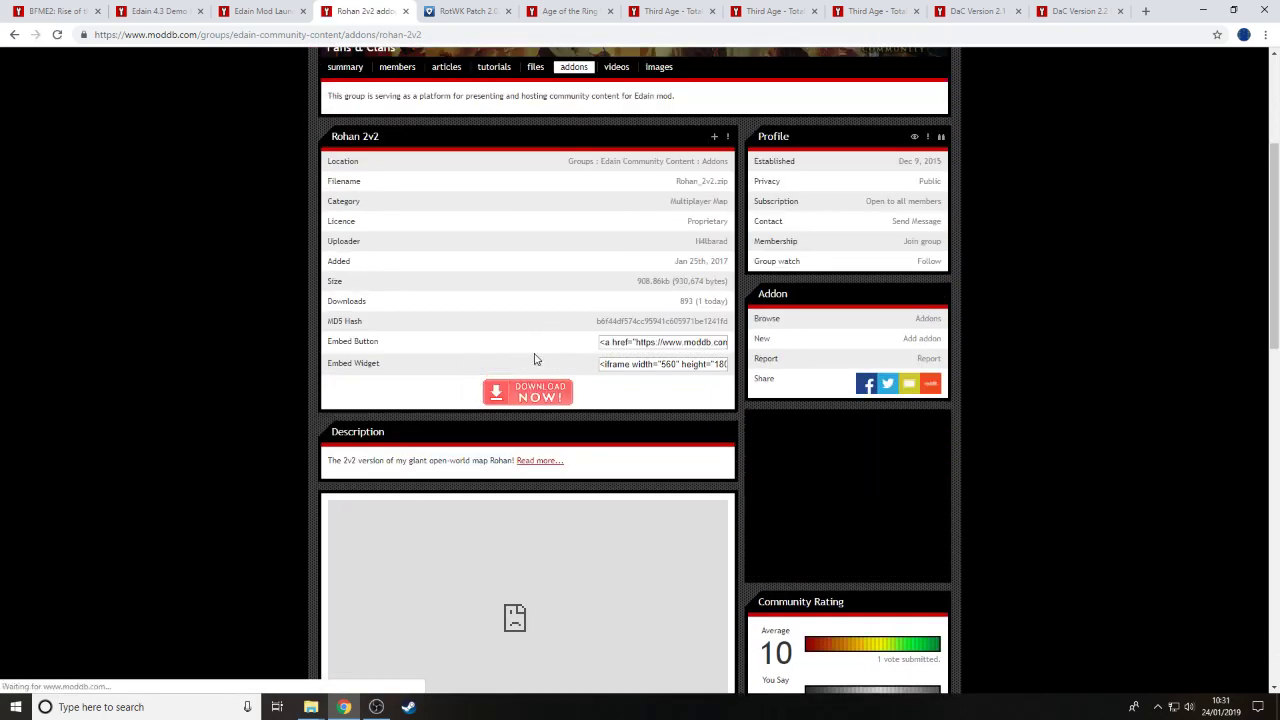
Switch to File Explorer's Downloads folder and locate the Rohan_2v2 zip archive and its extracted folder
mouse_move(311, 707)
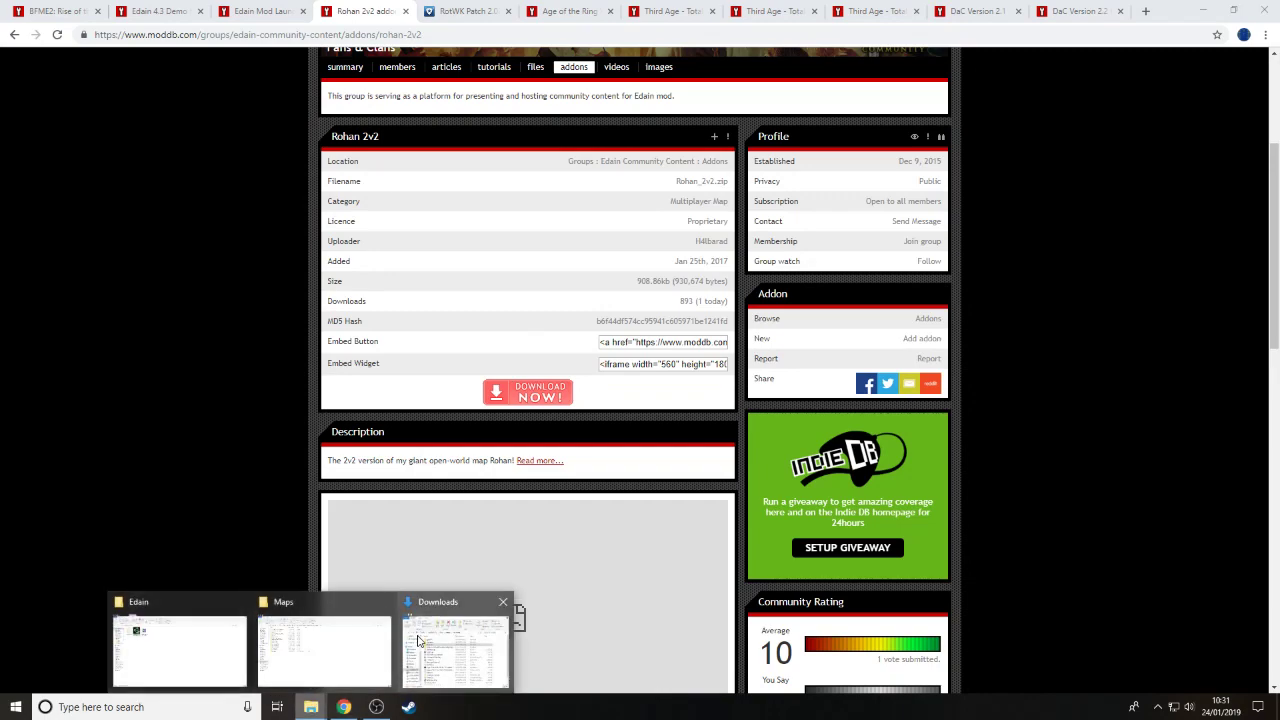
click(457, 640)
click(280, 465)
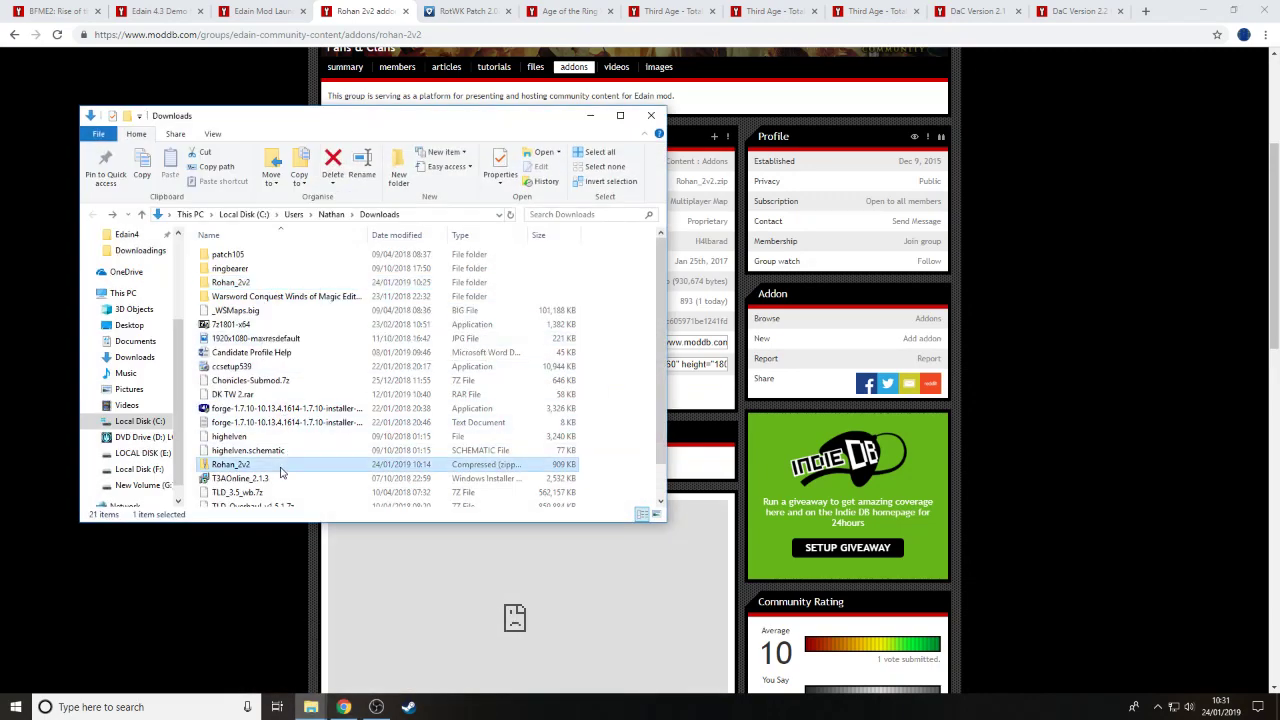
click(268, 284)
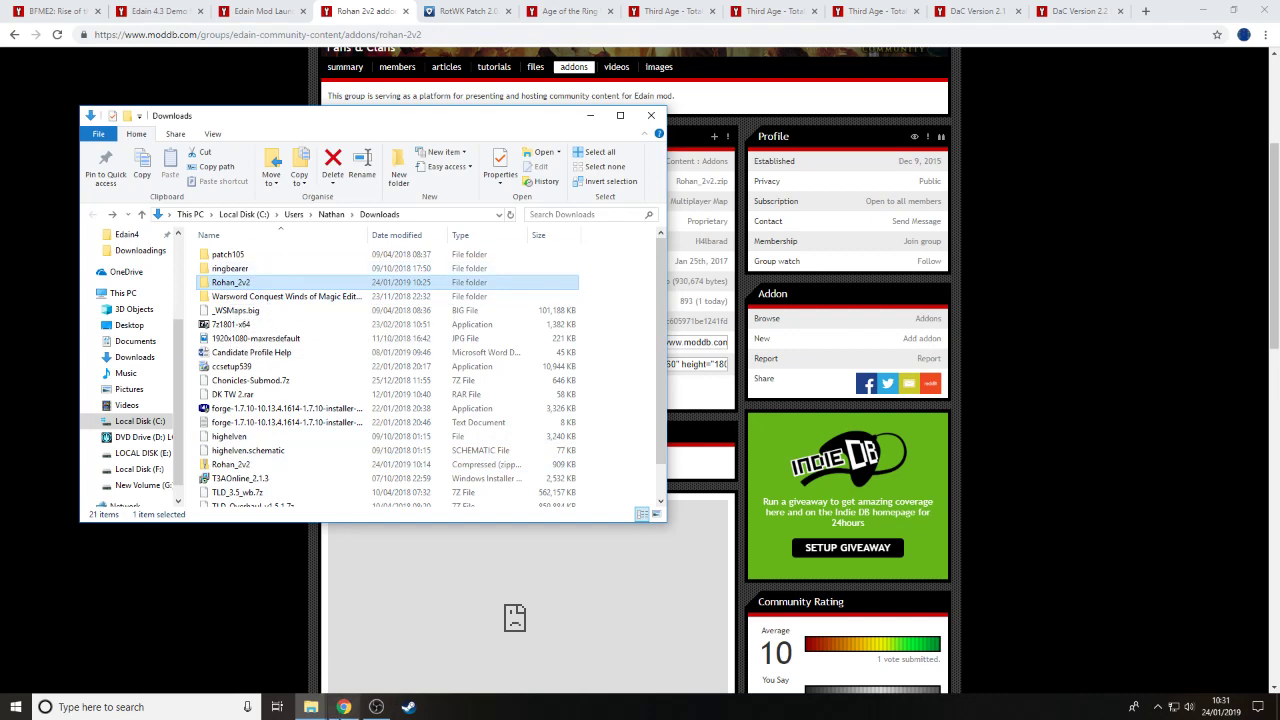
Bring up the existing Maps folder window, then open the Roaming folder through a Windows search for %appdata%
click(324, 707)
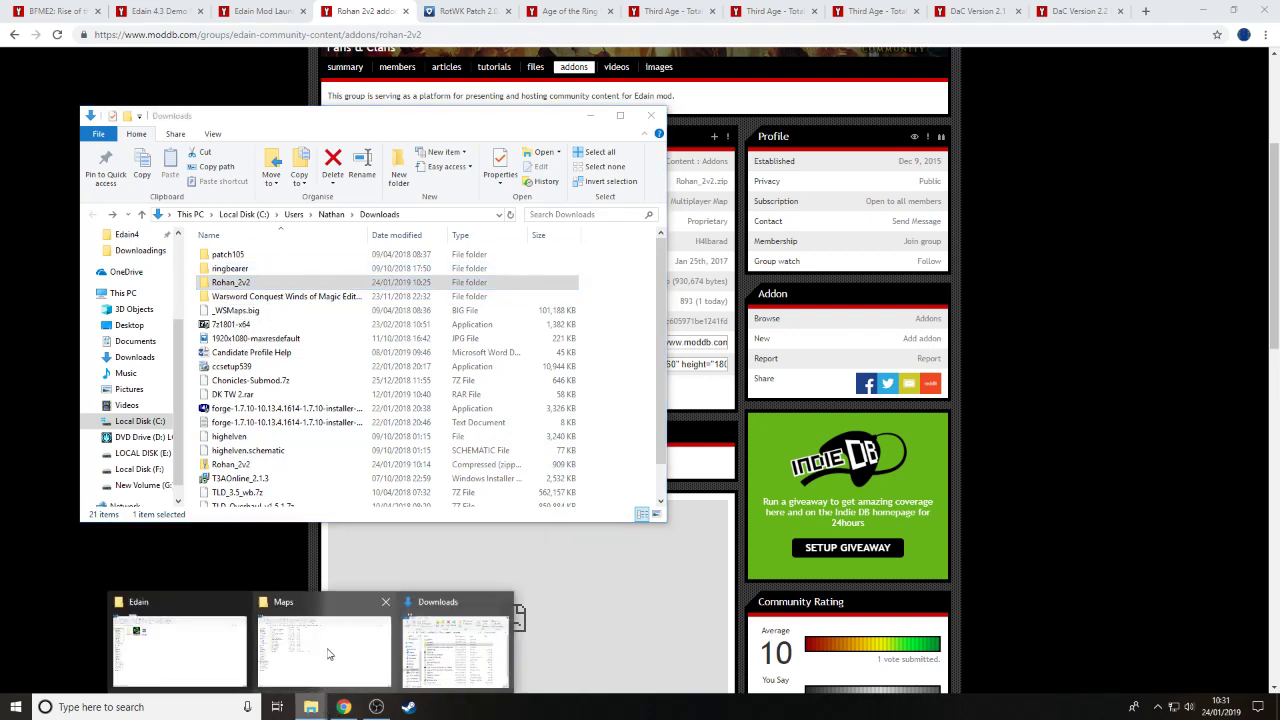
click(323, 655)
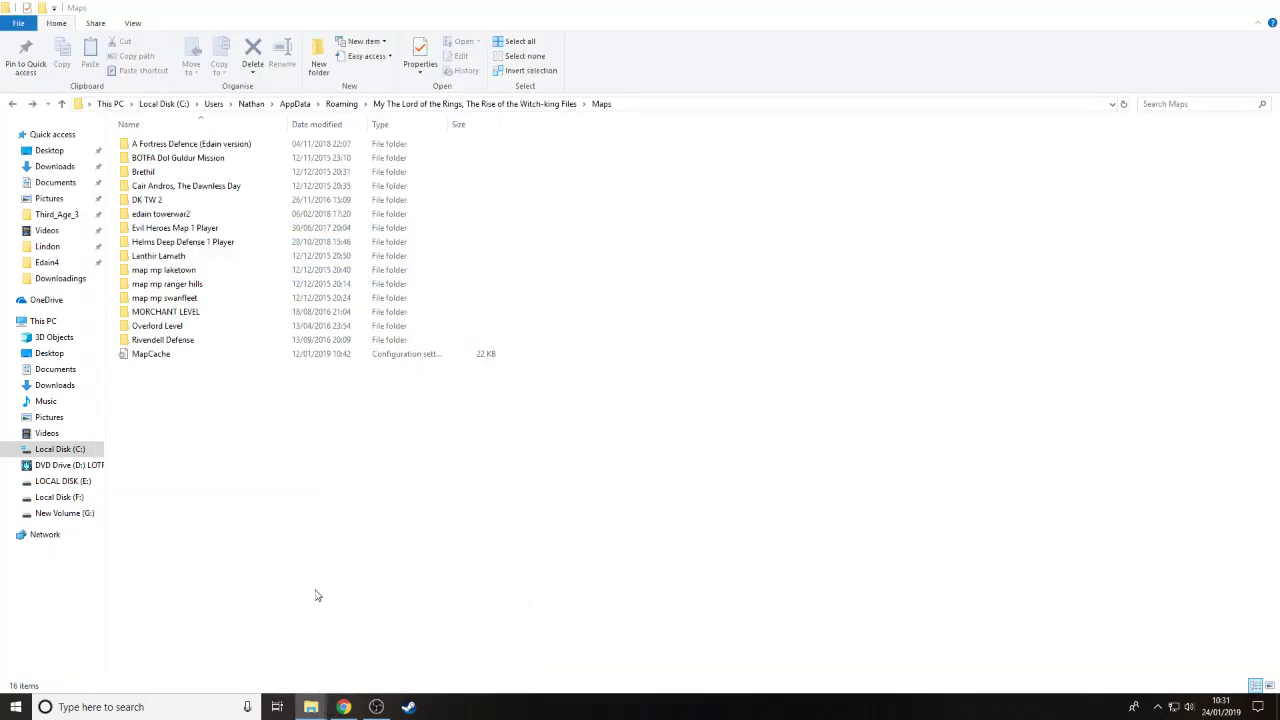
click(165, 707)
text(%)
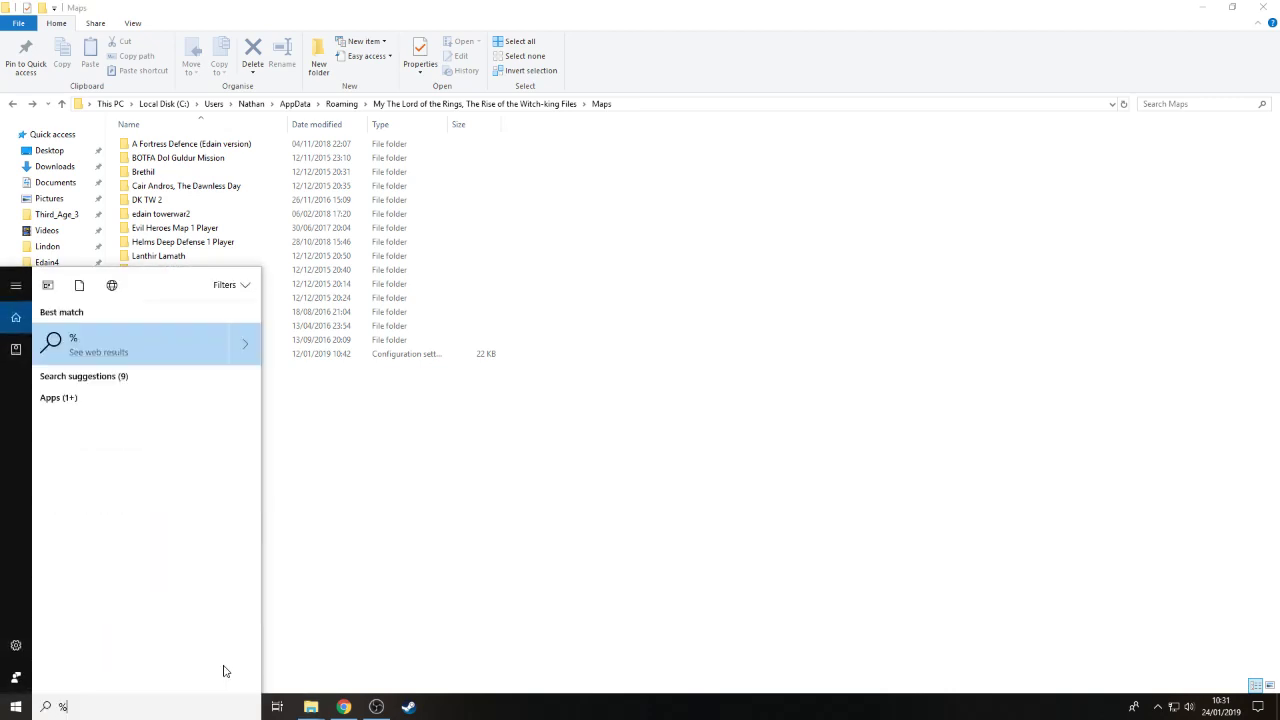
text(appdata)
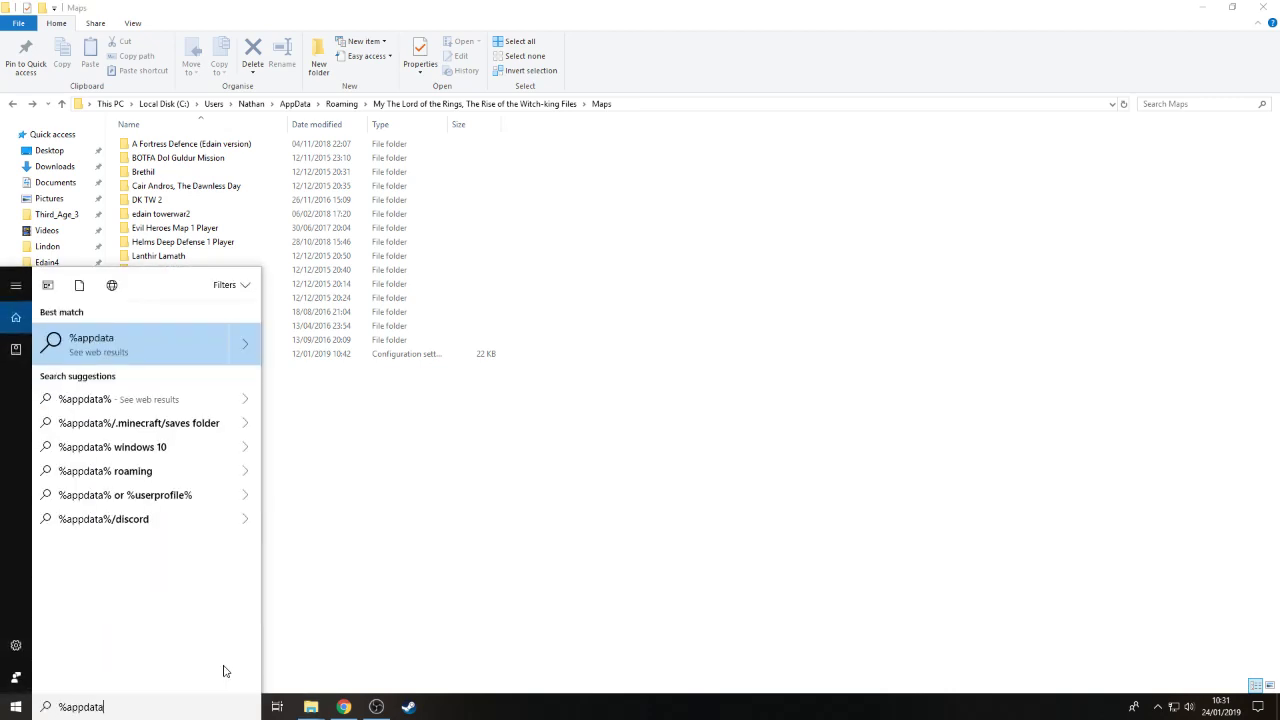
text(%)
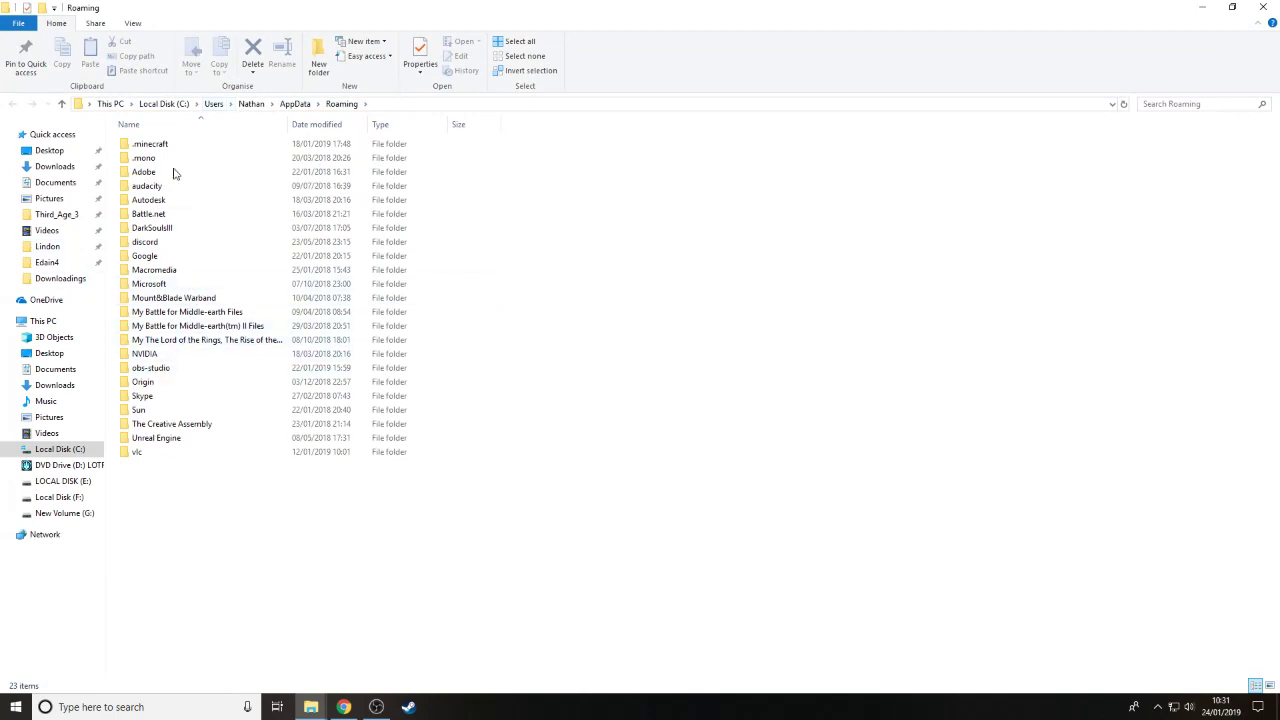
Open the Maps folder inside My The Lord of the Rings, The Rise of the Witch-king Files and highlight all its contents
click(203, 340)
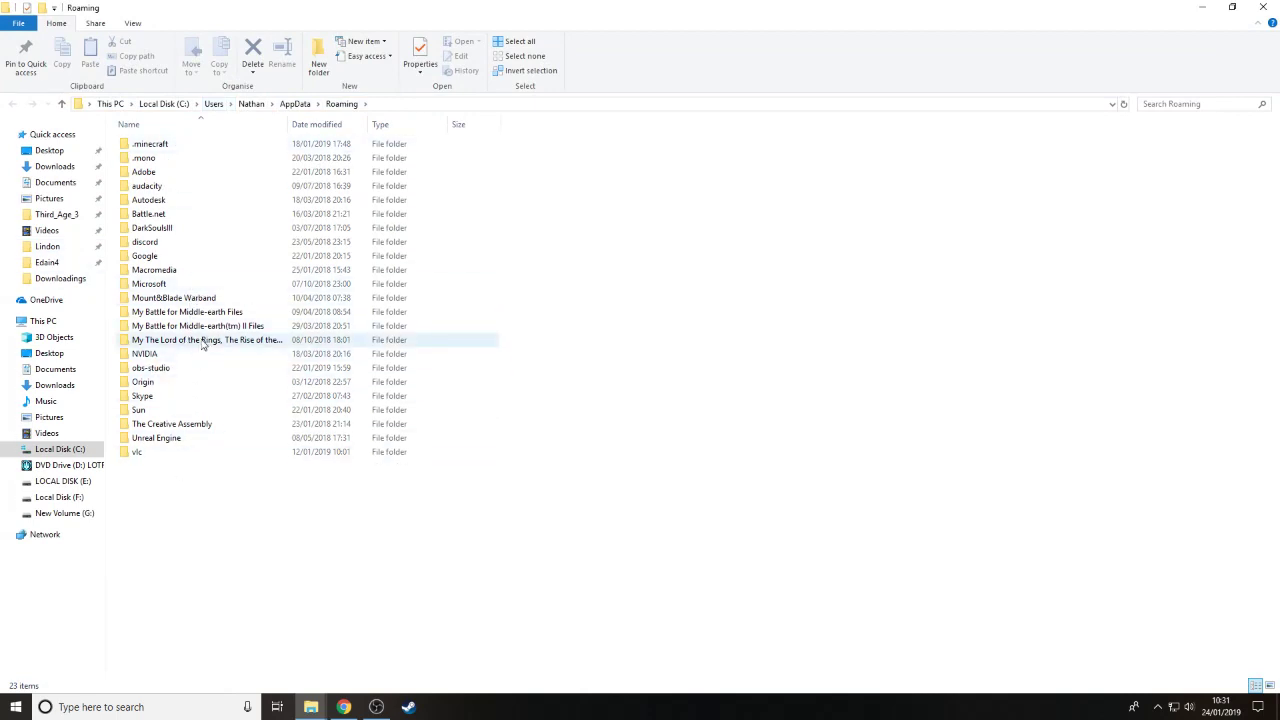
double_click(203, 340)
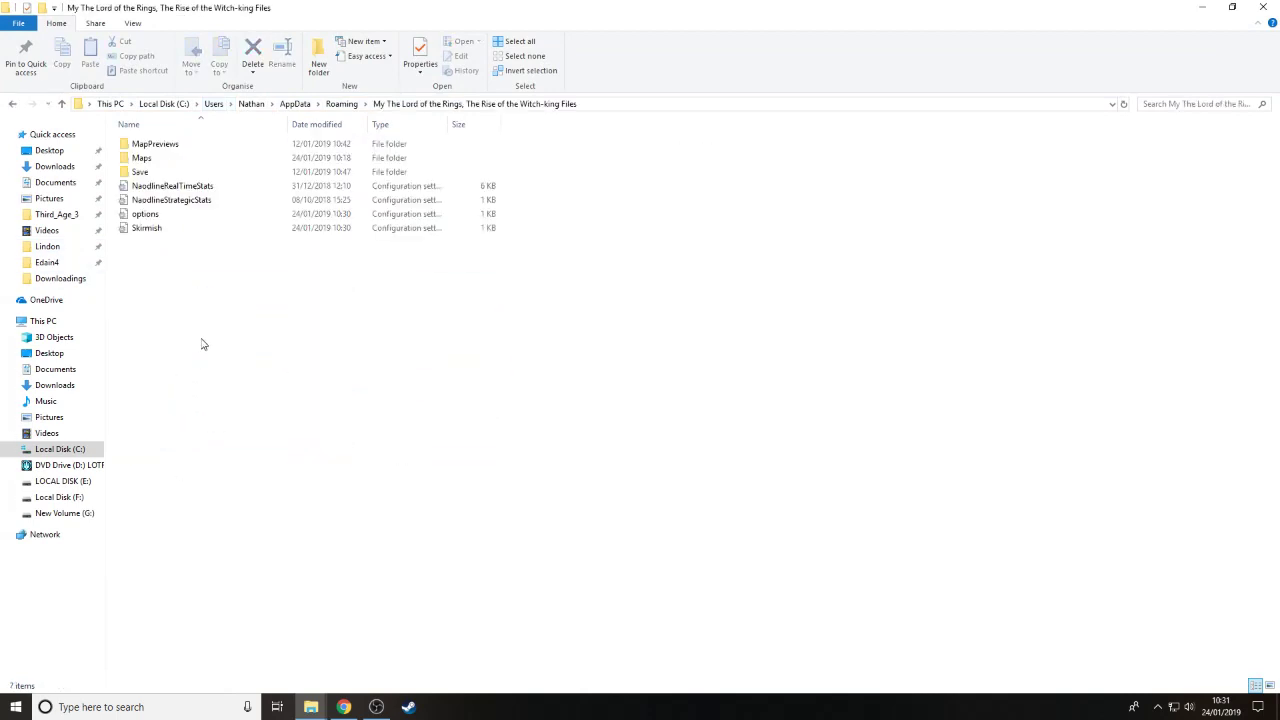
click(188, 160)
double_click(188, 160)
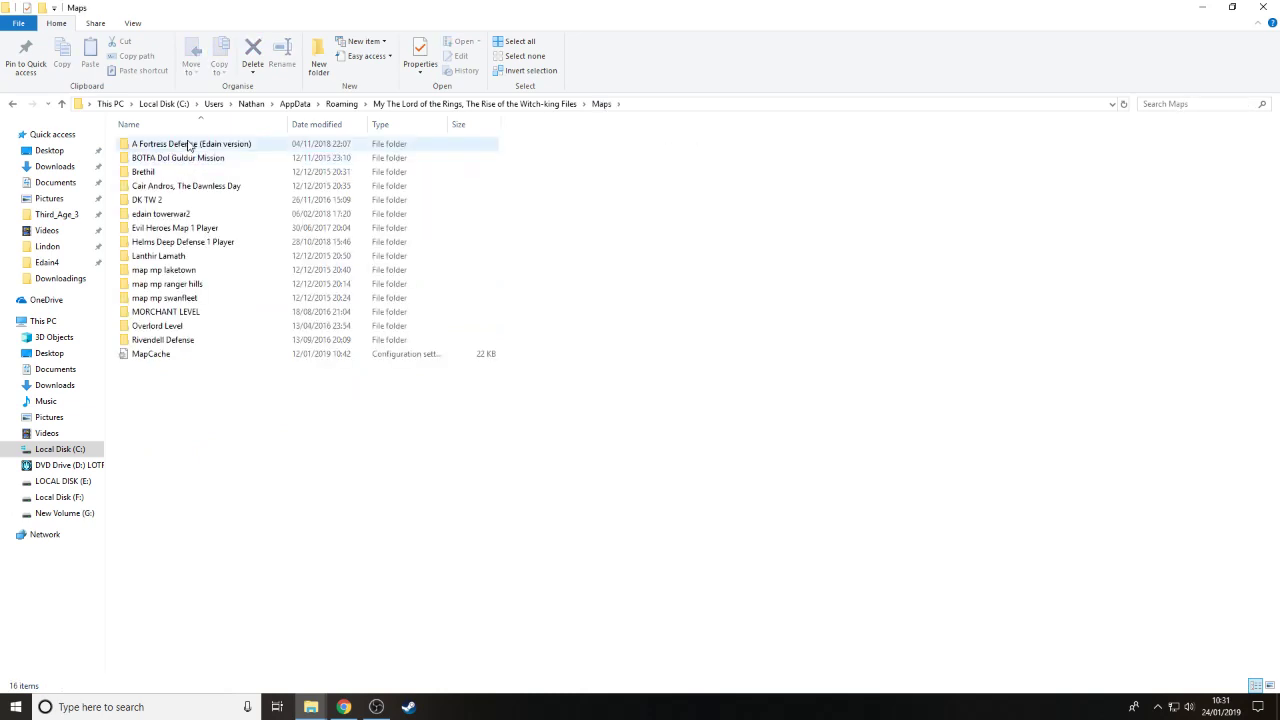
drag(574, 358, 206, 140)
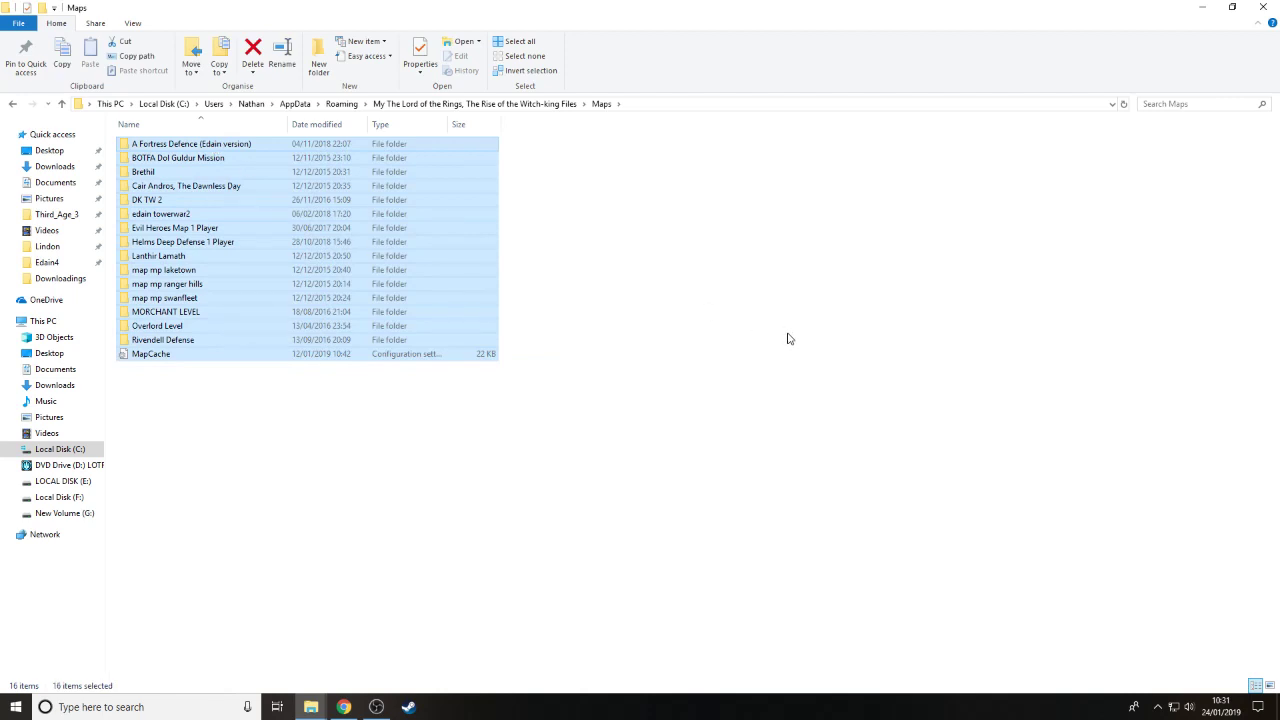
click(787, 338)
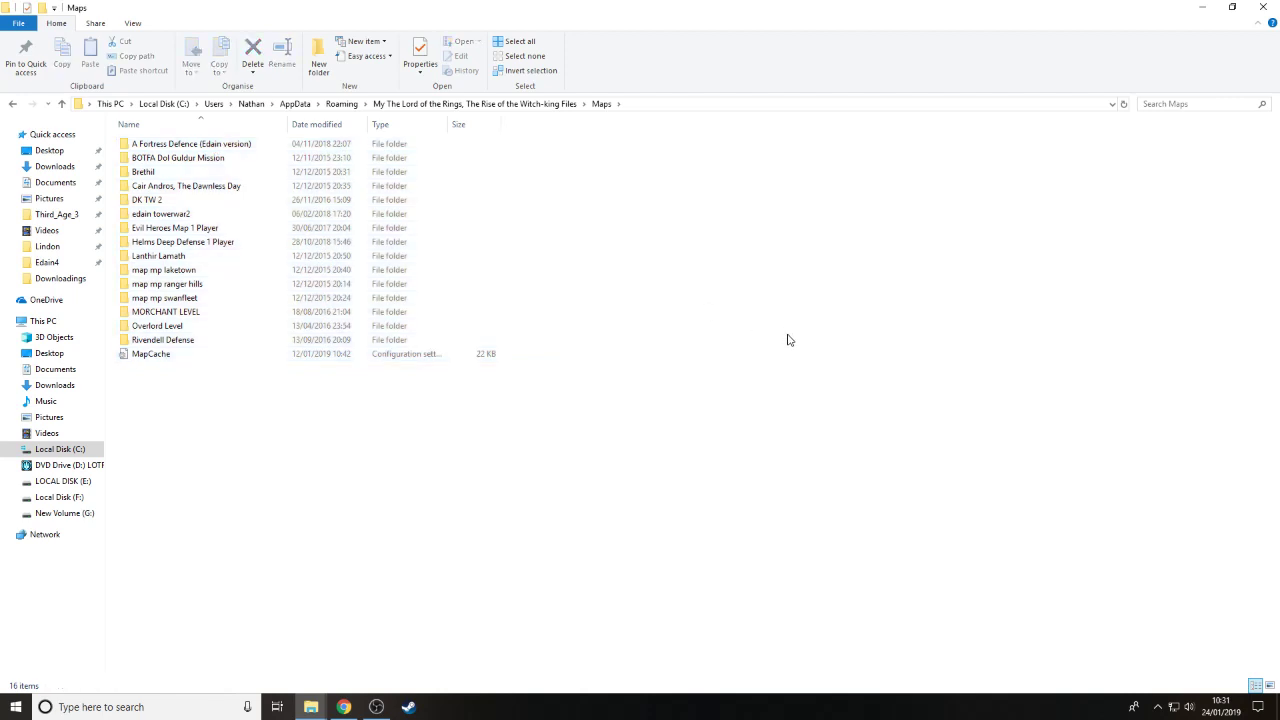
Switch back to Chrome and review the download pages for BFME2, Rohan 2v2, Edain 4.3 Demo and the Edain Mod Launcher
click(311, 707)
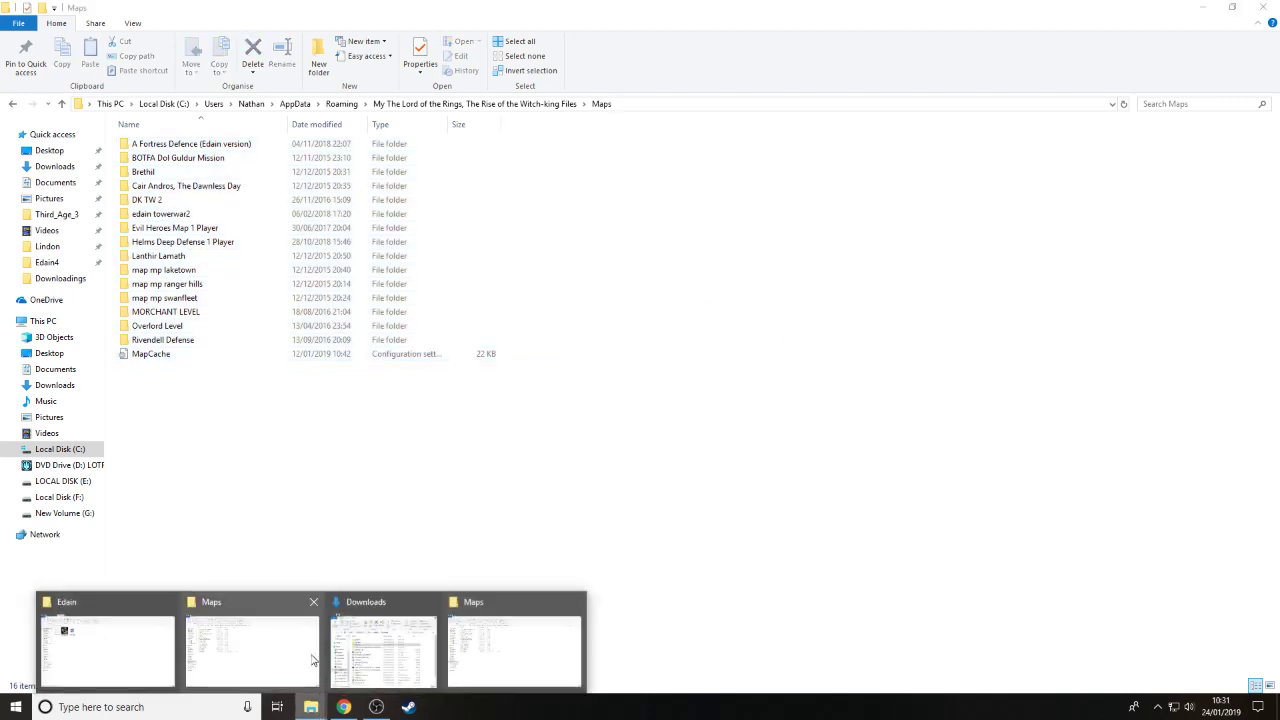
click(343, 703)
click(160, 11)
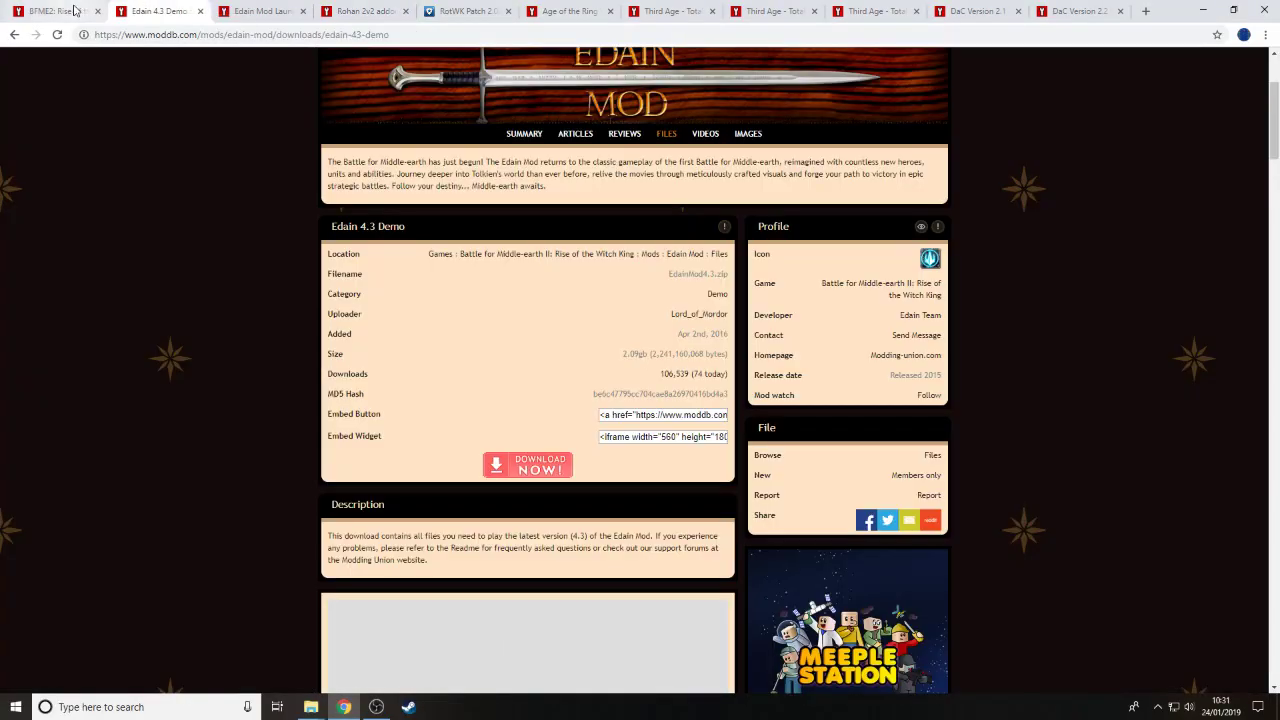
click(72, 11)
click(362, 11)
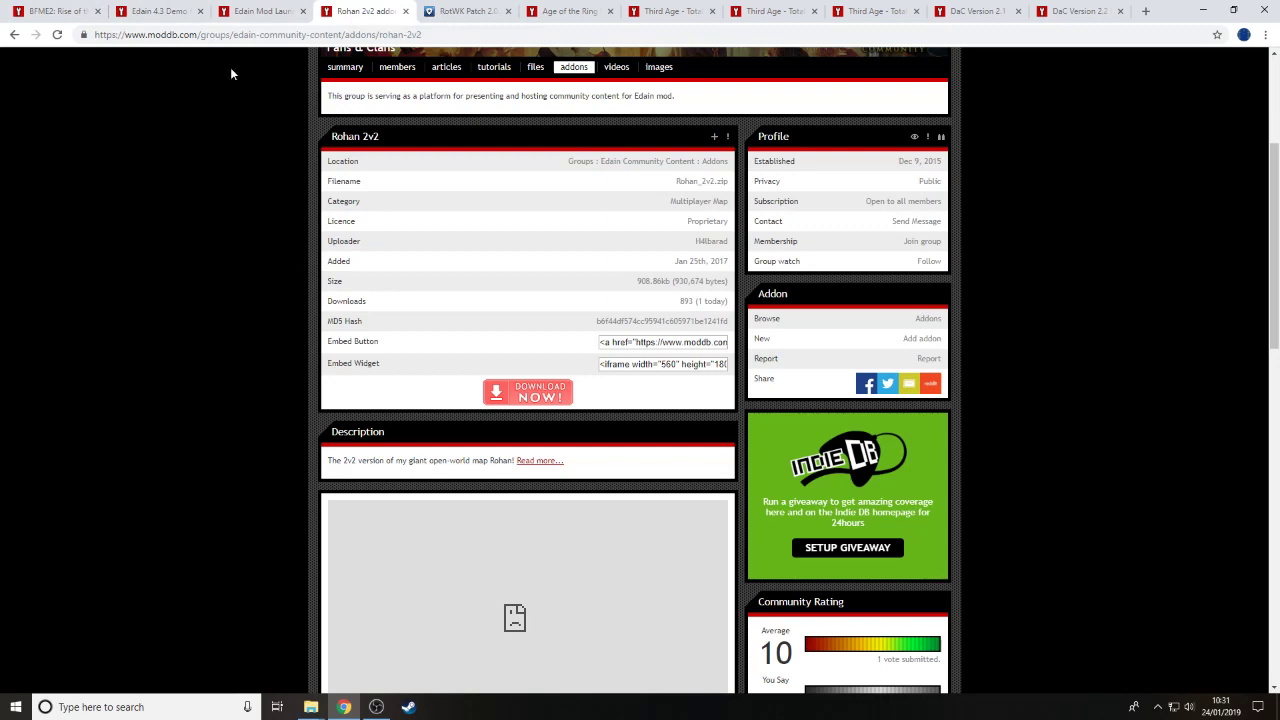
click(170, 10)
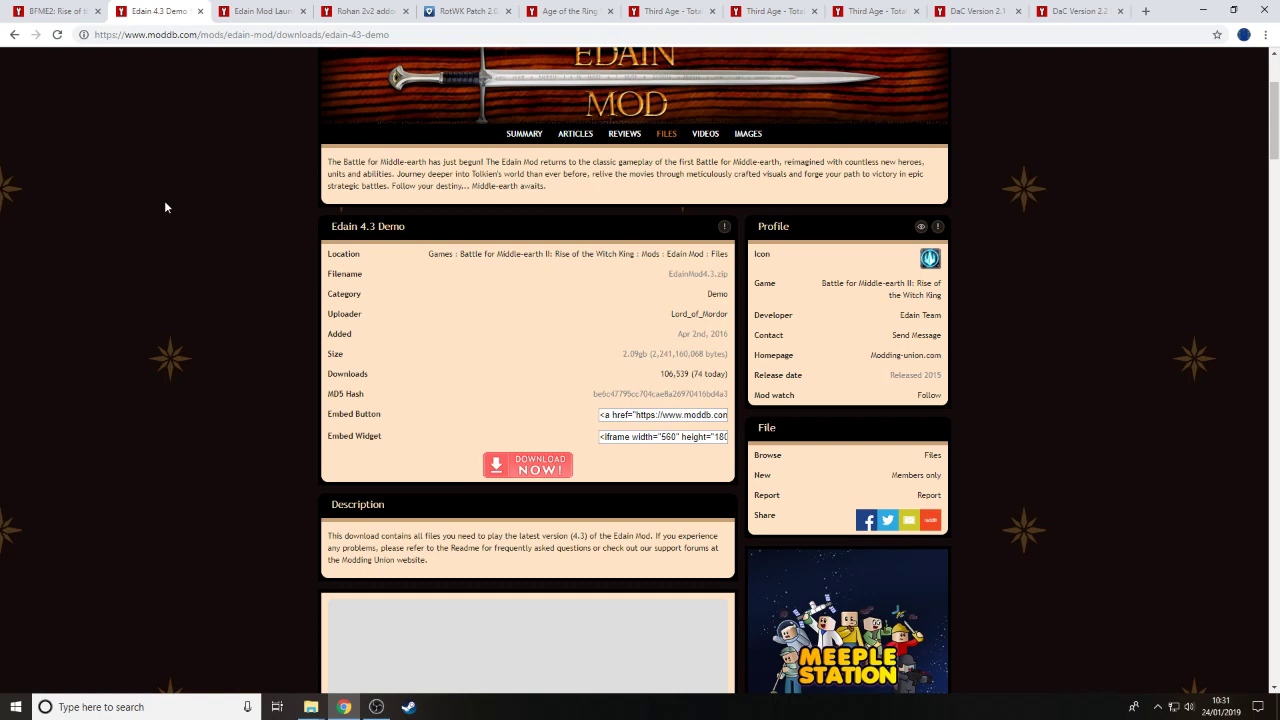
click(258, 11)
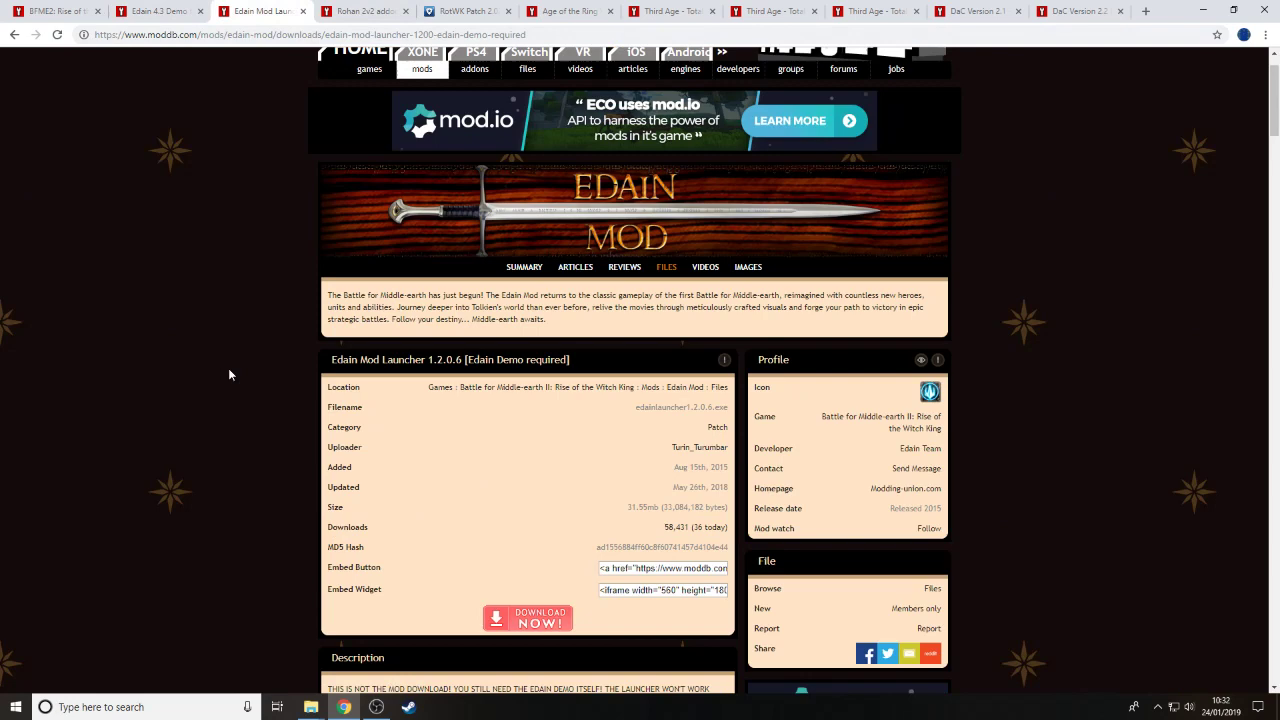
Look over the Third Age - Total War and Age of the Ring Version 3.1 download pages, then return to the Rohan 2v2 page
click(672, 11)
click(764, 11)
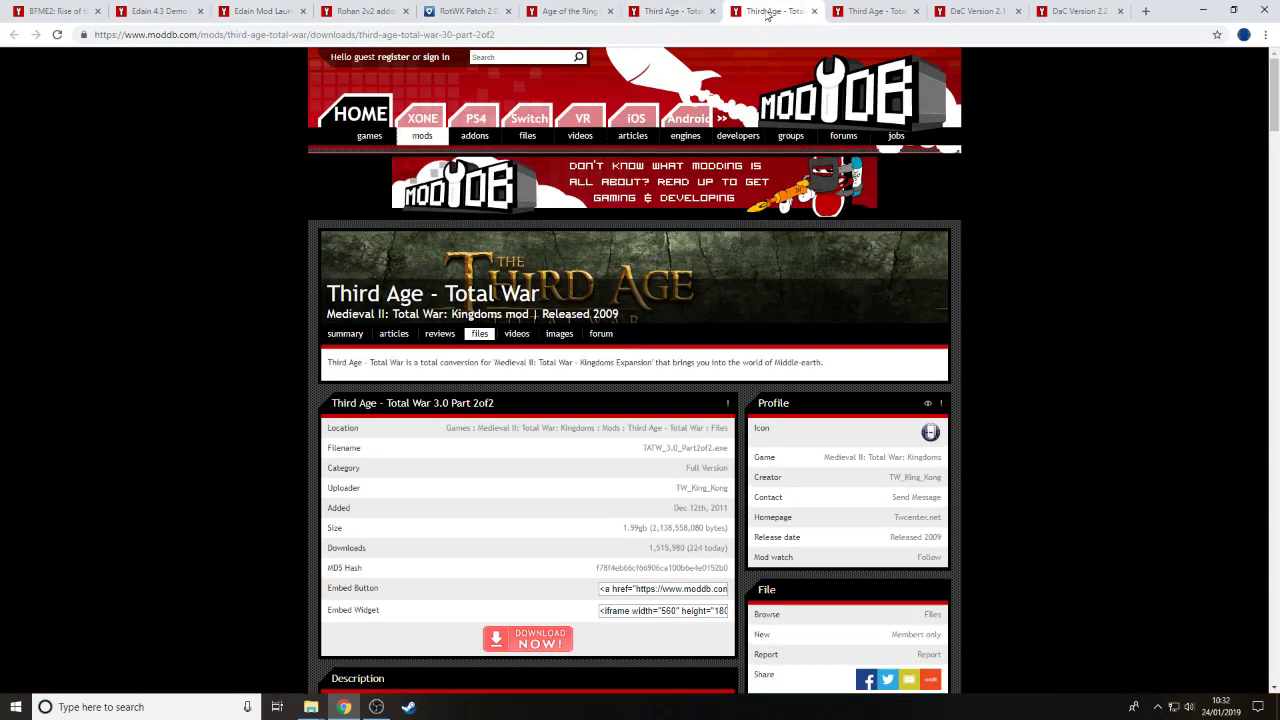
click(866, 11)
click(672, 11)
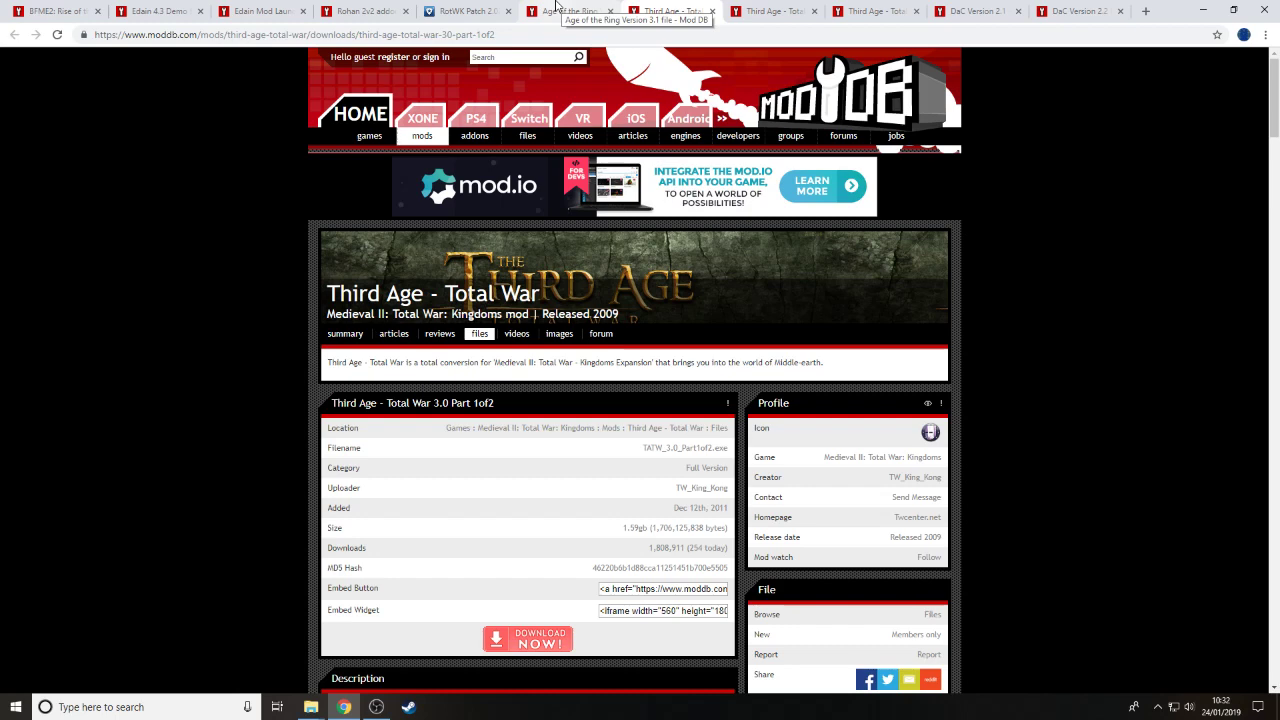
click(556, 5)
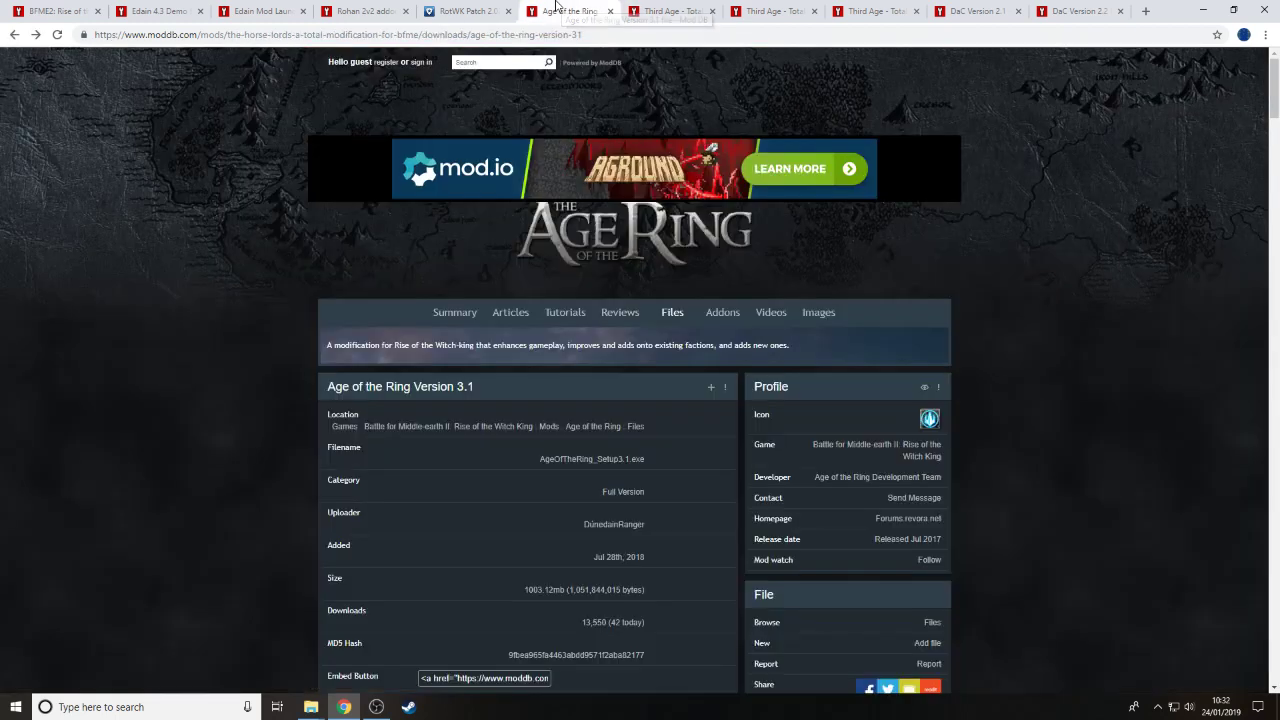
click(500, 6)
click(560, 7)
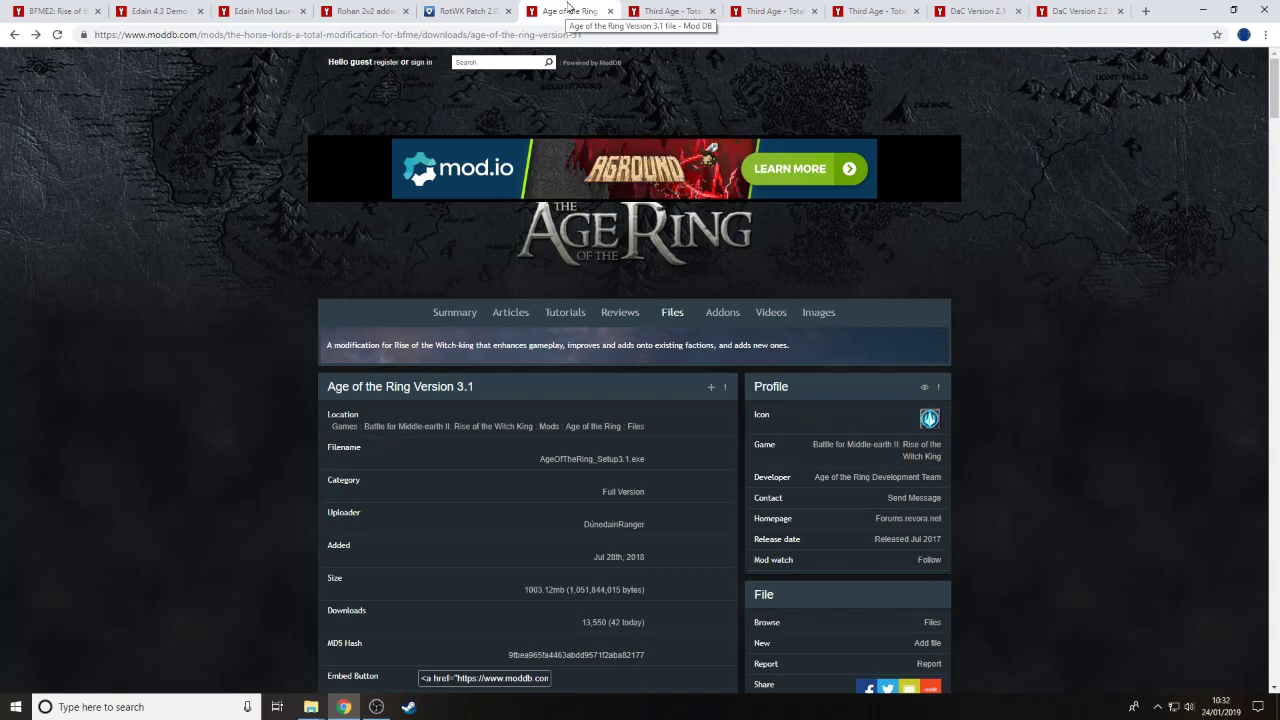
click(347, 6)
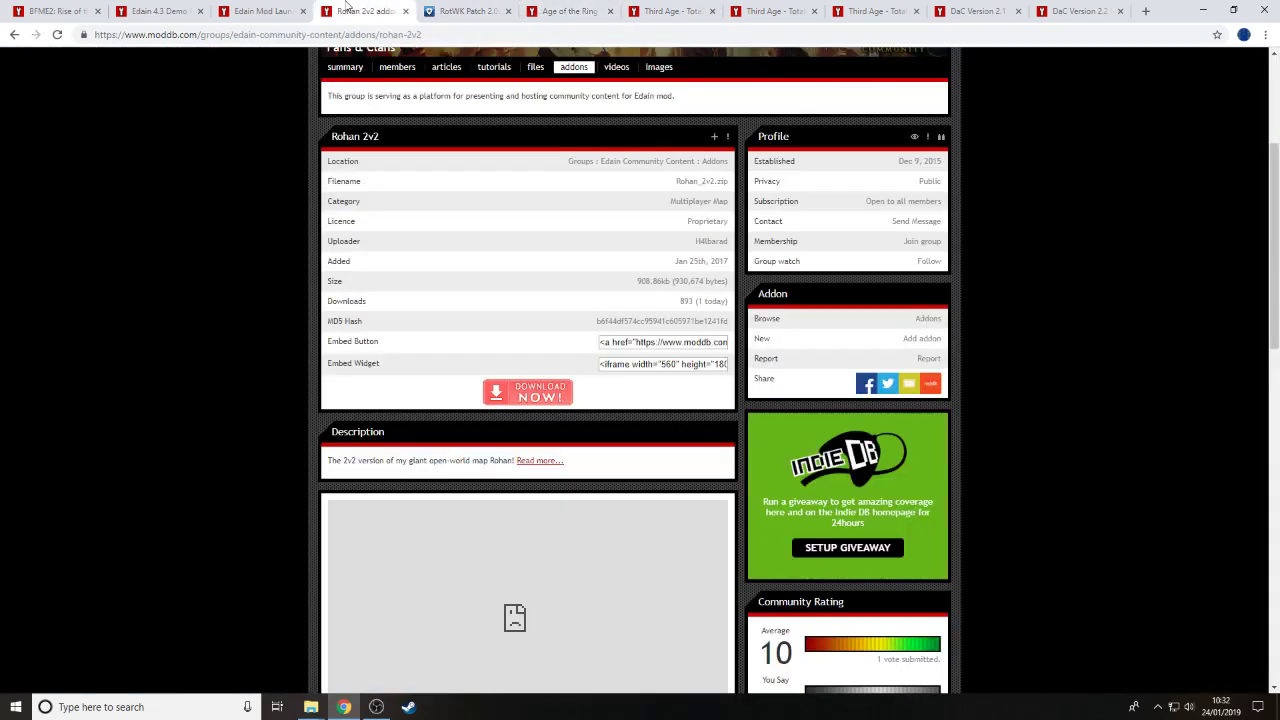